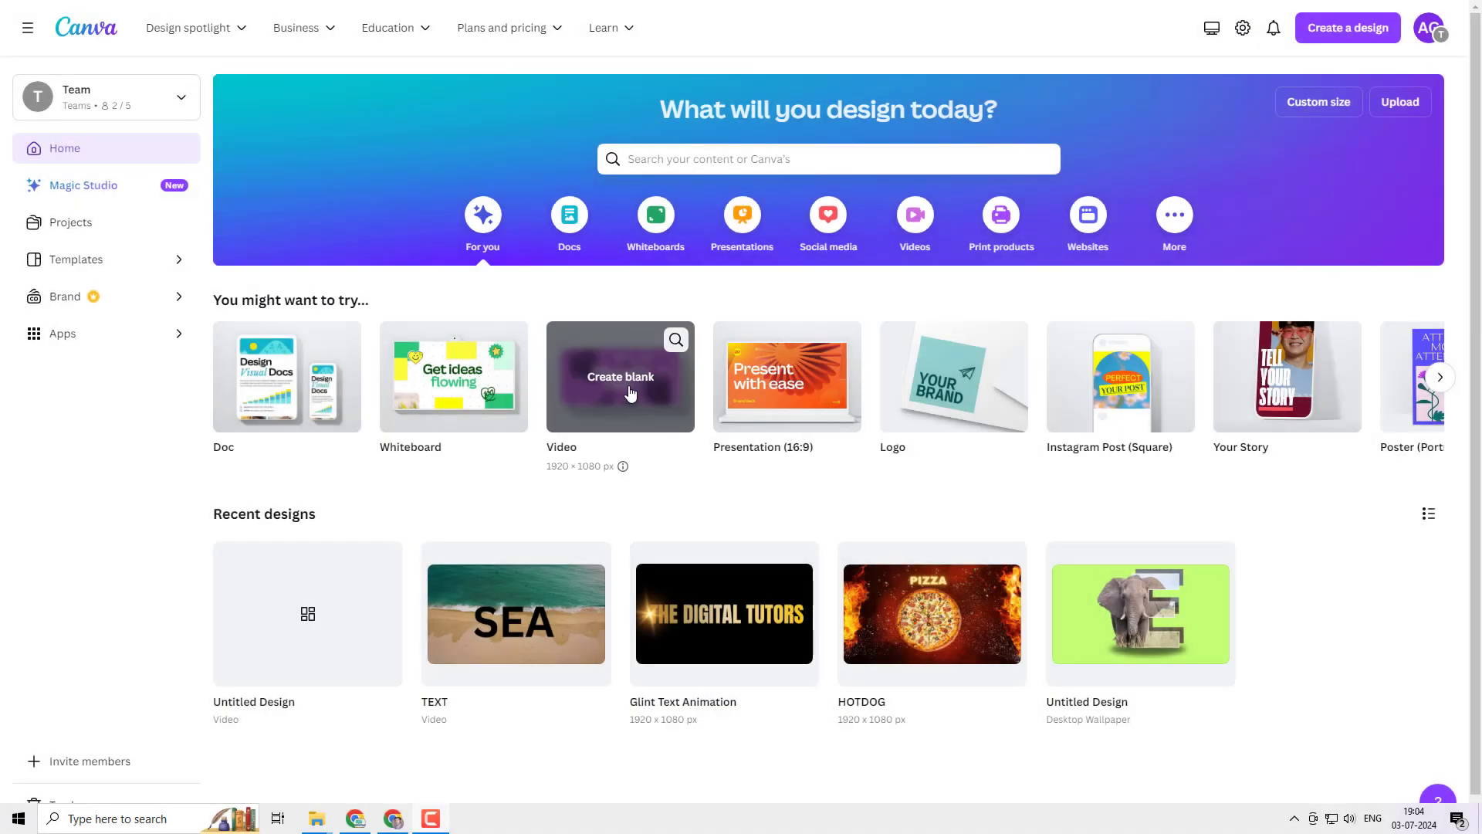
- Create a blank 1920 × 1080 px video and shorten its first page to 0.5 seconds
click(630, 392)
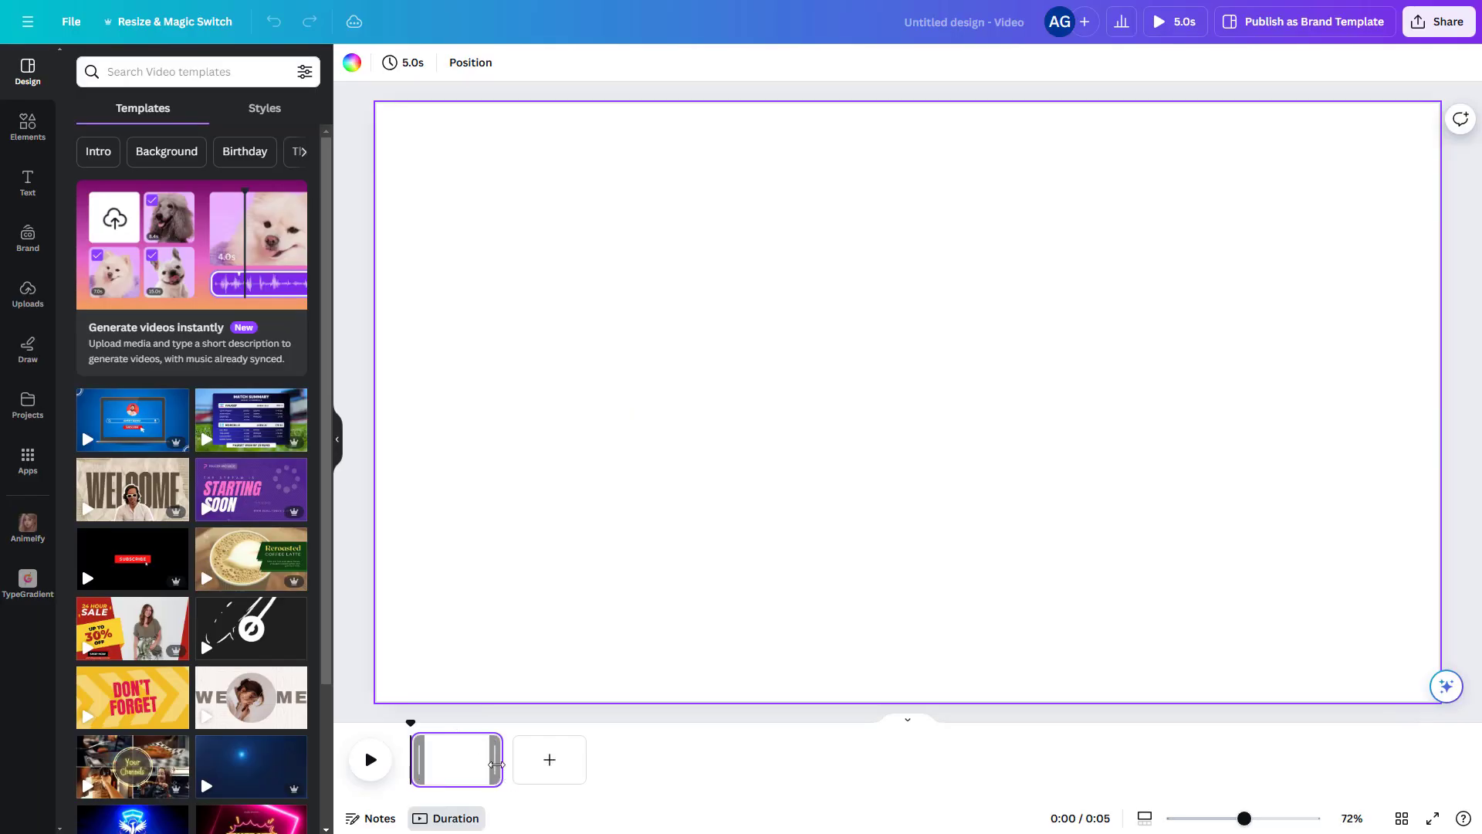
drag(500, 766, 417, 768)
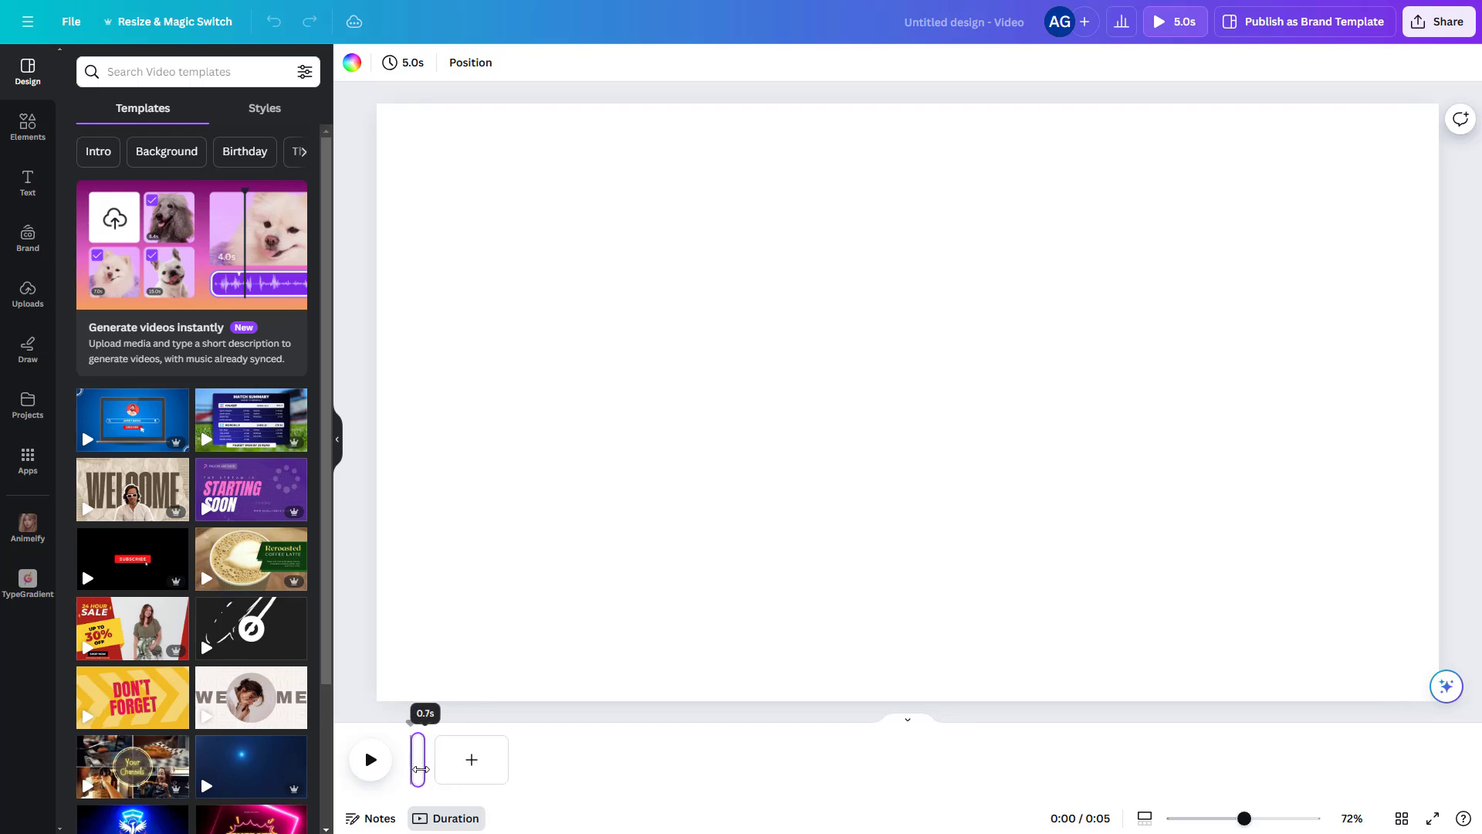
- Fill the first page's background with a custom pale yellow solid color
click(352, 63)
click(84, 273)
click(84, 156)
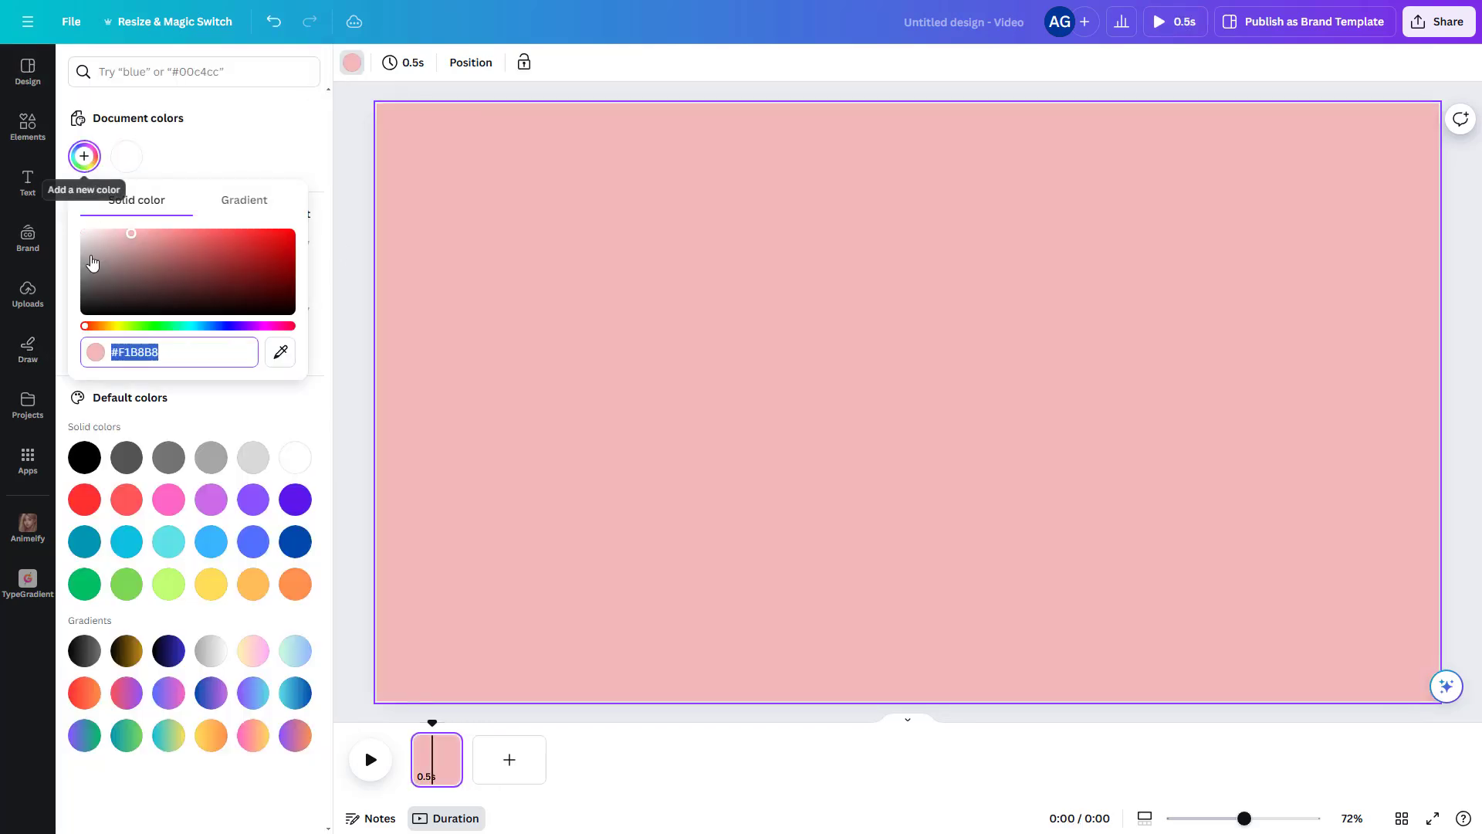
click(116, 327)
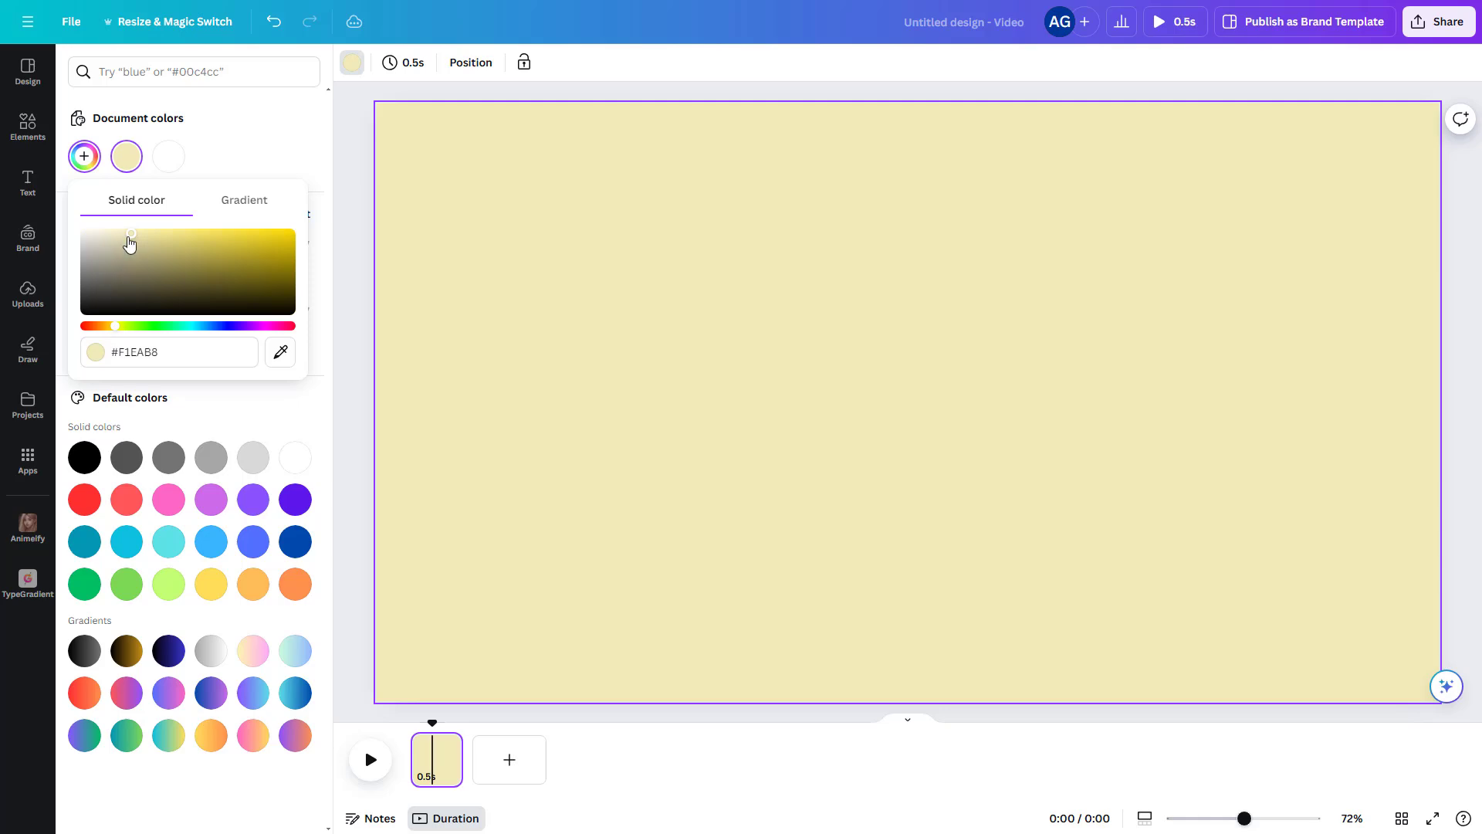
drag(130, 244, 128, 229)
- Add a second page and place the recently used strawberries photo at its center
click(508, 759)
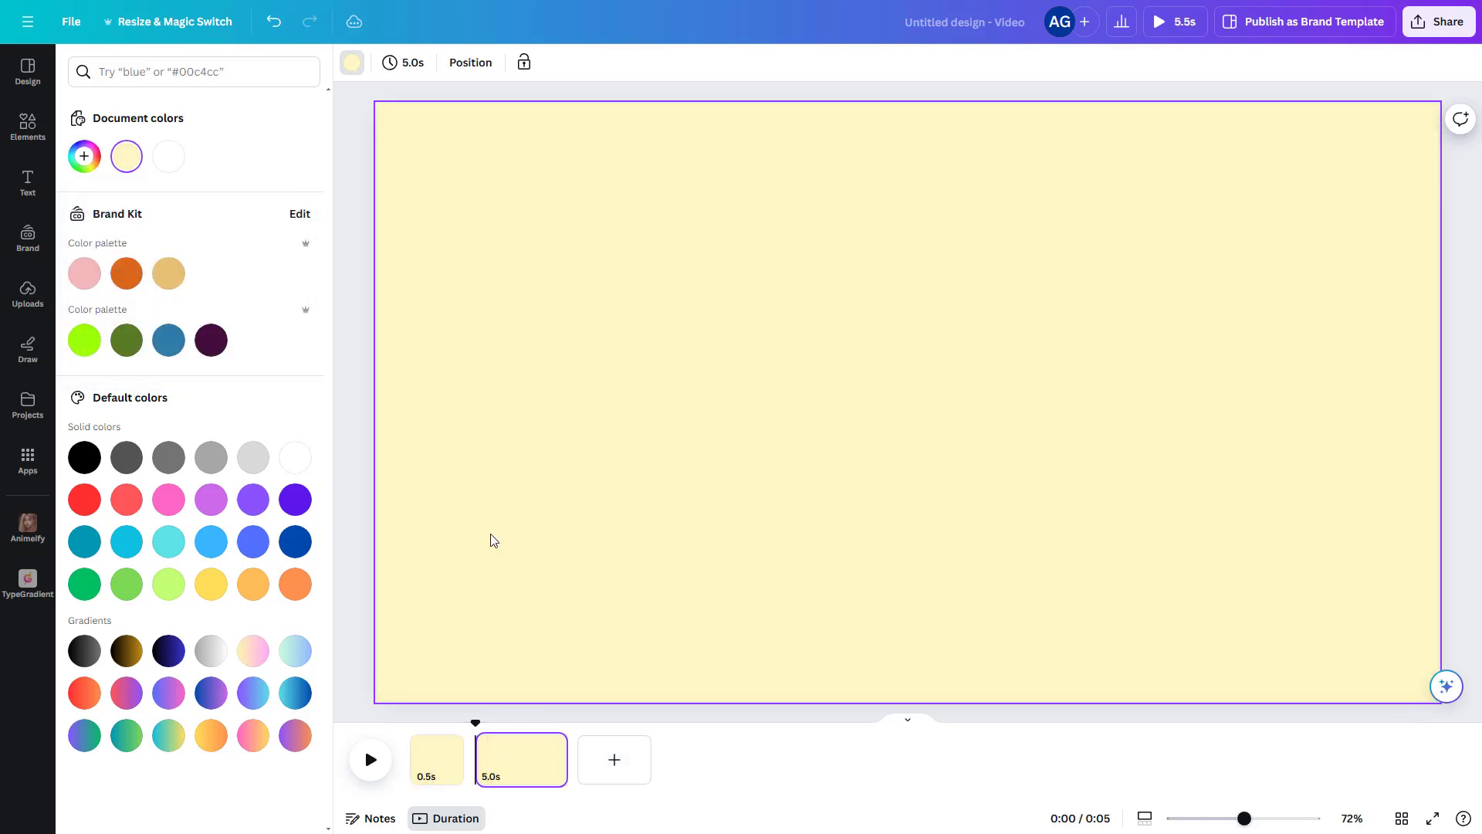
click(28, 126)
click(122, 128)
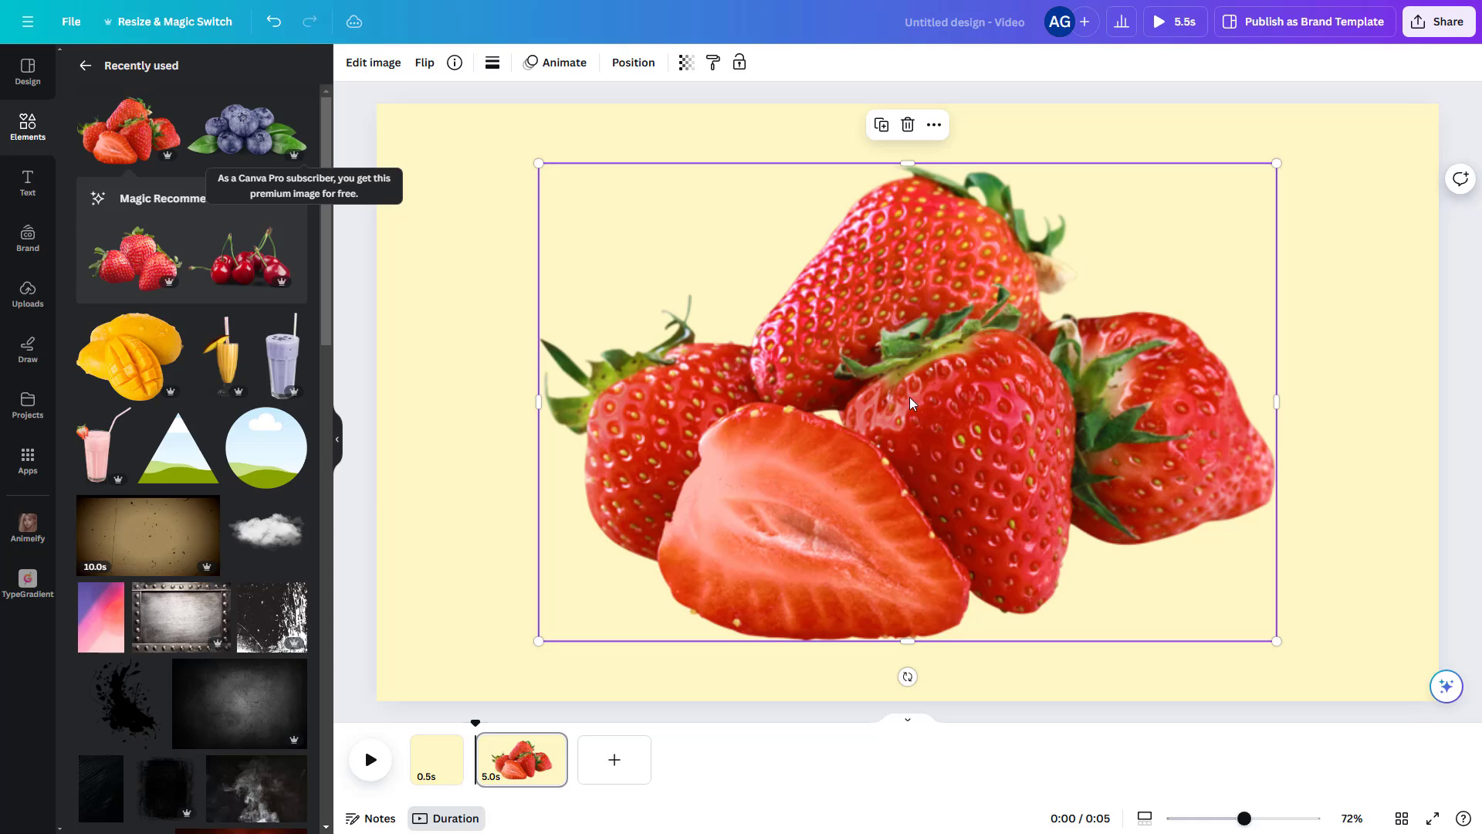
click(1346, 334)
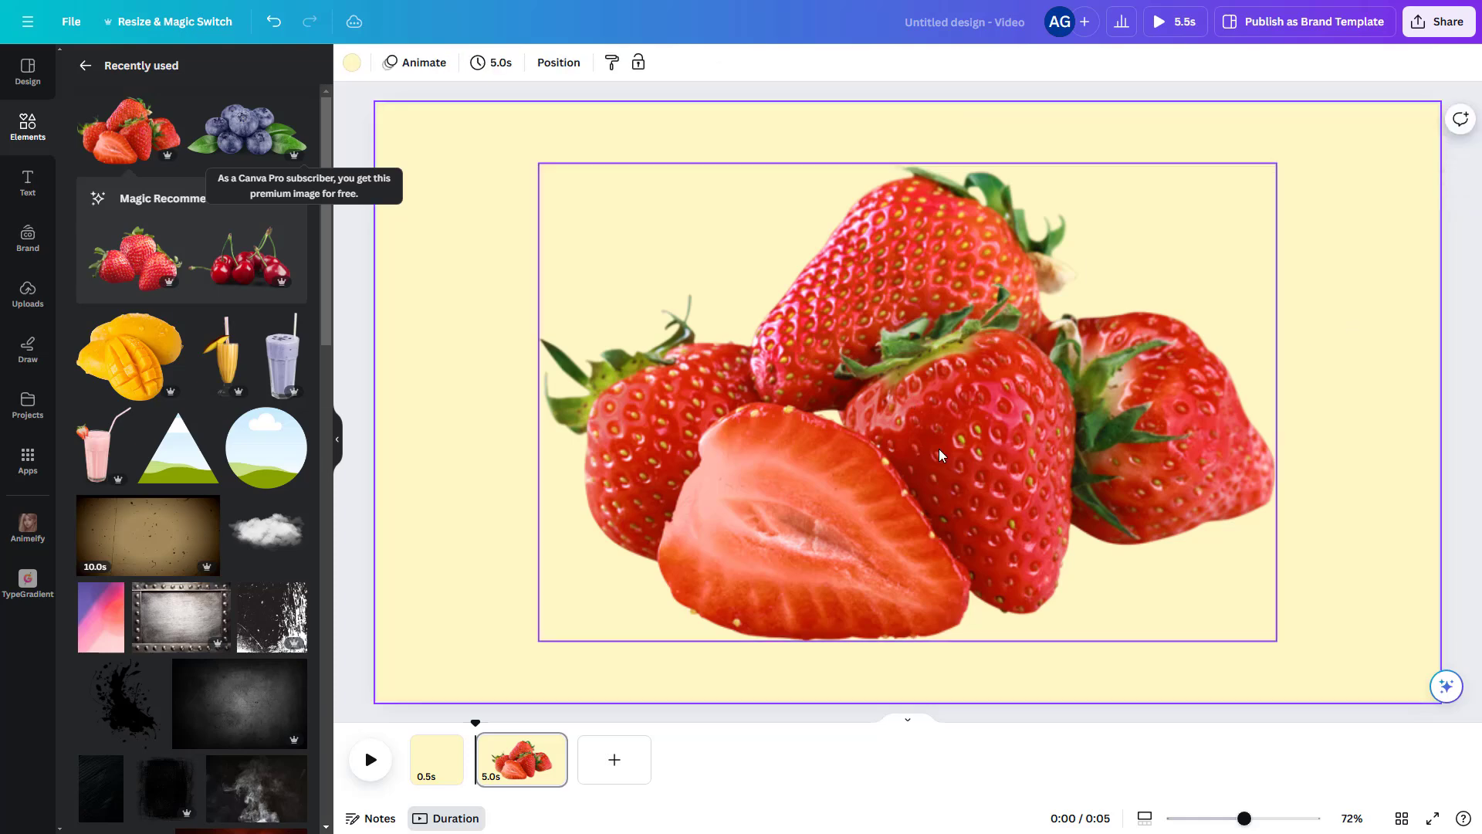
mouse_move(939, 448)
mouse_down()
mouse_move(937, 435)
mouse_move(936, 449)
mouse_up()
click(455, 417)
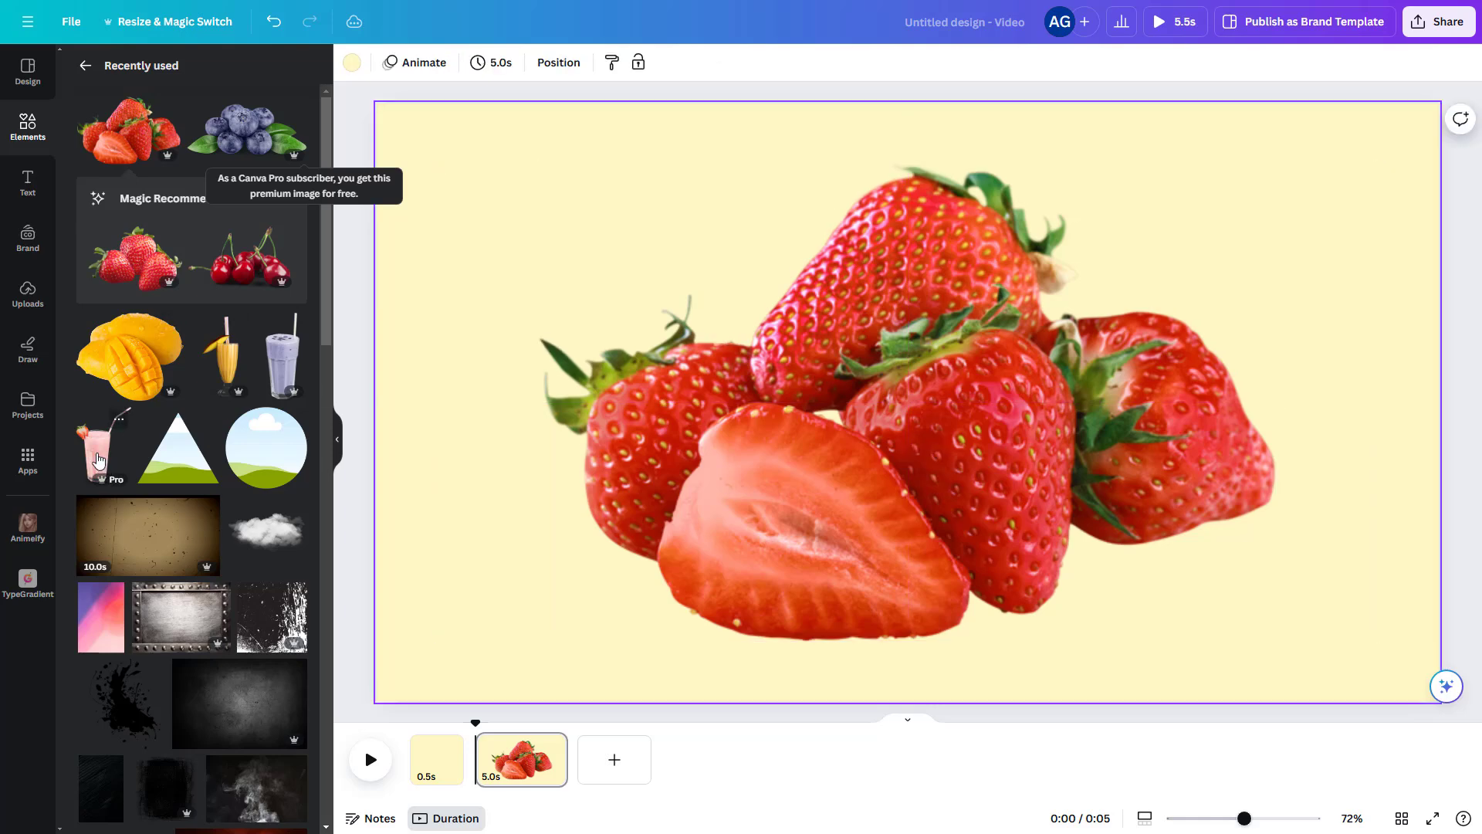
- Add the recently used strawberry milkshake image and move it off the page above the top edge
click(96, 451)
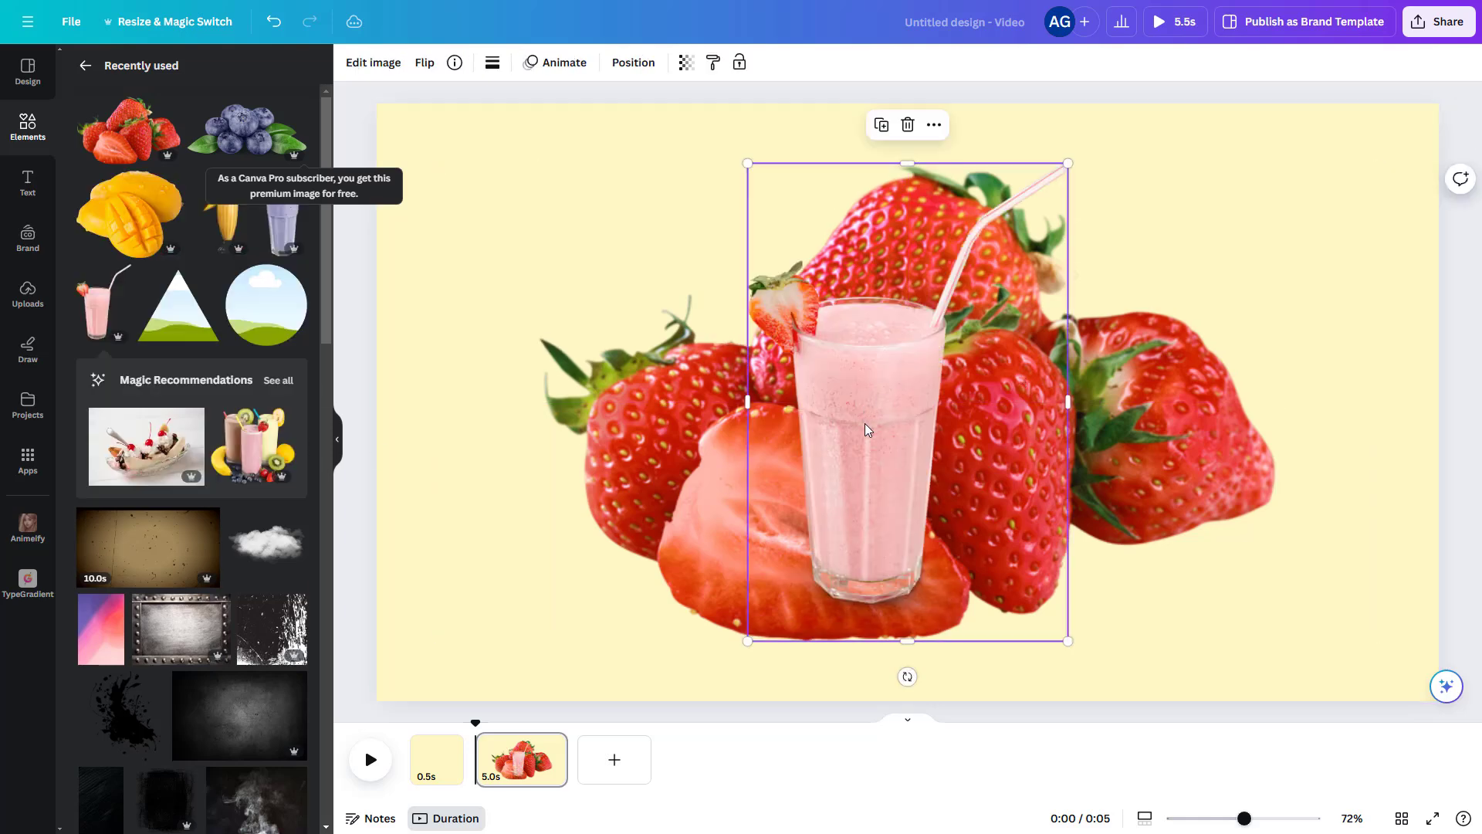
drag(868, 466, 895, 37)
drag(910, 165, 884, 65)
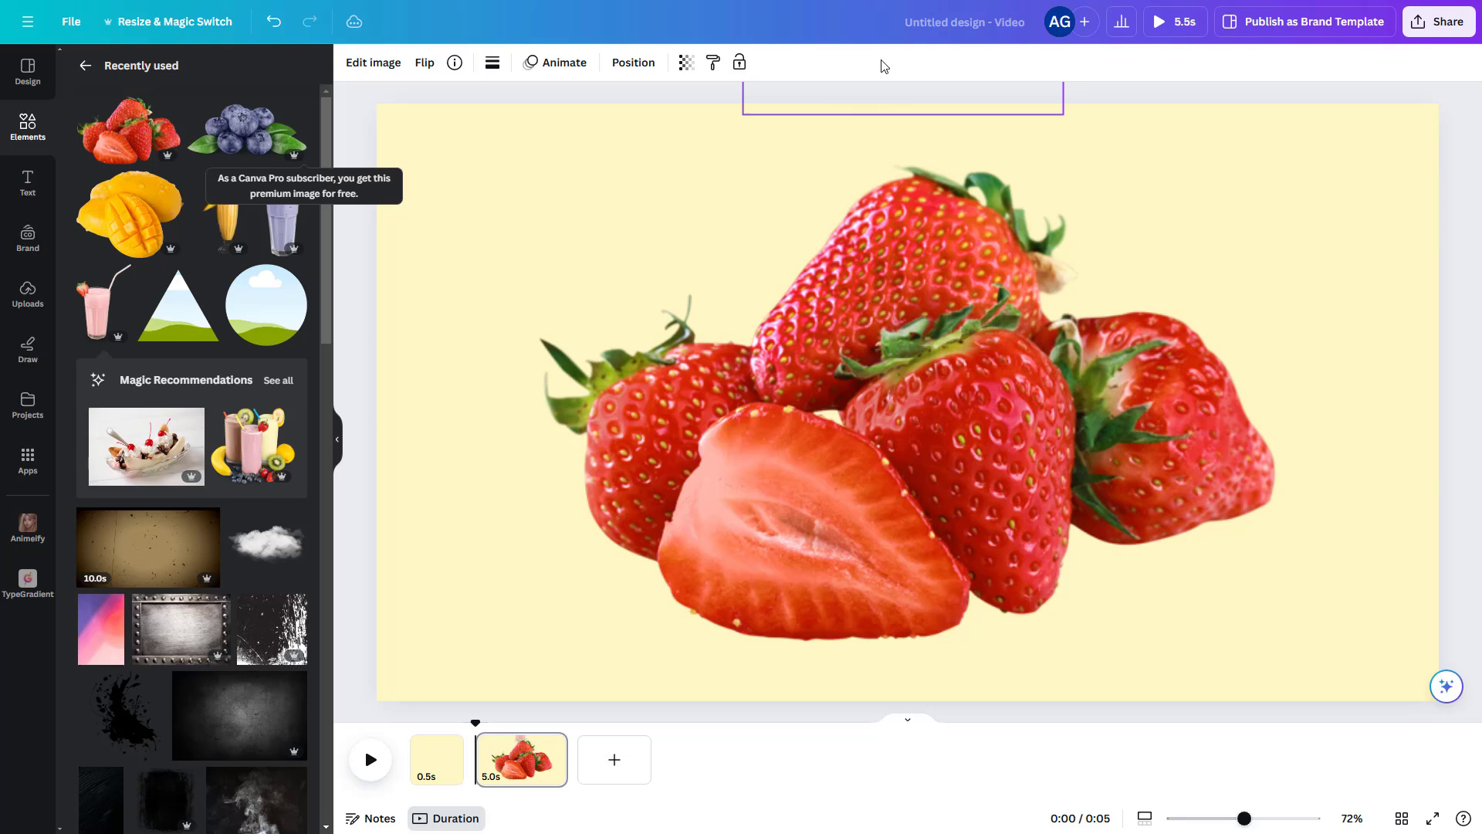
click(1133, 173)
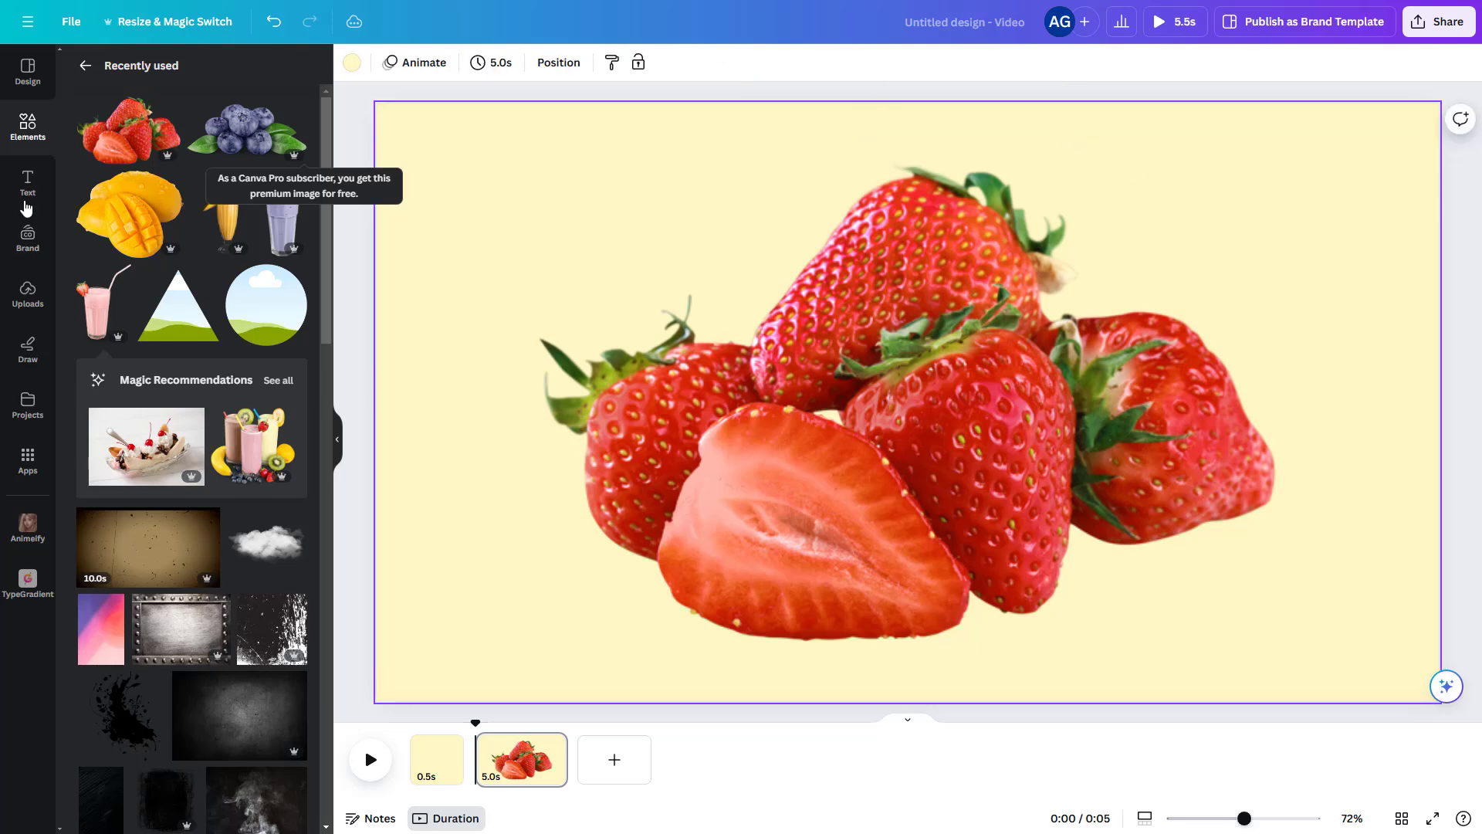
- Add a heading reading "Strawberry" and set its font to Blueberry
click(27, 195)
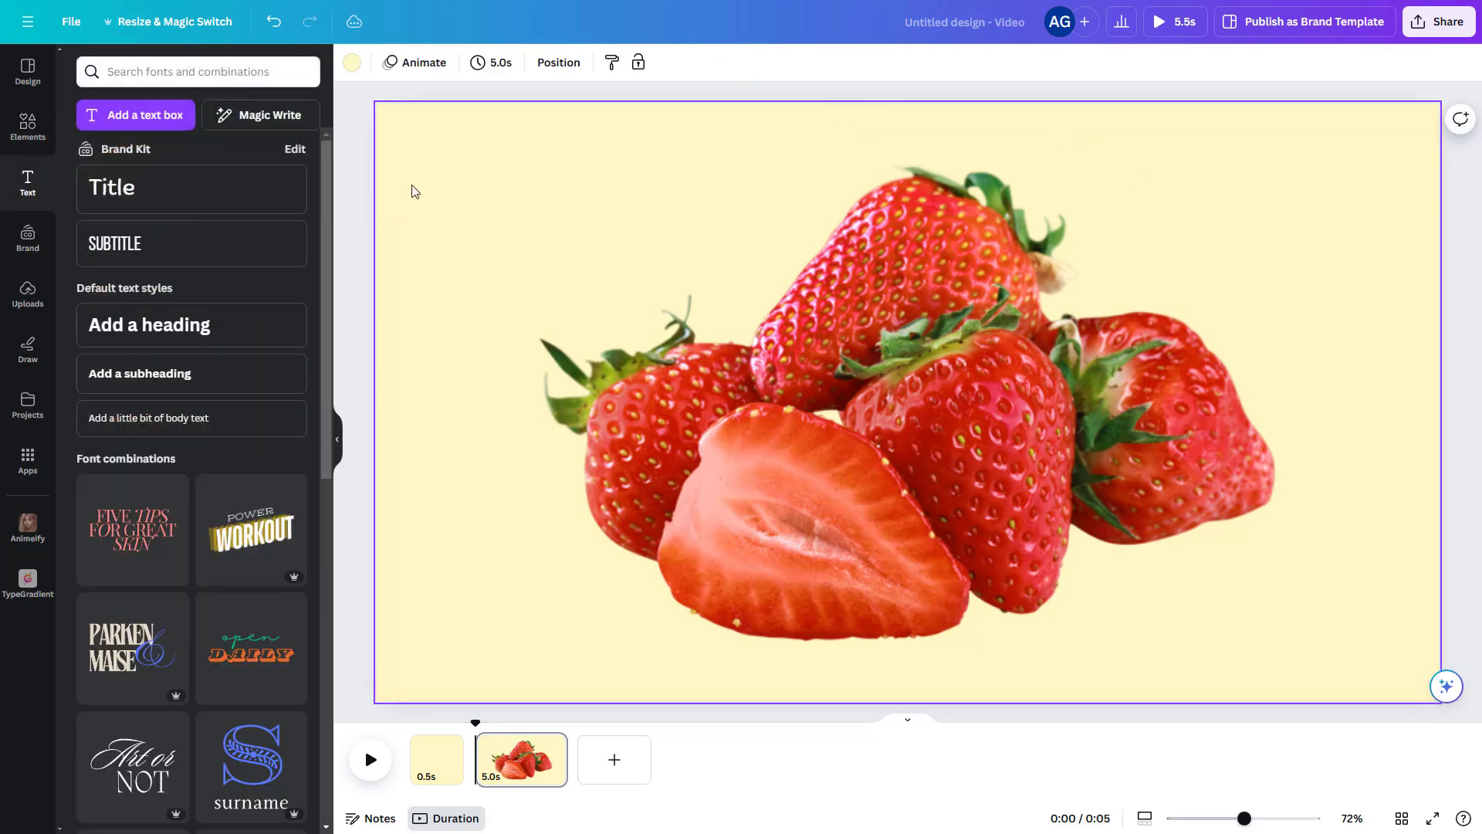
click(176, 327)
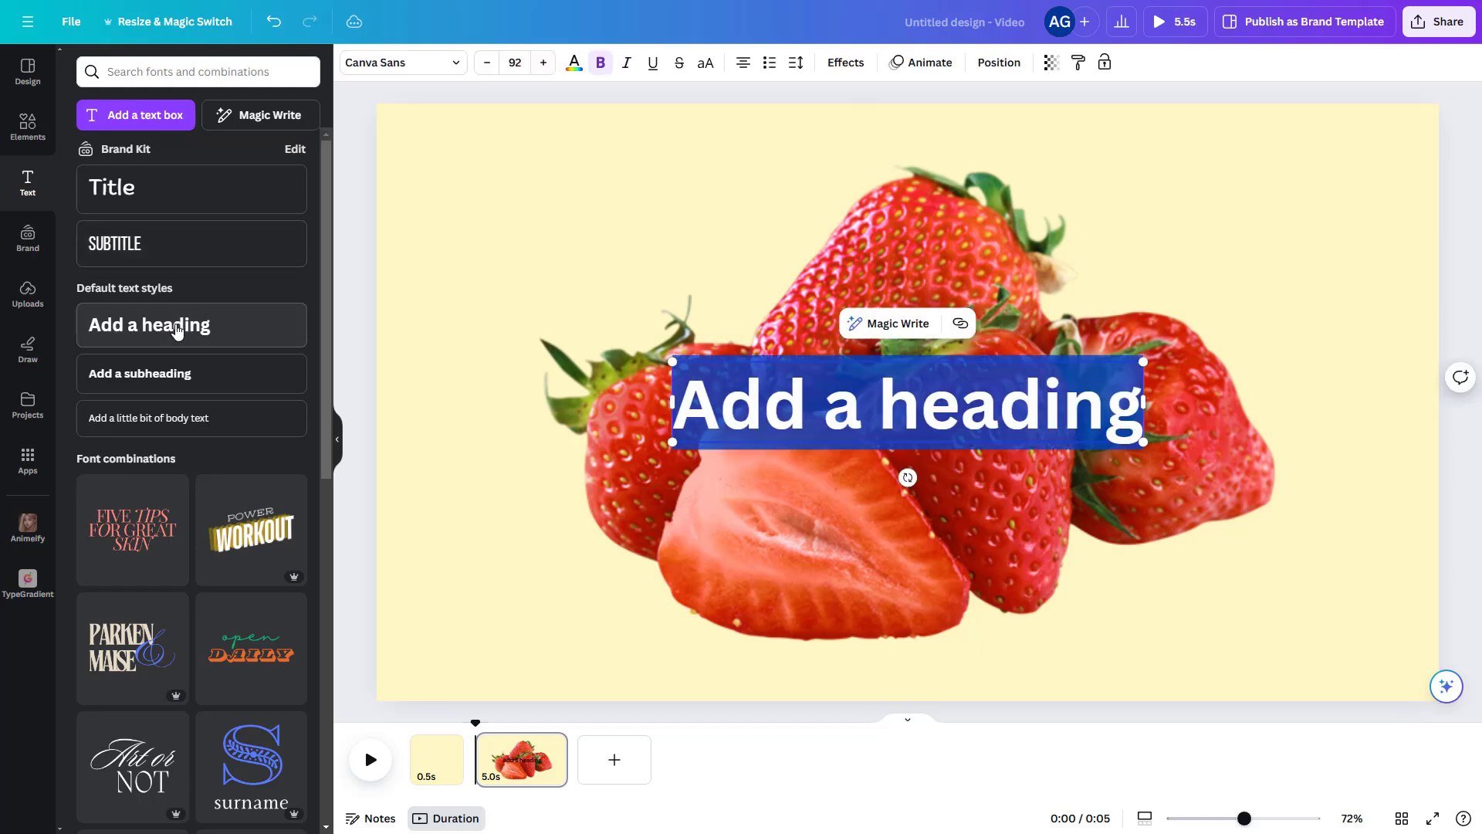
text(Strawberry)
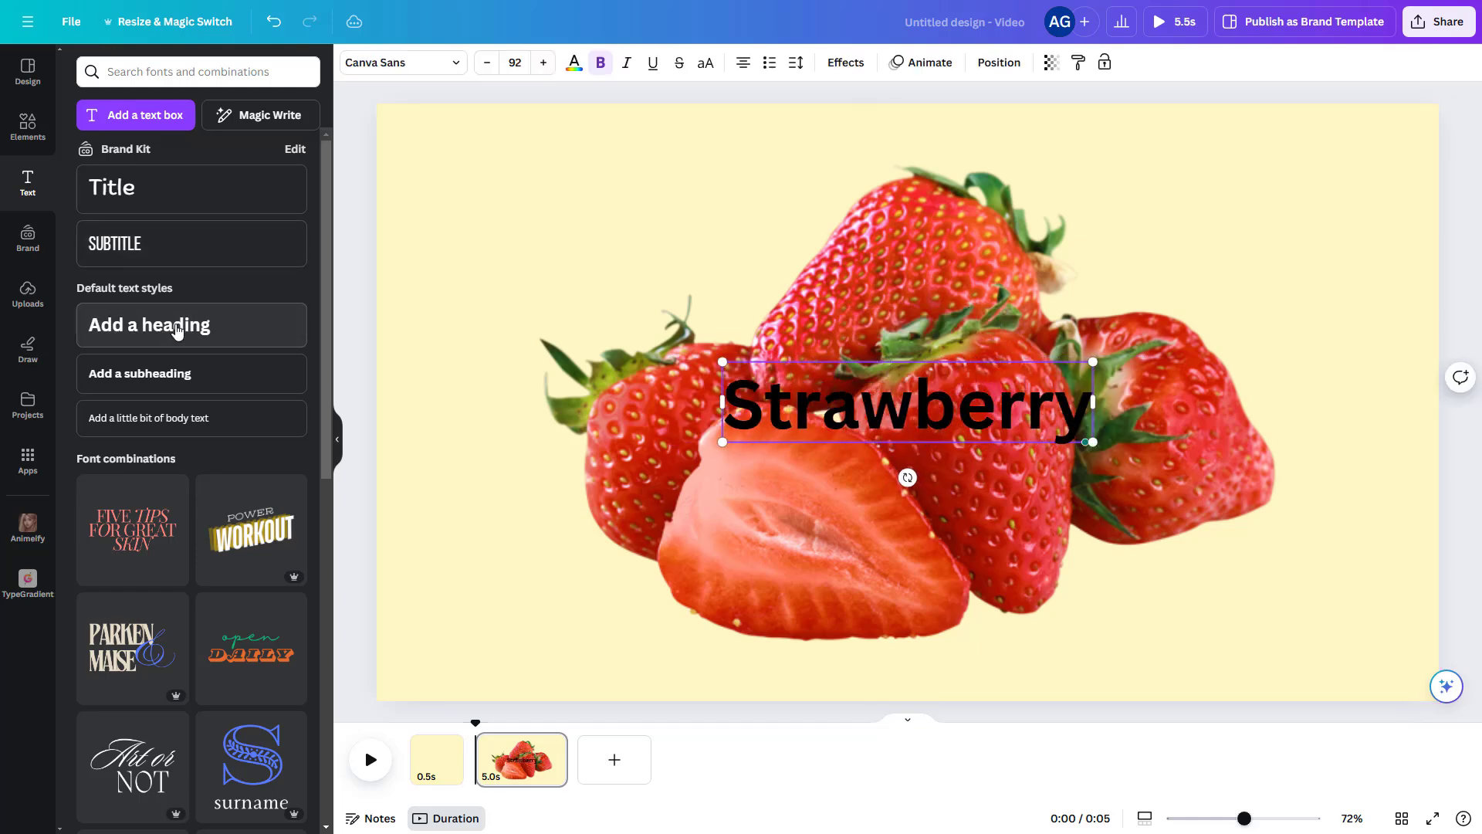
click(458, 68)
click(192, 109)
text(blue)
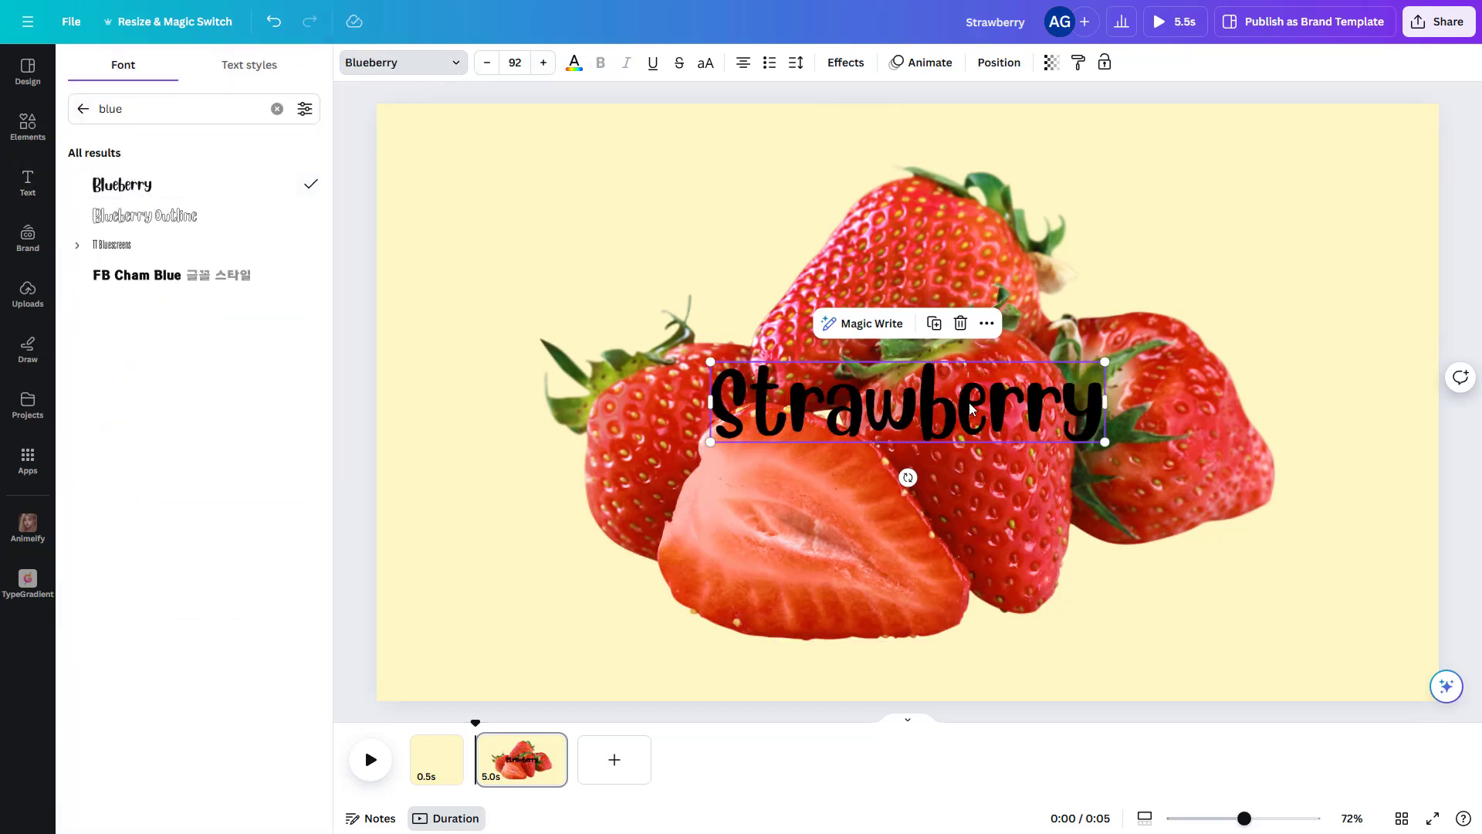
- Color the Strawberry heading bright red and move it to the upper-right corner of the page
click(575, 68)
click(84, 642)
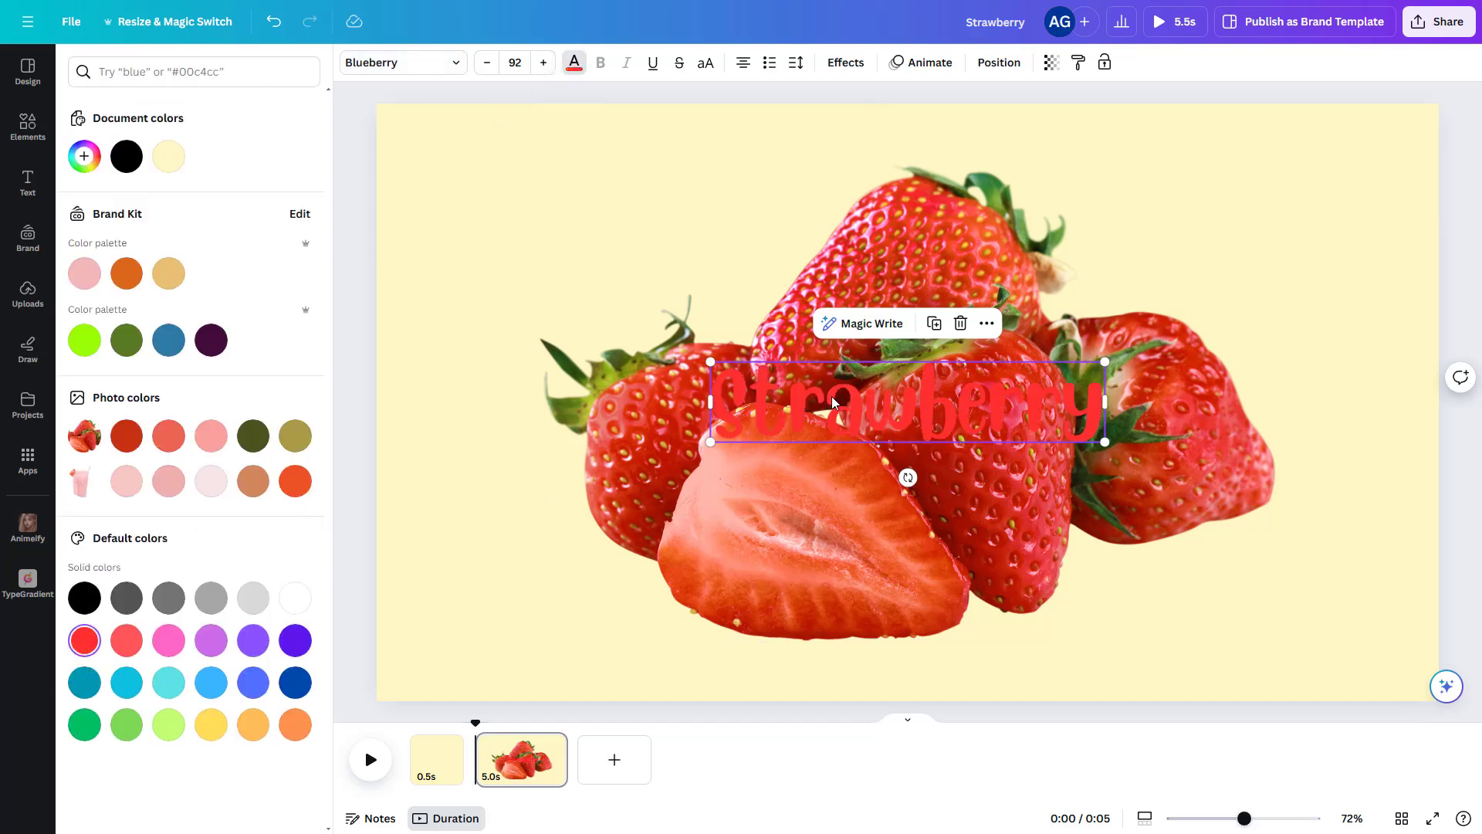
drag(832, 402, 1142, 197)
- Apply the Lift effect to the Strawberry heading with an intensity of 100
click(841, 65)
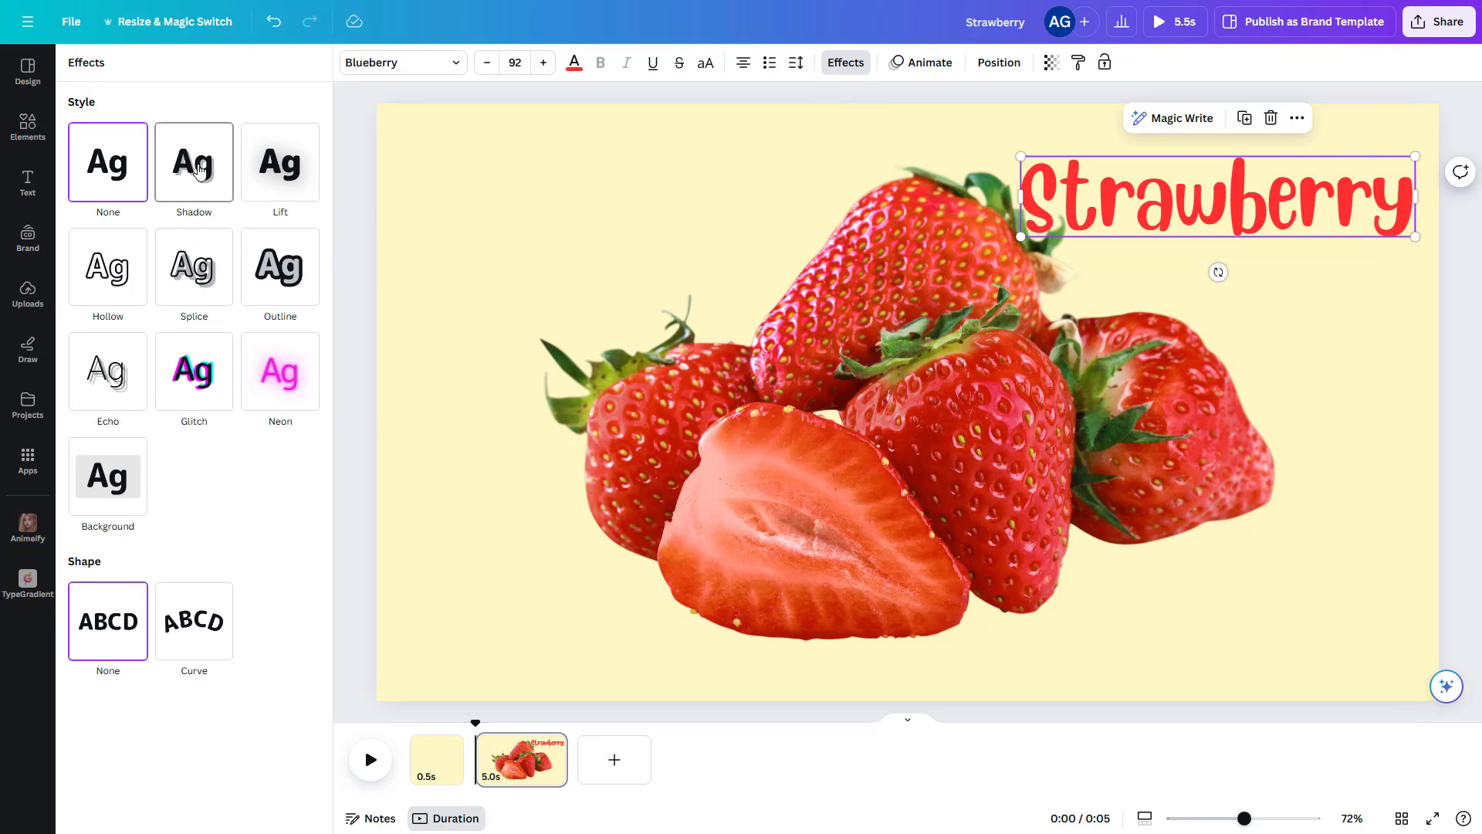
click(282, 167)
drag(174, 272, 320, 268)
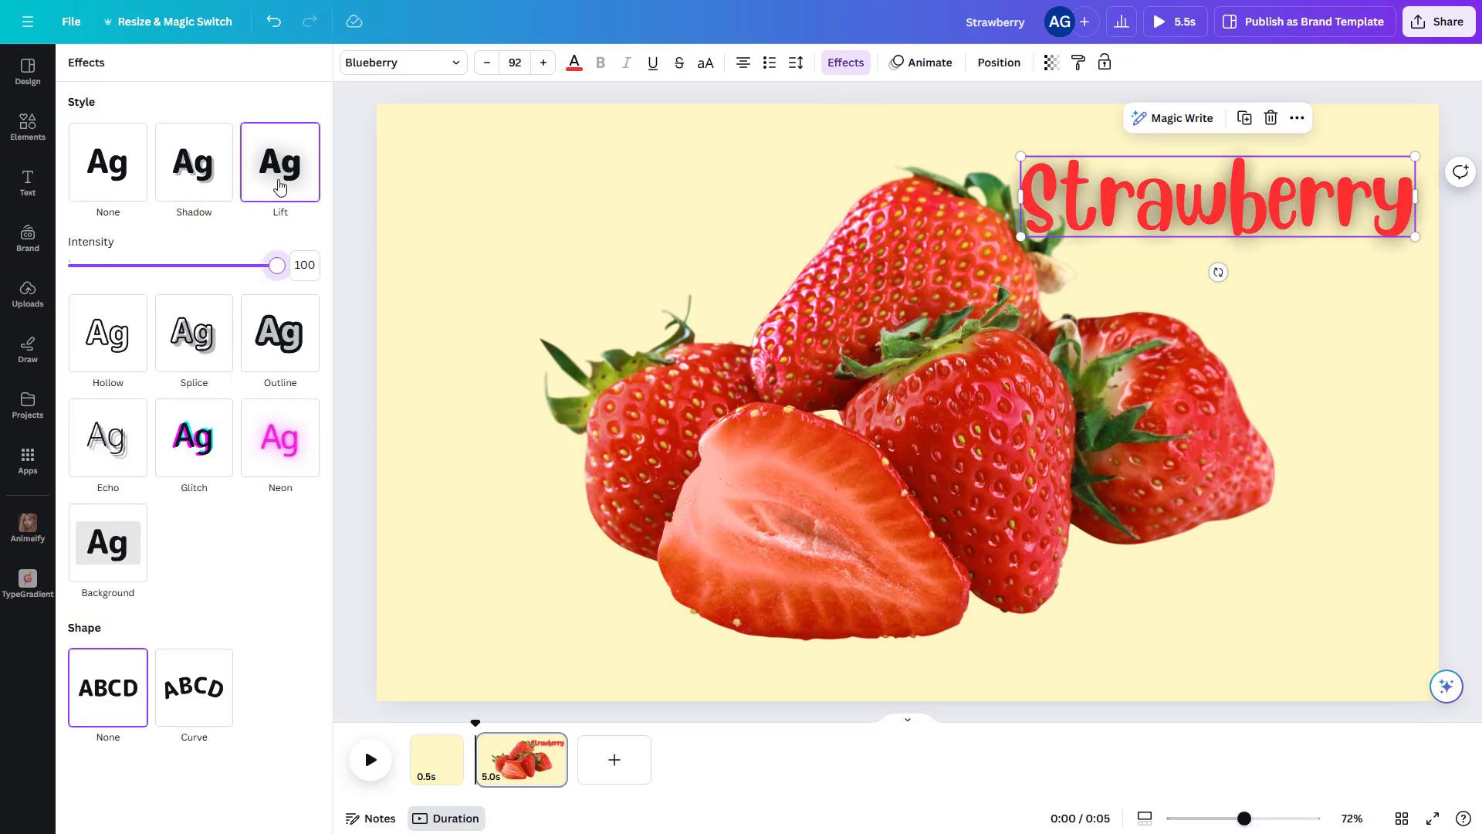
- Add an empty line to the Strawberry heading, then duplicate the heading and change the copy's text to "Shake"
click(1410, 227)
key(Return)
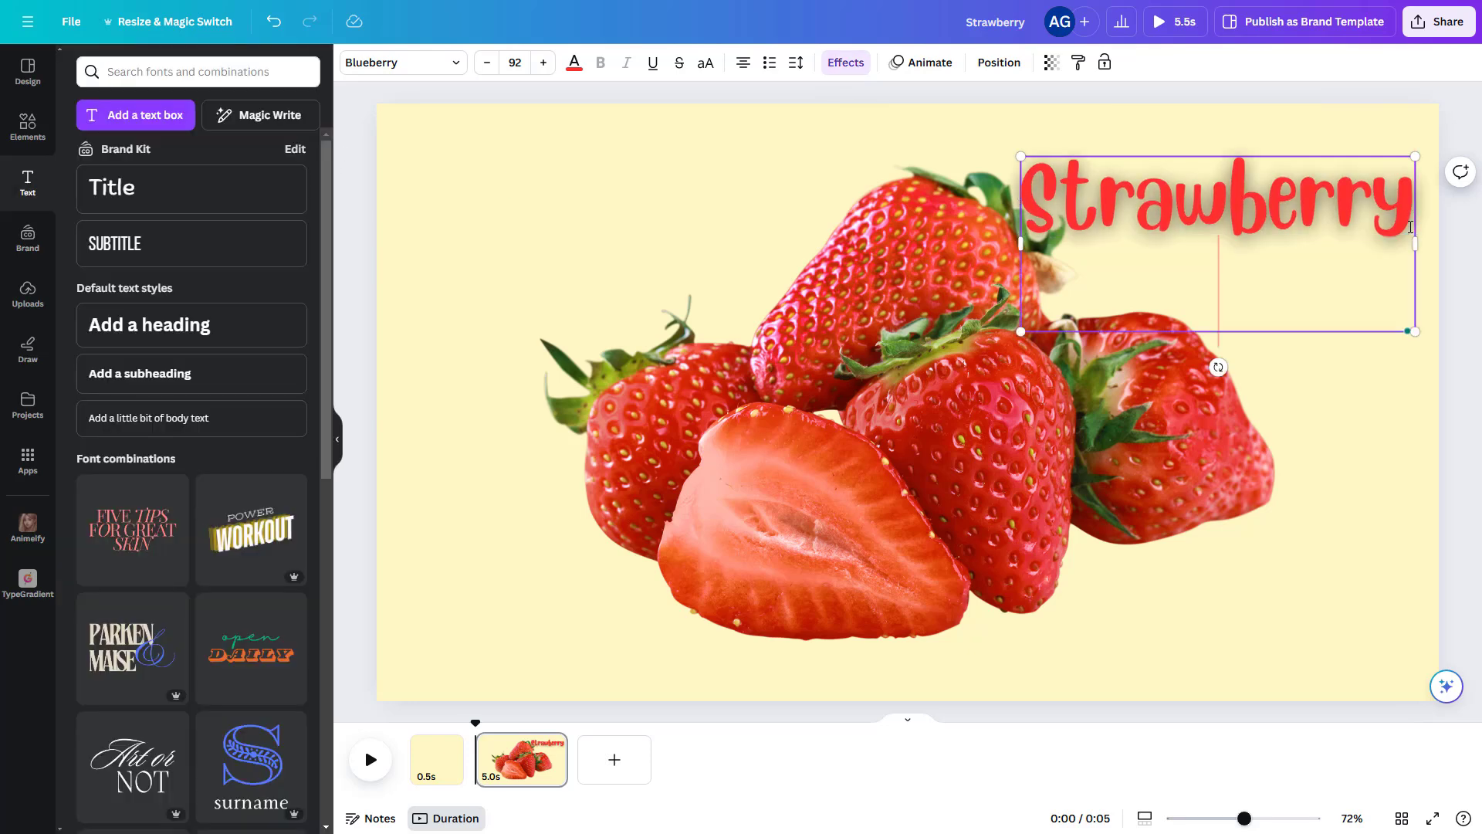
click(1364, 410)
click(1242, 219)
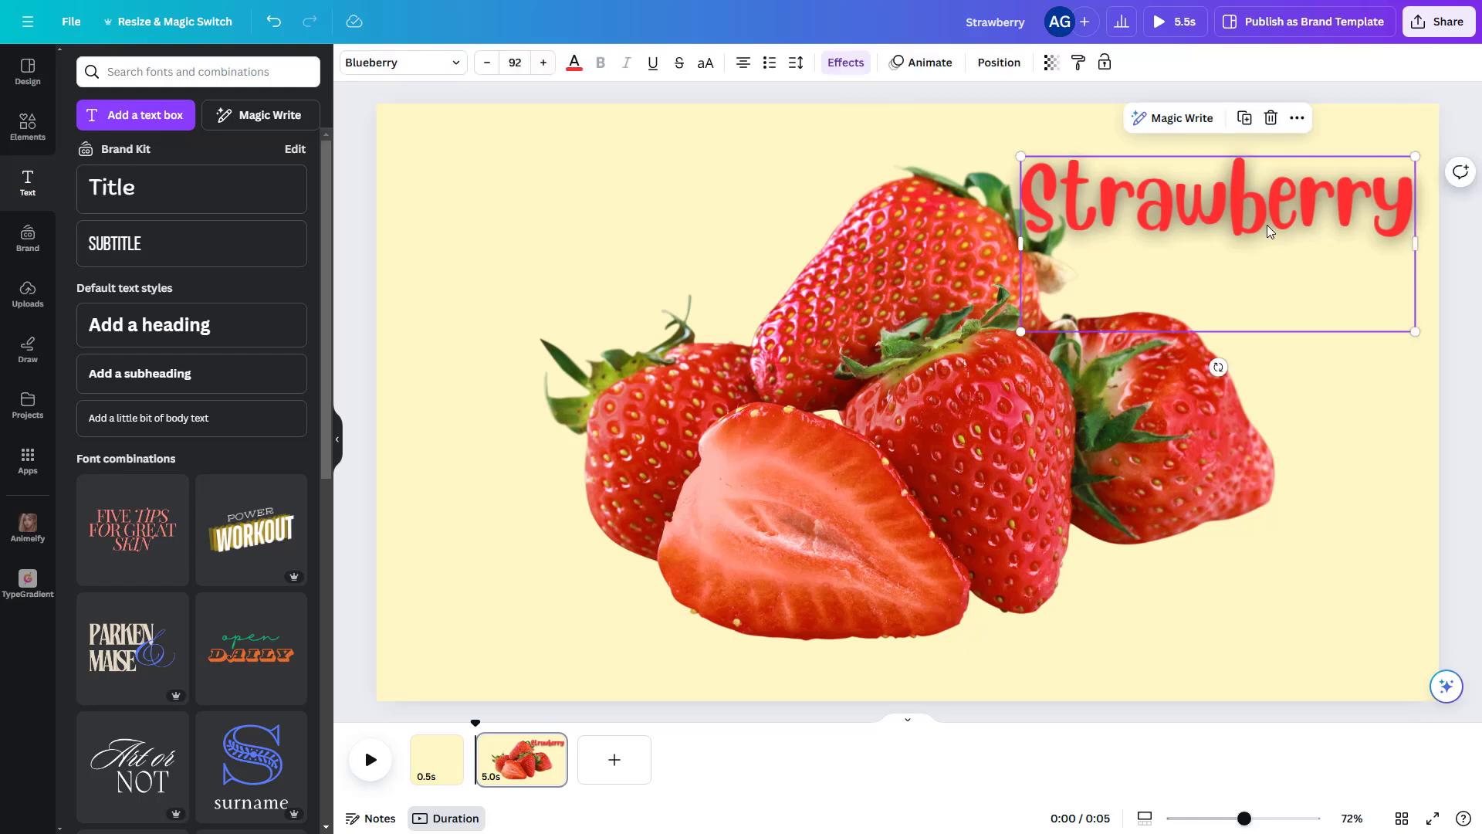
key(ctrl+d)
drag(1231, 217, 1244, 262)
double_click(1246, 361)
text(Shake)
- Move the Shake and Strawberry headings off the page above the top edge
drag(1371, 214, 1114, 20)
drag(1197, 231, 878, 24)
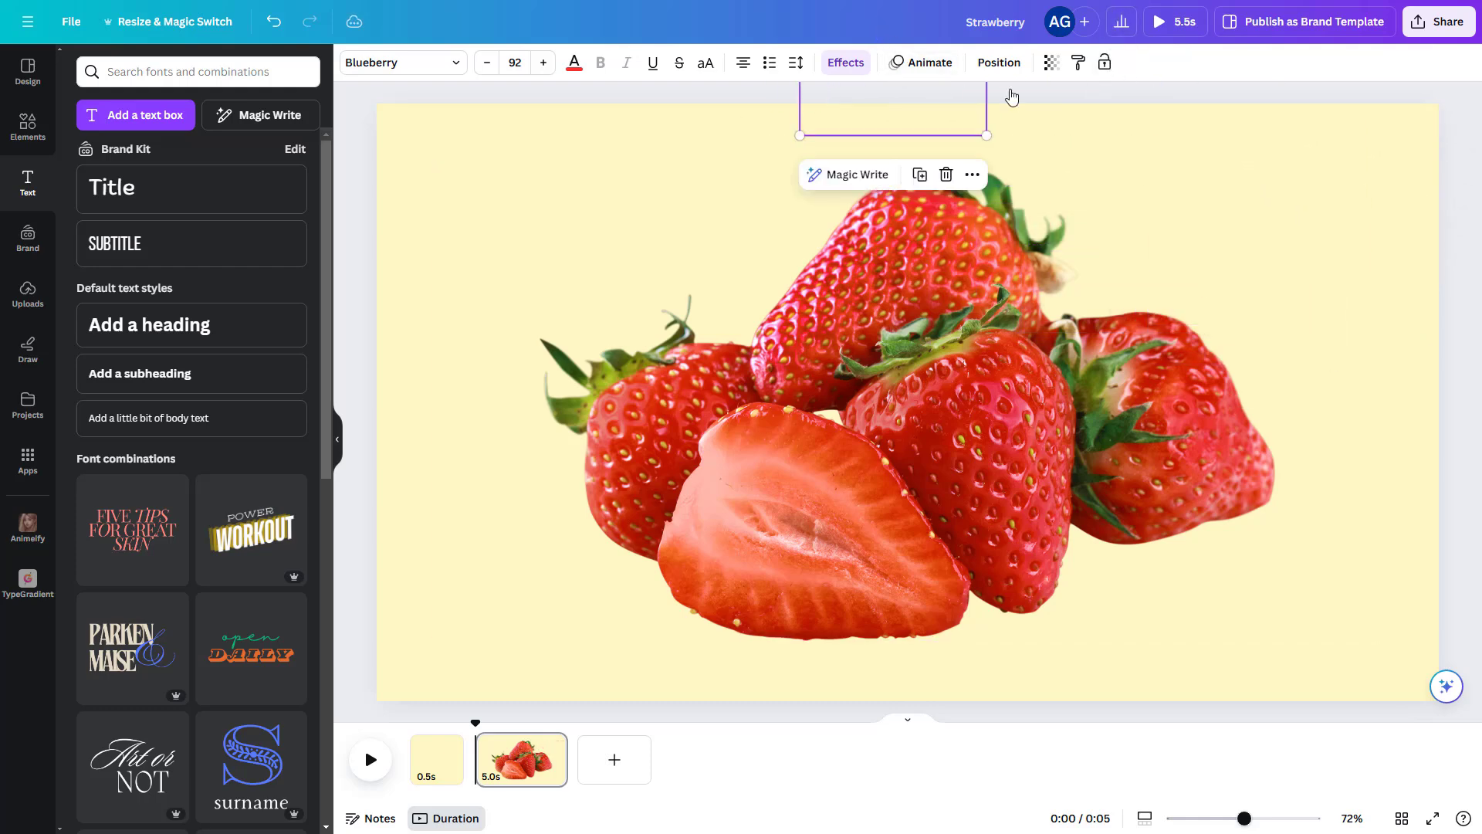
click(1325, 198)
- Duplicate the strawberries page and go to the copy
click(550, 745)
click(625, 455)
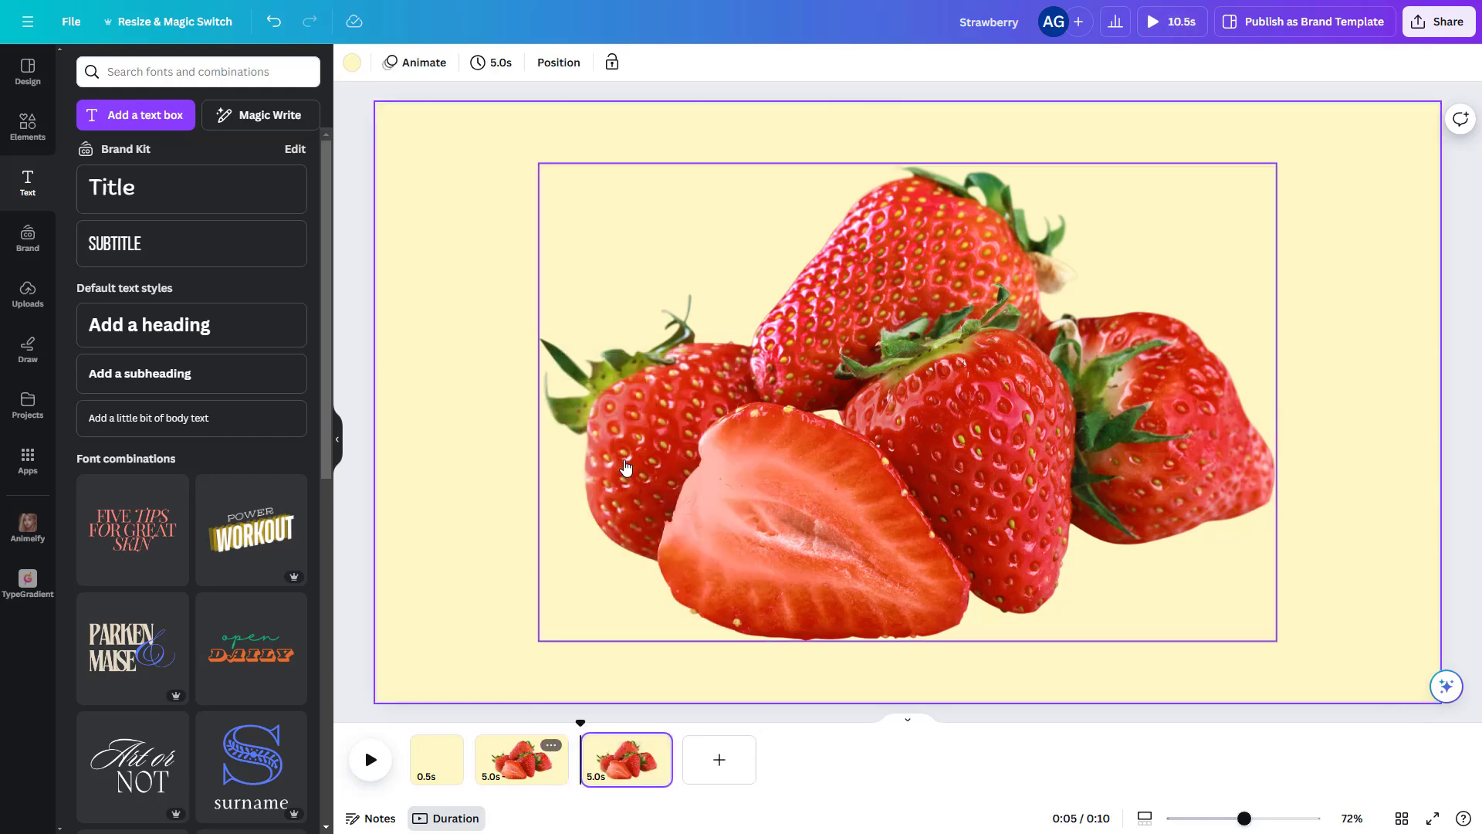
click(617, 771)
- Shrink the strawberries photo to less than half its size and place it in the page's lower-right area
click(629, 264)
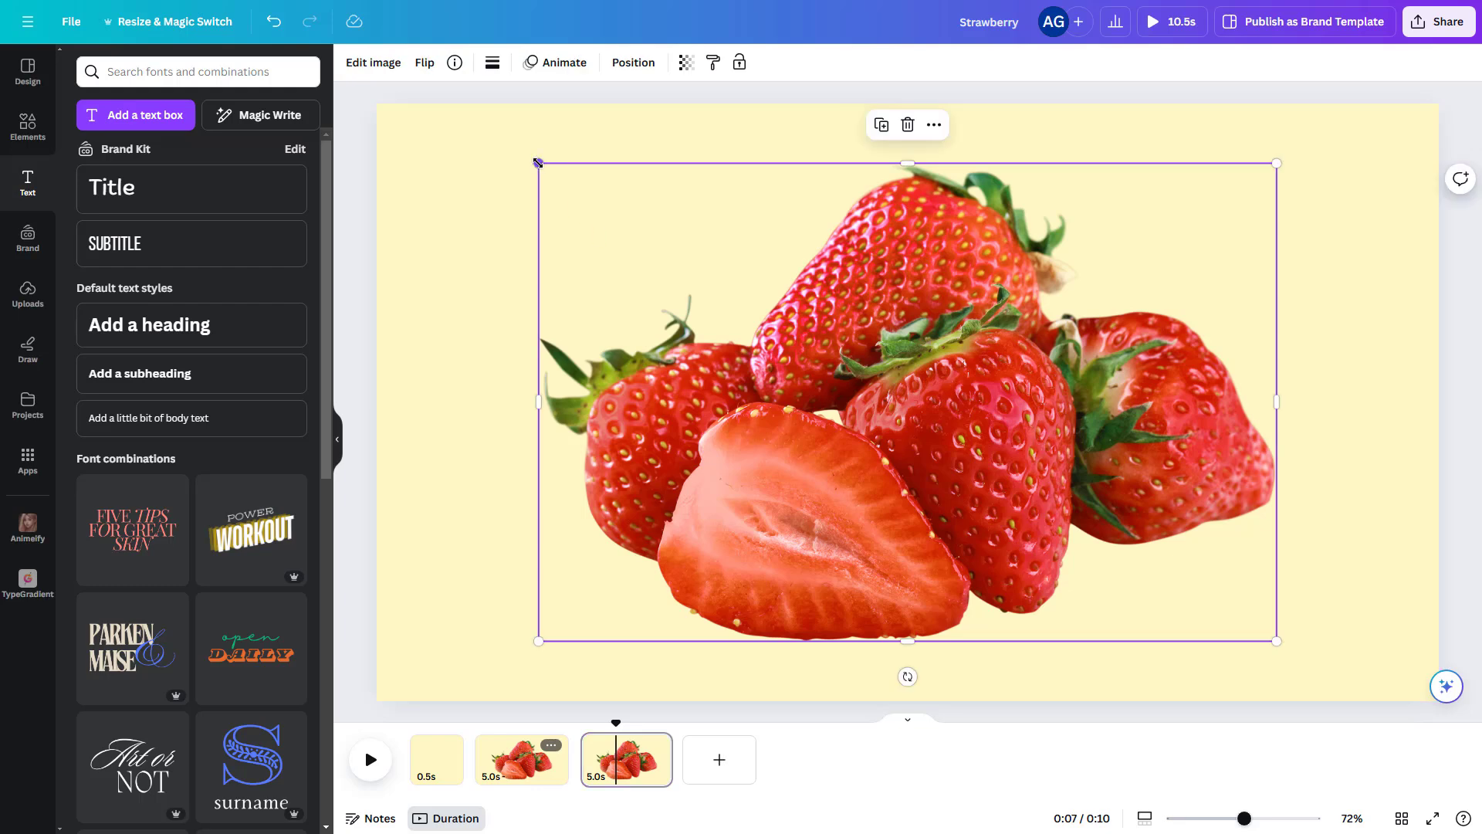
drag(538, 163, 949, 429)
drag(1112, 524, 1132, 533)
- Bring the Shake and Strawberry headings into the page's upper-right area and enlarge the Strawberry heading to about size 141
drag(863, 126, 1234, 479)
drag(883, 119, 1035, 368)
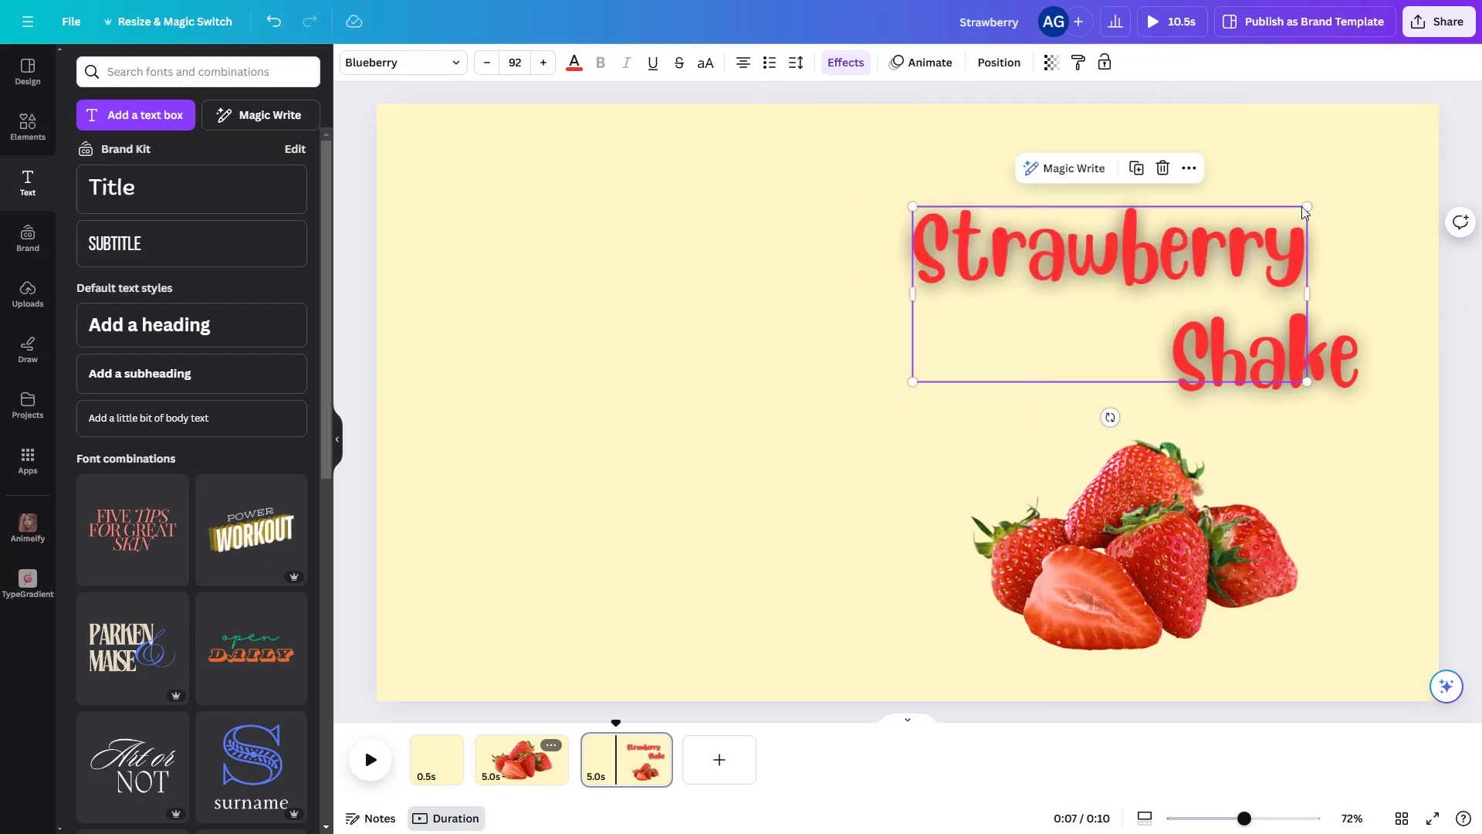
drag(1304, 208, 1438, 147)
drag(1125, 275, 1025, 314)
drag(815, 419, 781, 415)
drag(1016, 278, 1095, 262)
- Bring the milkshake image onto the left half of the page and enlarge it to nearly the full page height
drag(849, 110, 556, 662)
drag(771, 188, 853, 157)
drag(612, 407, 630, 410)
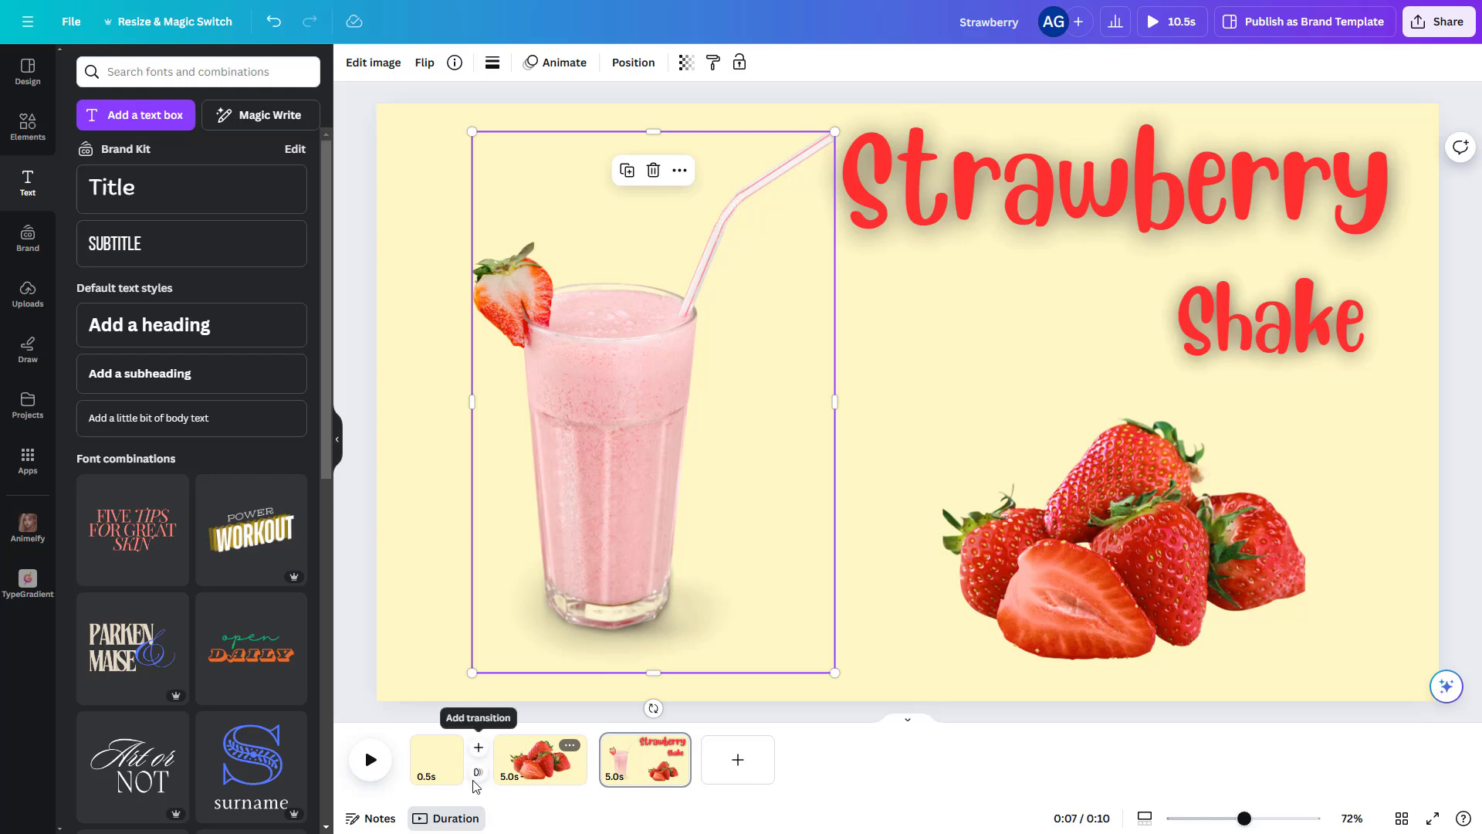
- Add a Flow transition of 0.25 seconds, moving left, between the first and second pages
click(477, 775)
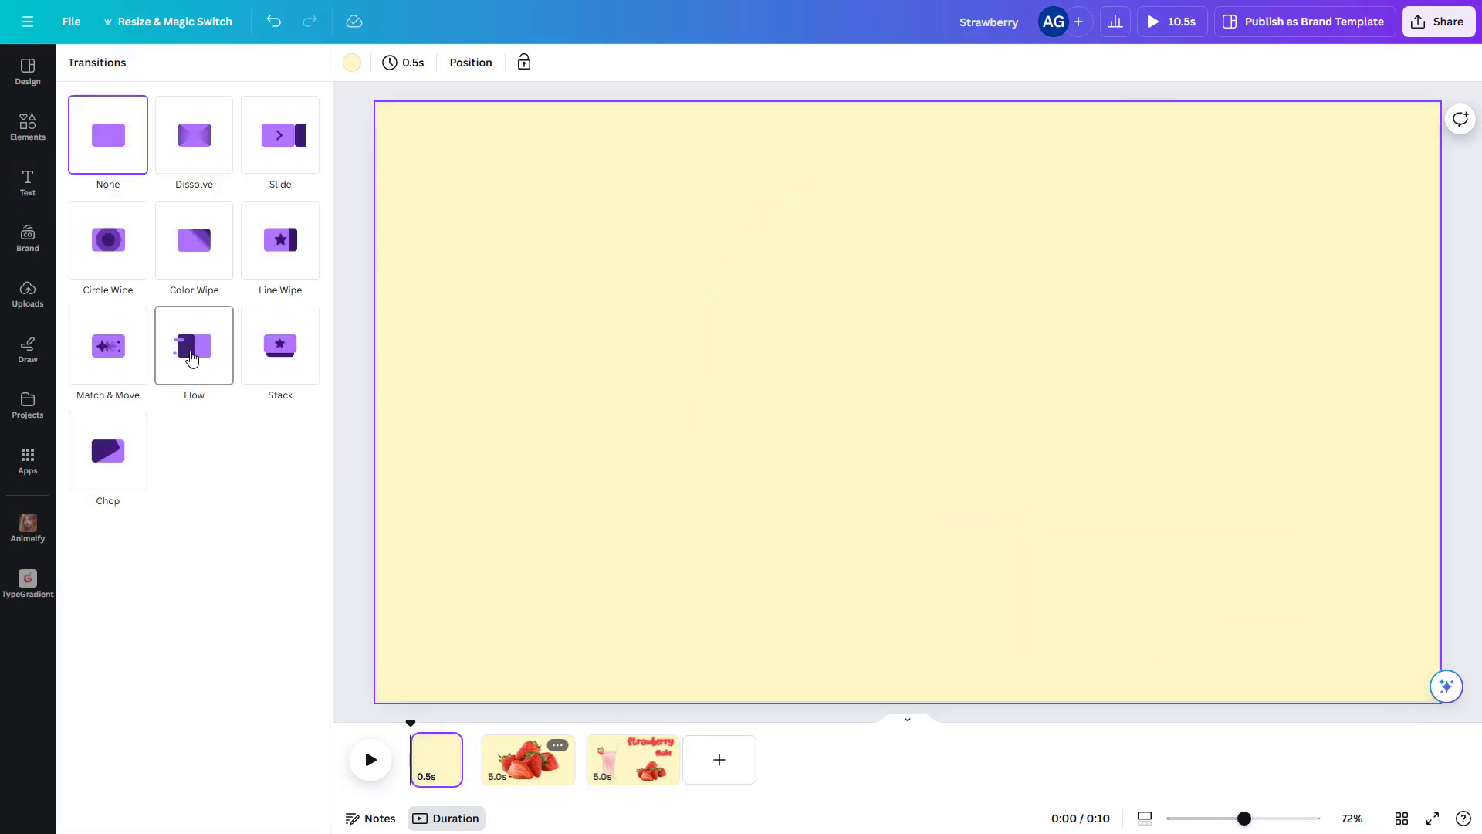
click(192, 359)
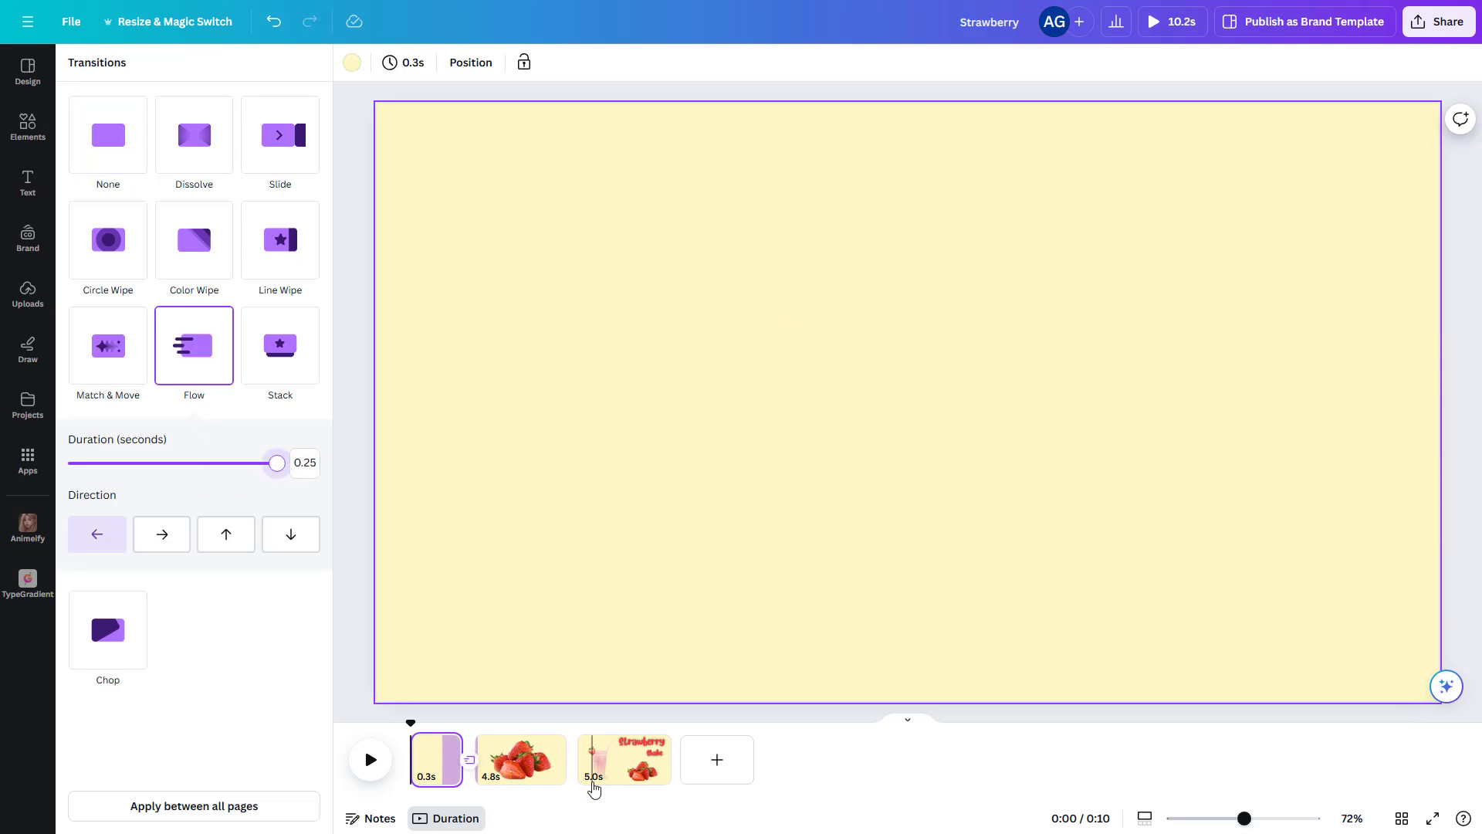
- Add a Match & Move transition of 2.5 seconds between the strawberries page and the shake page
click(581, 774)
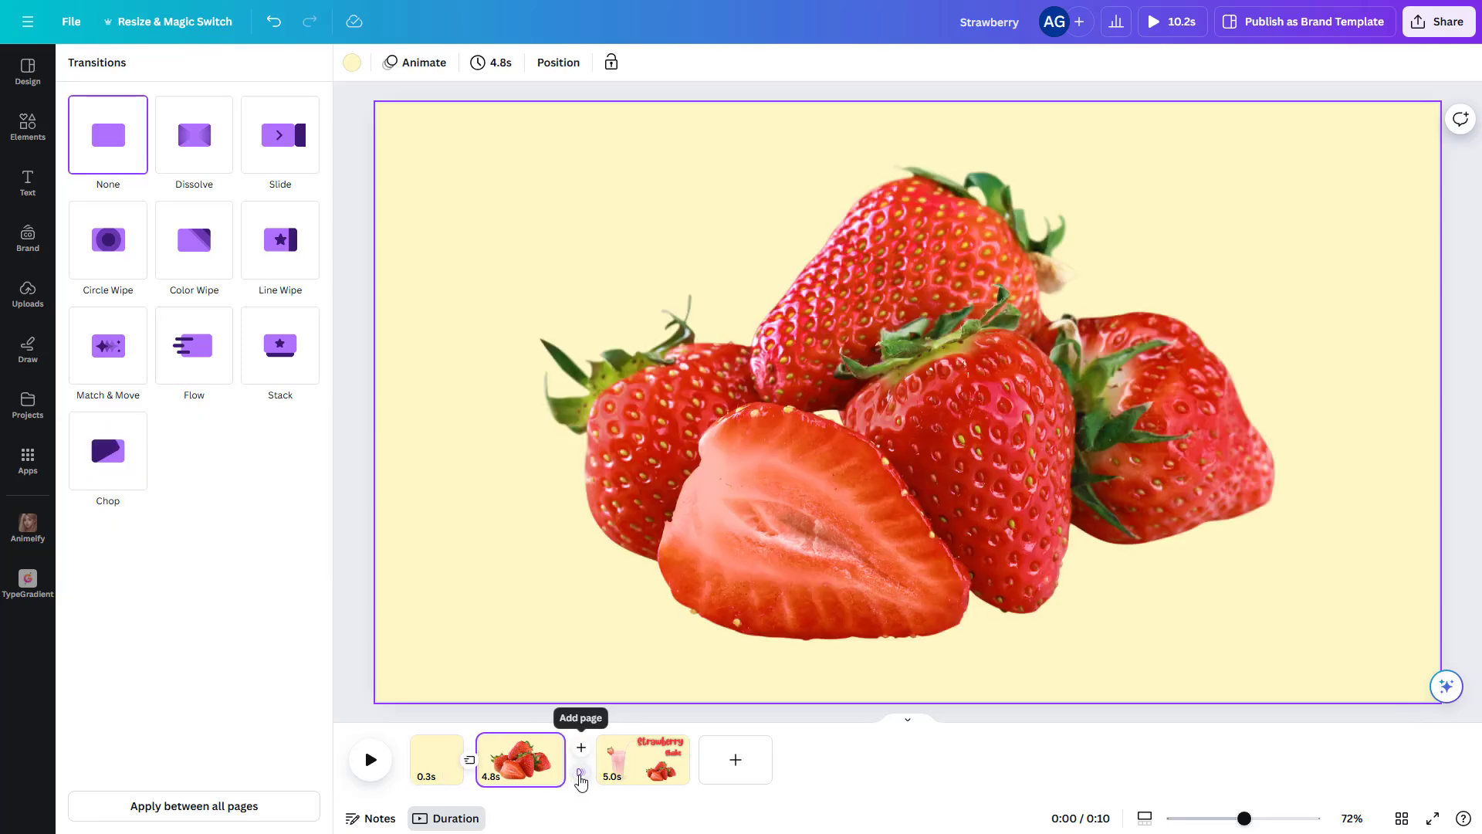
click(116, 359)
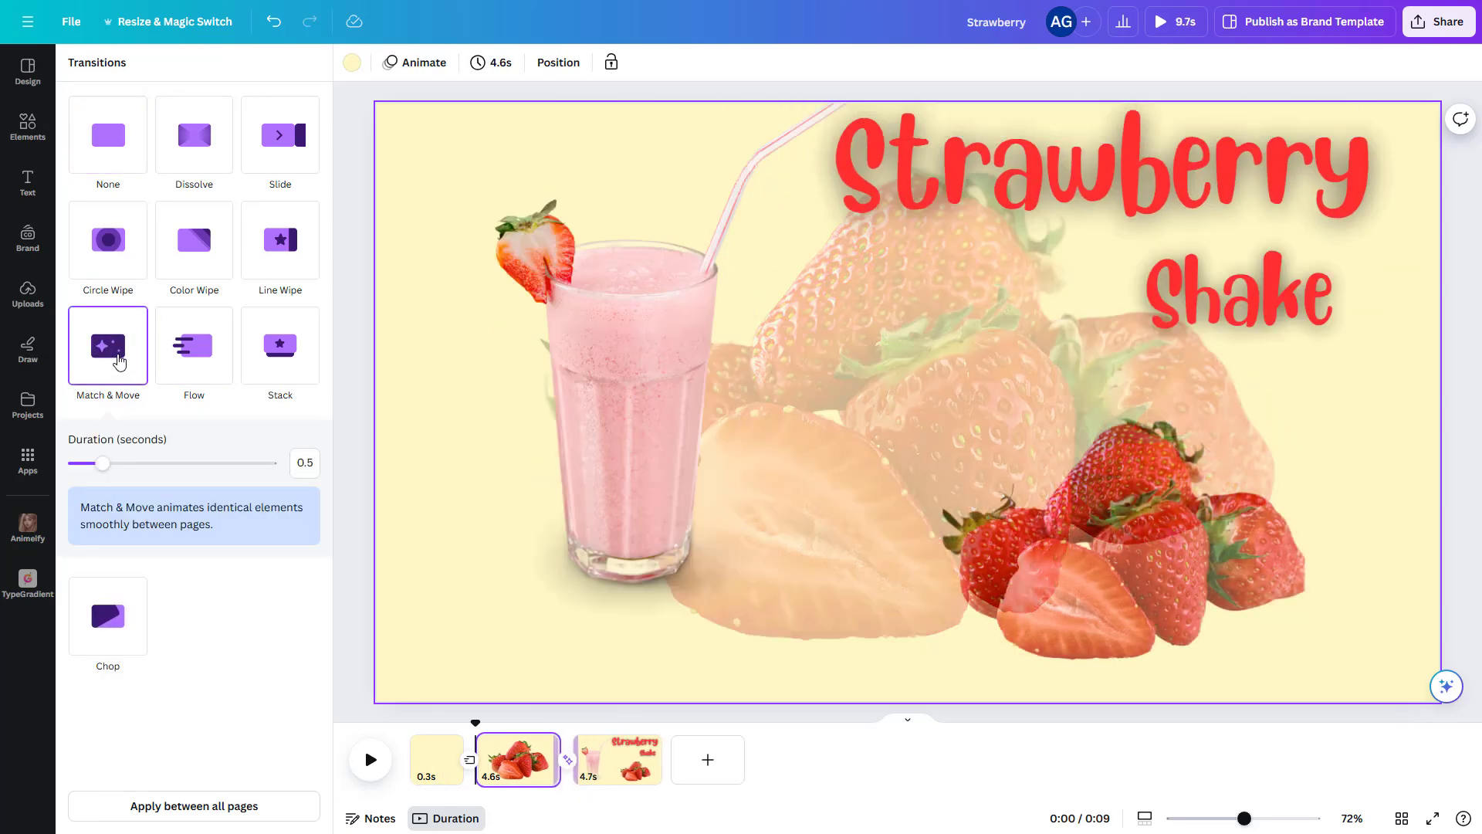
drag(98, 464, 403, 467)
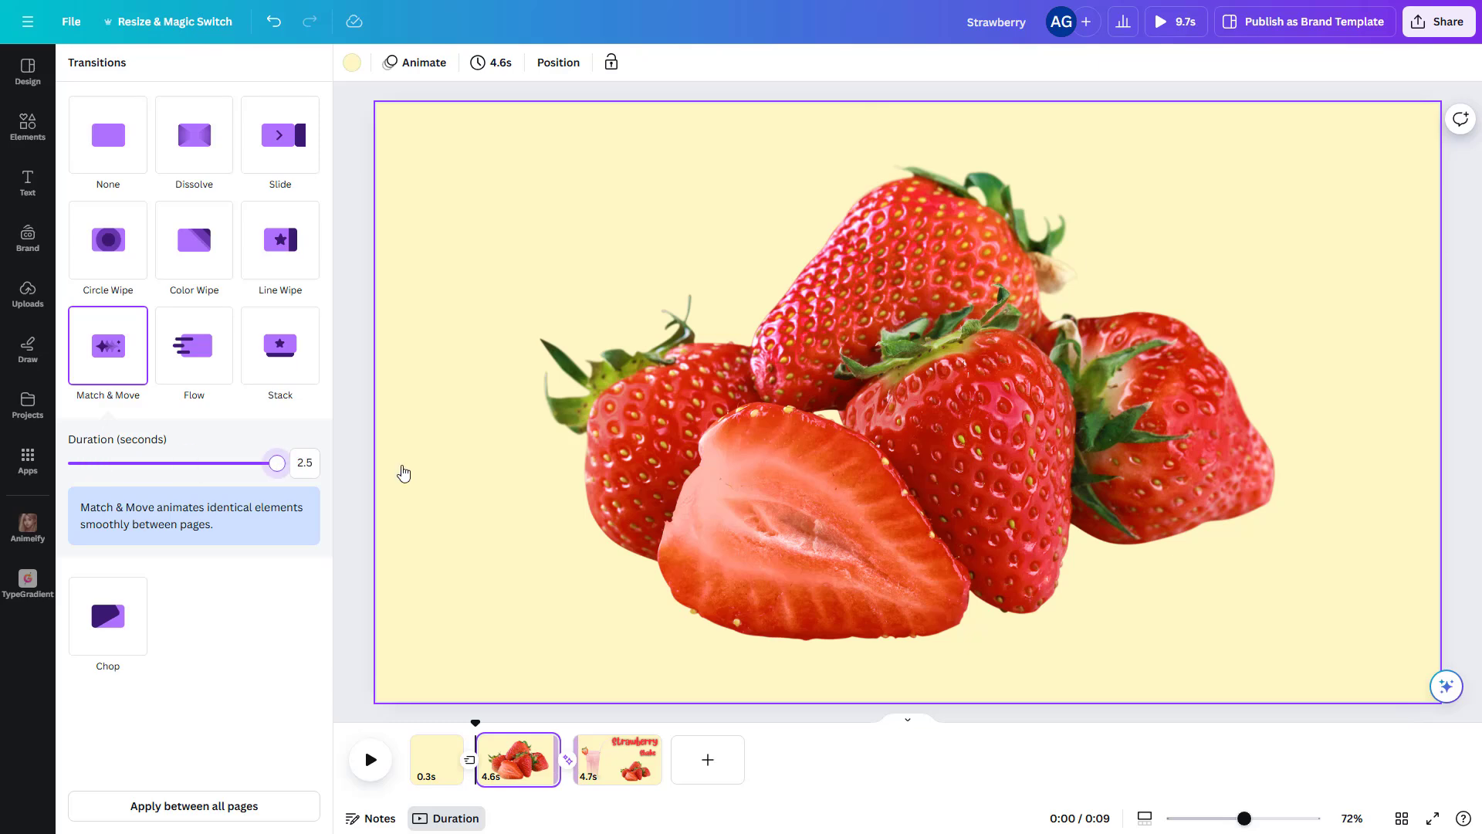
- Add a fourth page after the shake page and fill its background with light green
click(617, 764)
click(667, 762)
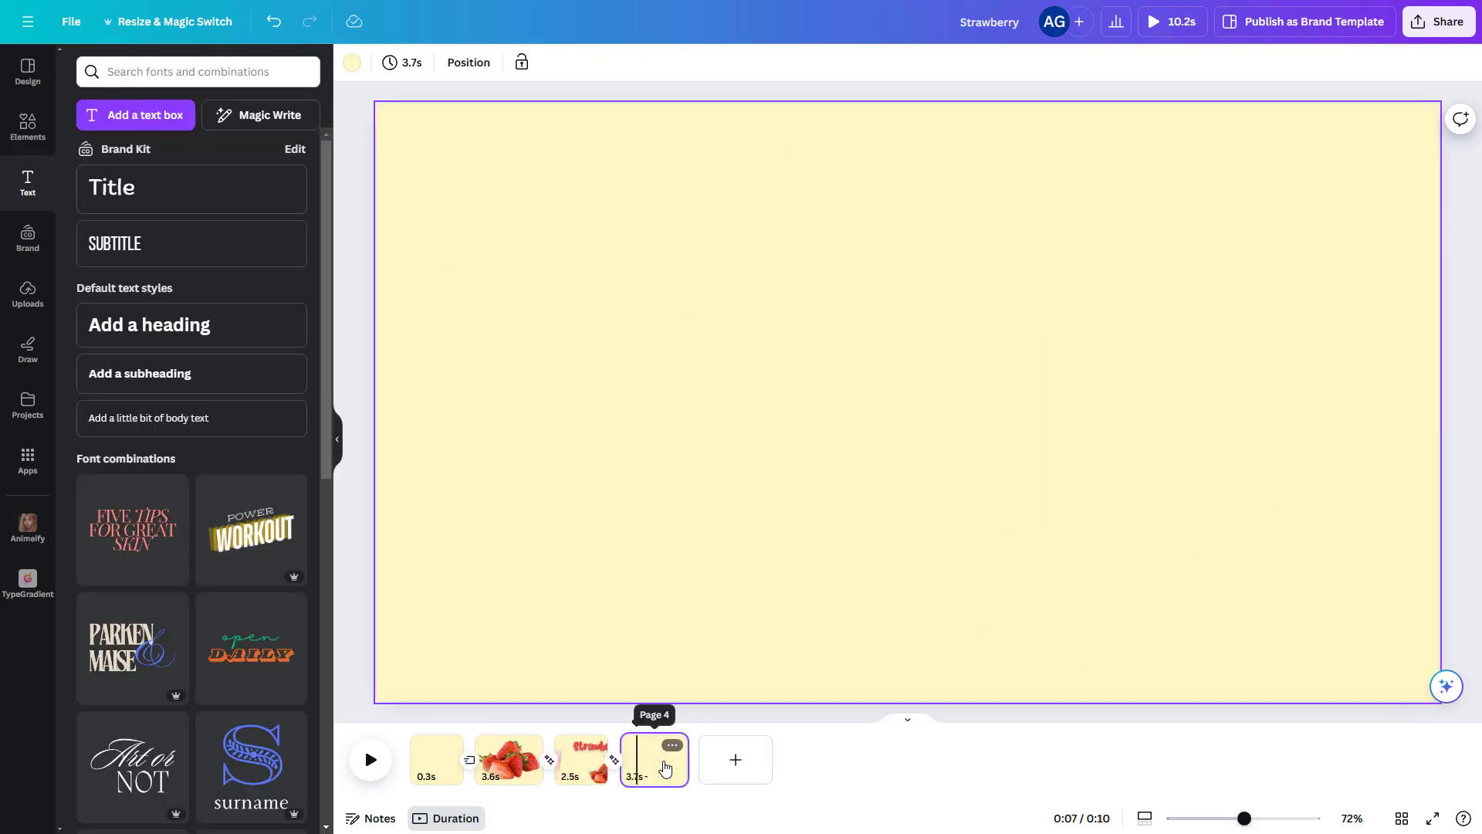
click(352, 63)
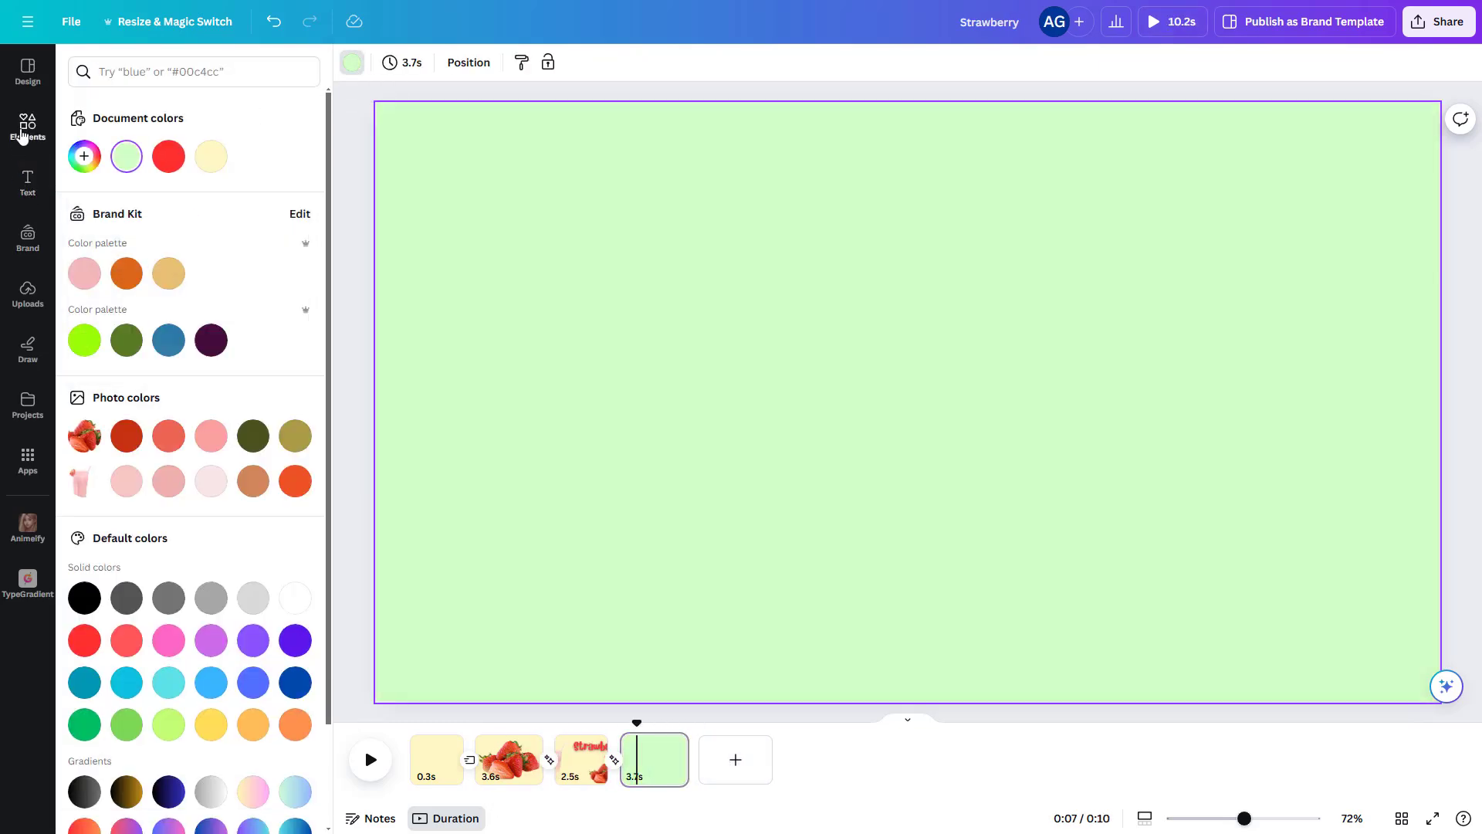
- Place the recently used sliced mango photo at the center of the green page
click(24, 135)
click(129, 213)
mouse_move(974, 365)
mouse_down()
mouse_move(949, 357)
mouse_move(973, 341)
mouse_move(973, 357)
mouse_up()
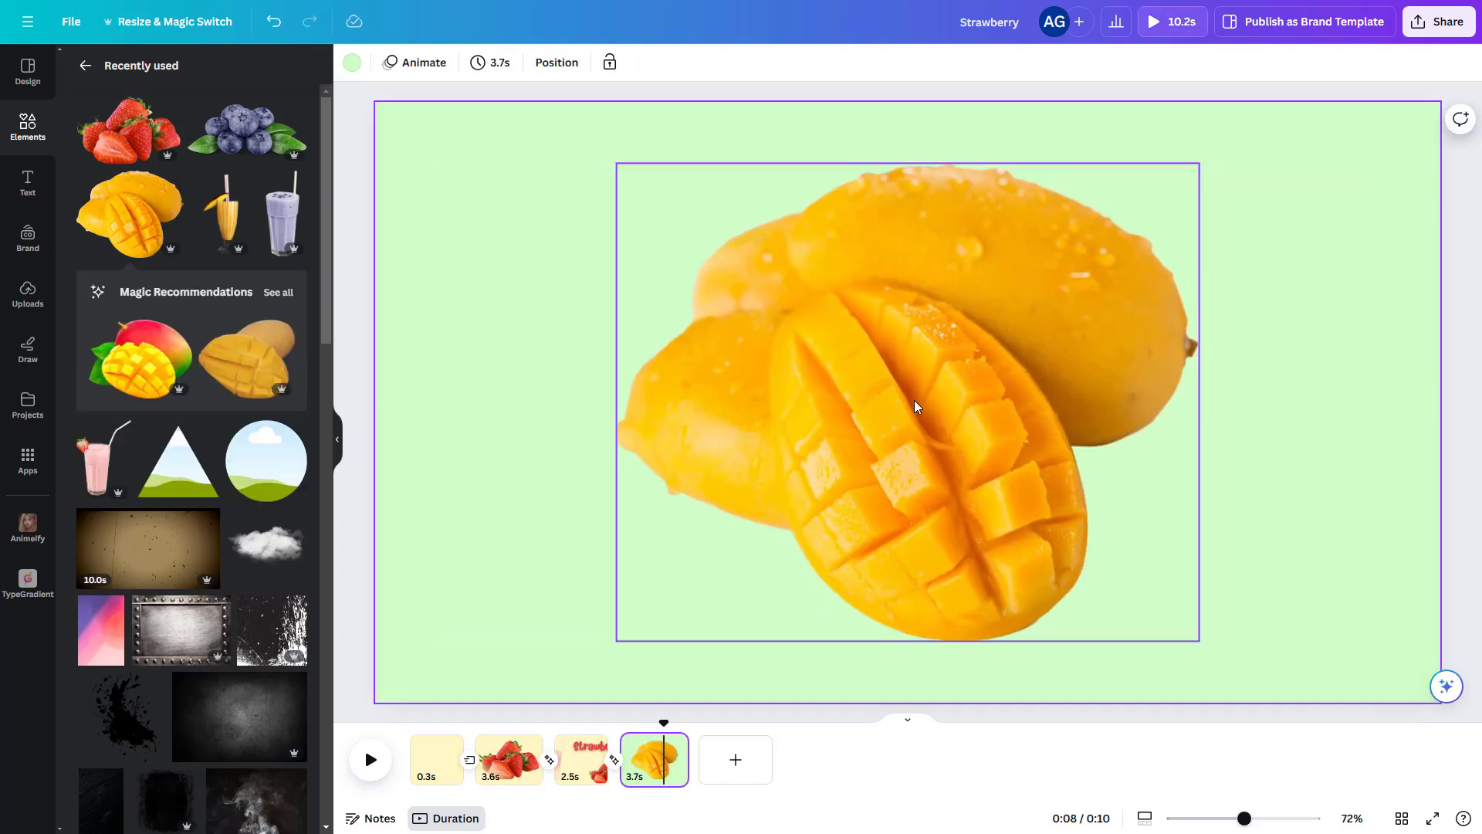
- Paste the Strawberry and Shake headings onto the mango page and change the Strawberry text to "Mango"
key(ctrl+v)
click(1161, 569)
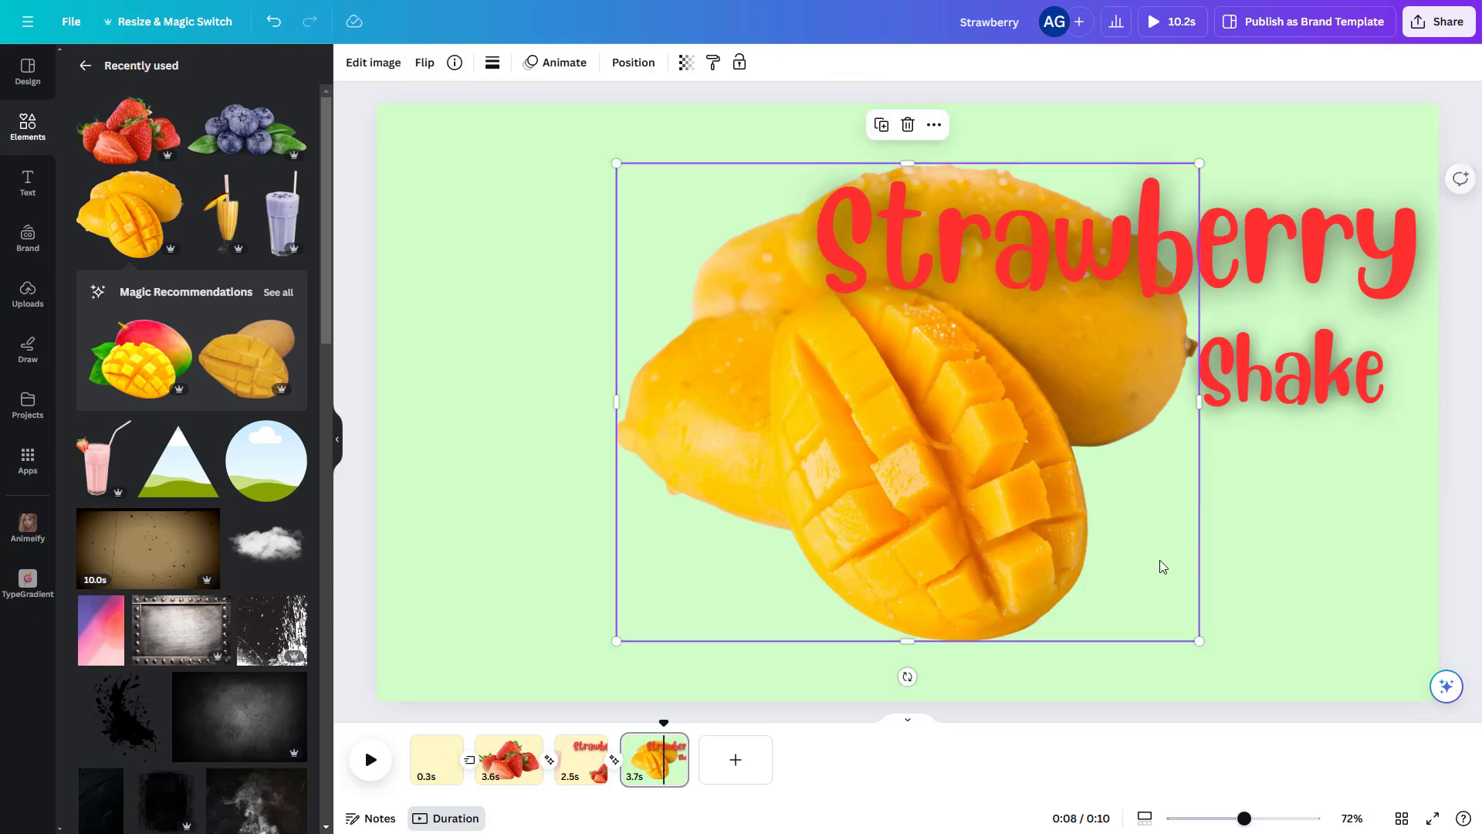
double_click(1265, 233)
text(Mango)
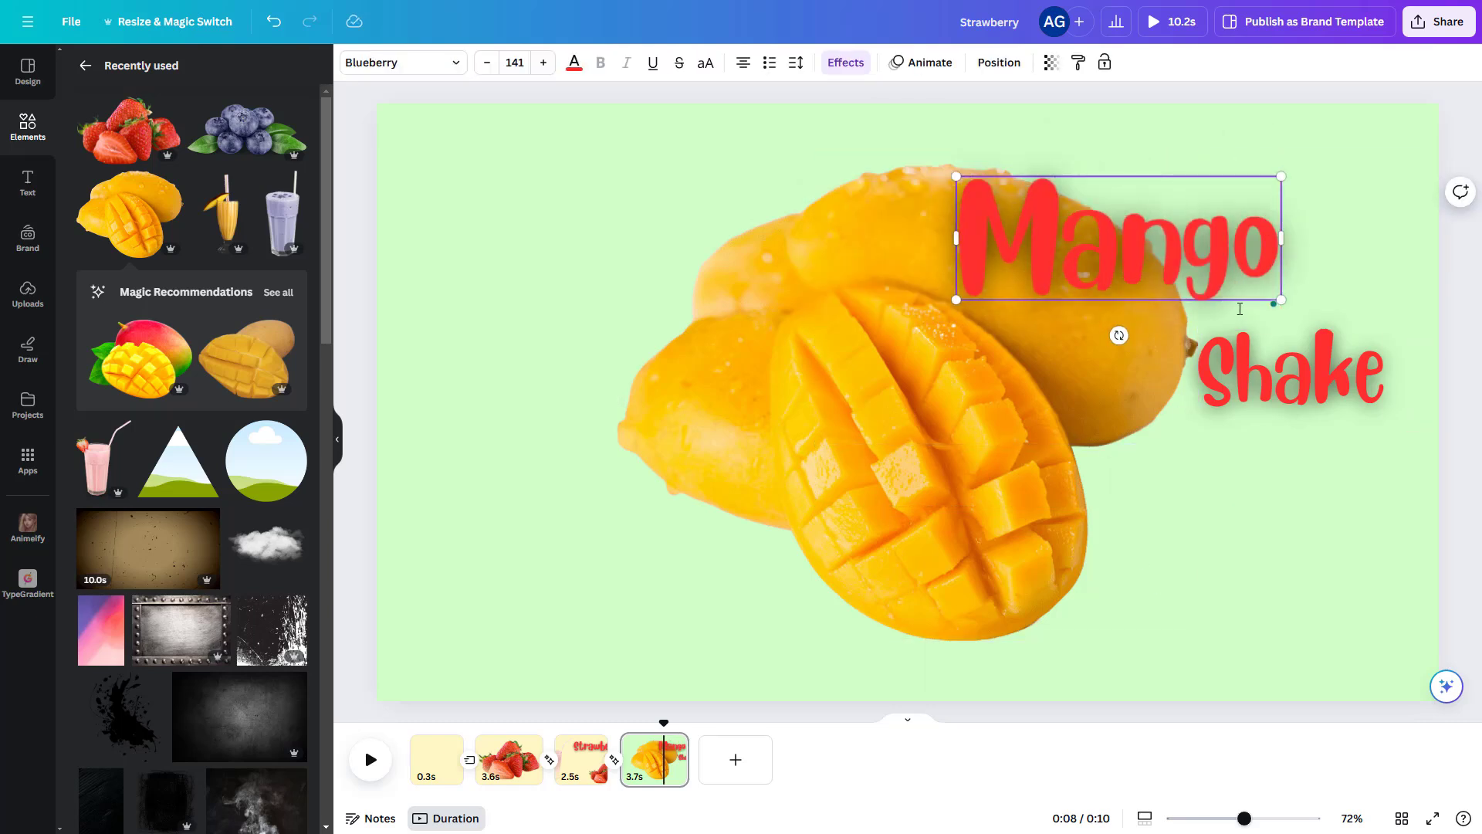
- Recolor the Mango and Shake headings together with the orange taken from the mango photo's colors
shift+click(1312, 367)
click(574, 62)
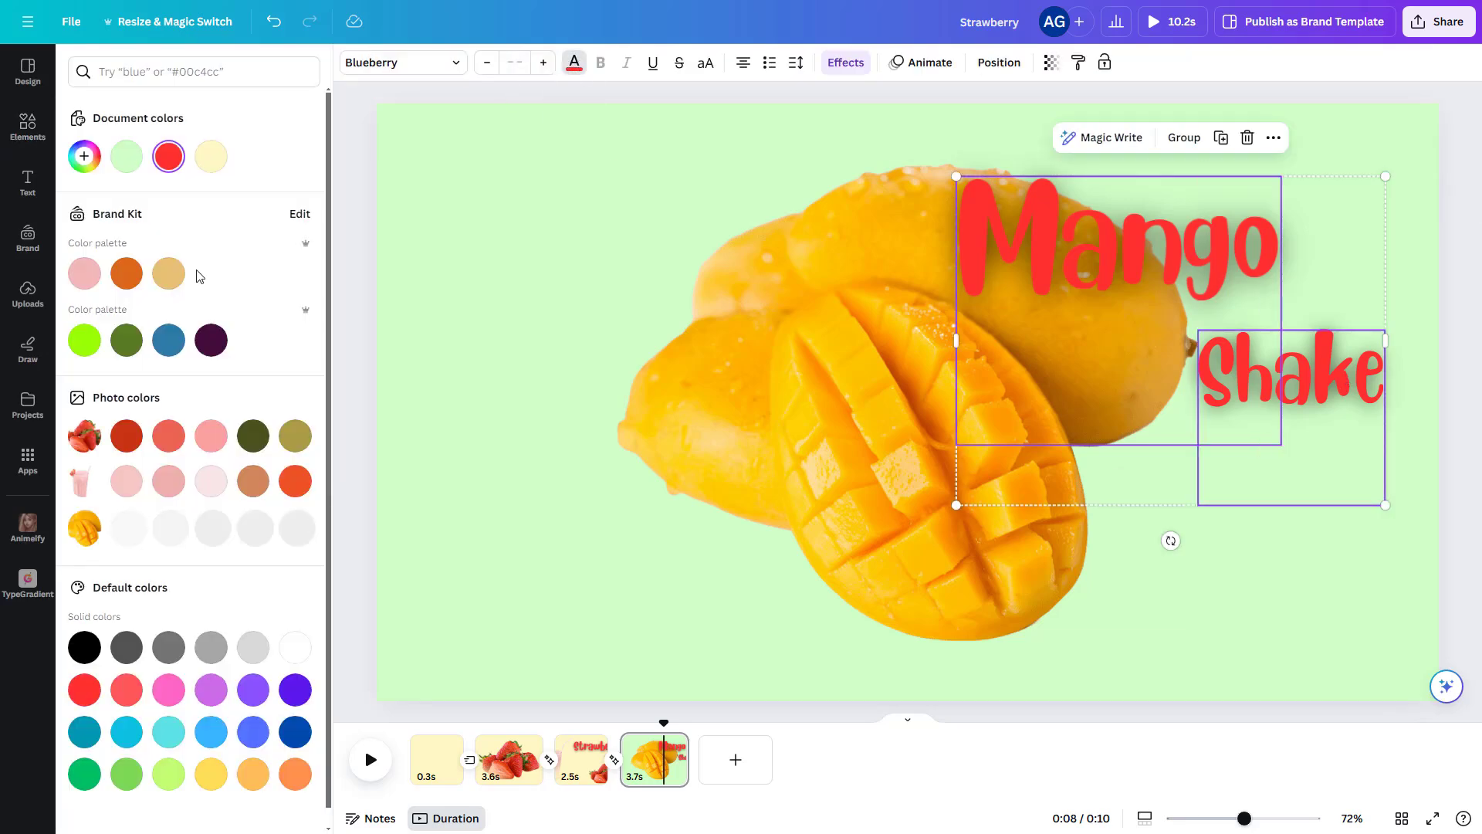
scroll(202, 347, down, 1)
click(211, 455)
click(1328, 255)
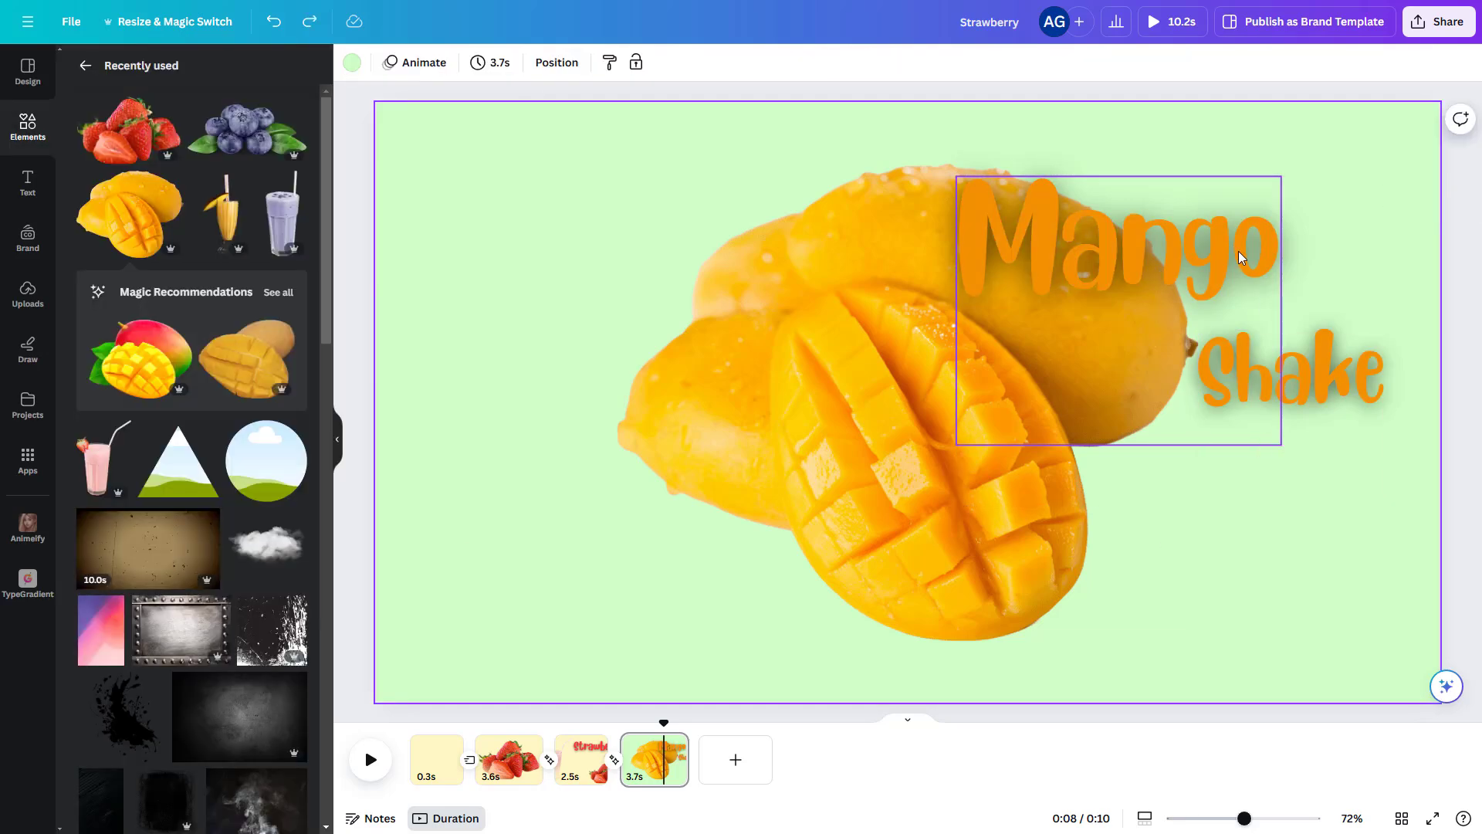
- Move the Mango and Shake headings off the mango page, above its upper edge
drag(1238, 252, 967, 1)
drag(979, 159, 973, 108)
drag(1297, 369, 895, 99)
- Add the recently used mango shake glass image and park it above the mango page's upper edge
click(228, 212)
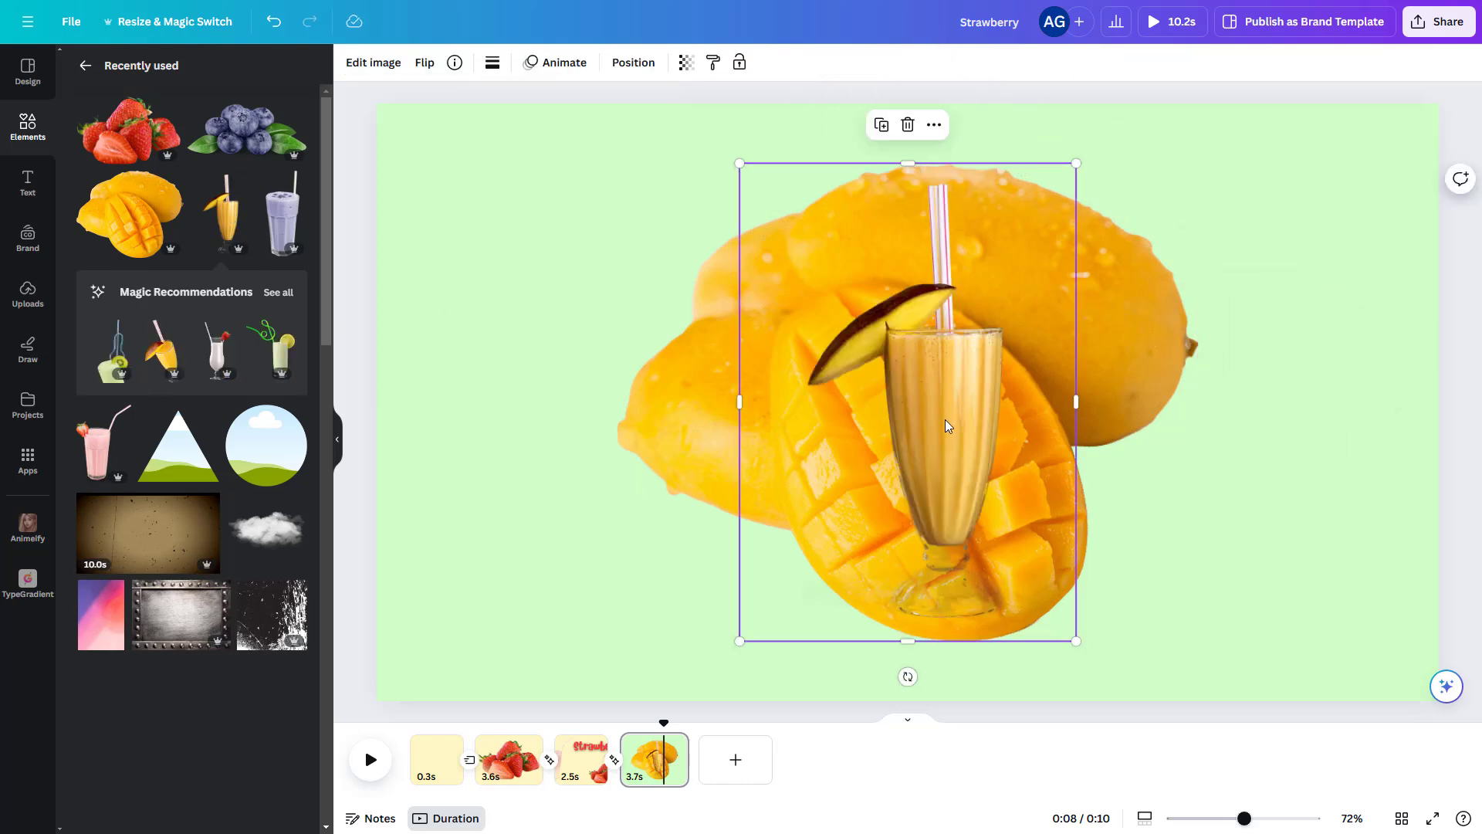
drag(942, 423, 655, 441)
drag(761, 642, 995, 81)
click(1368, 598)
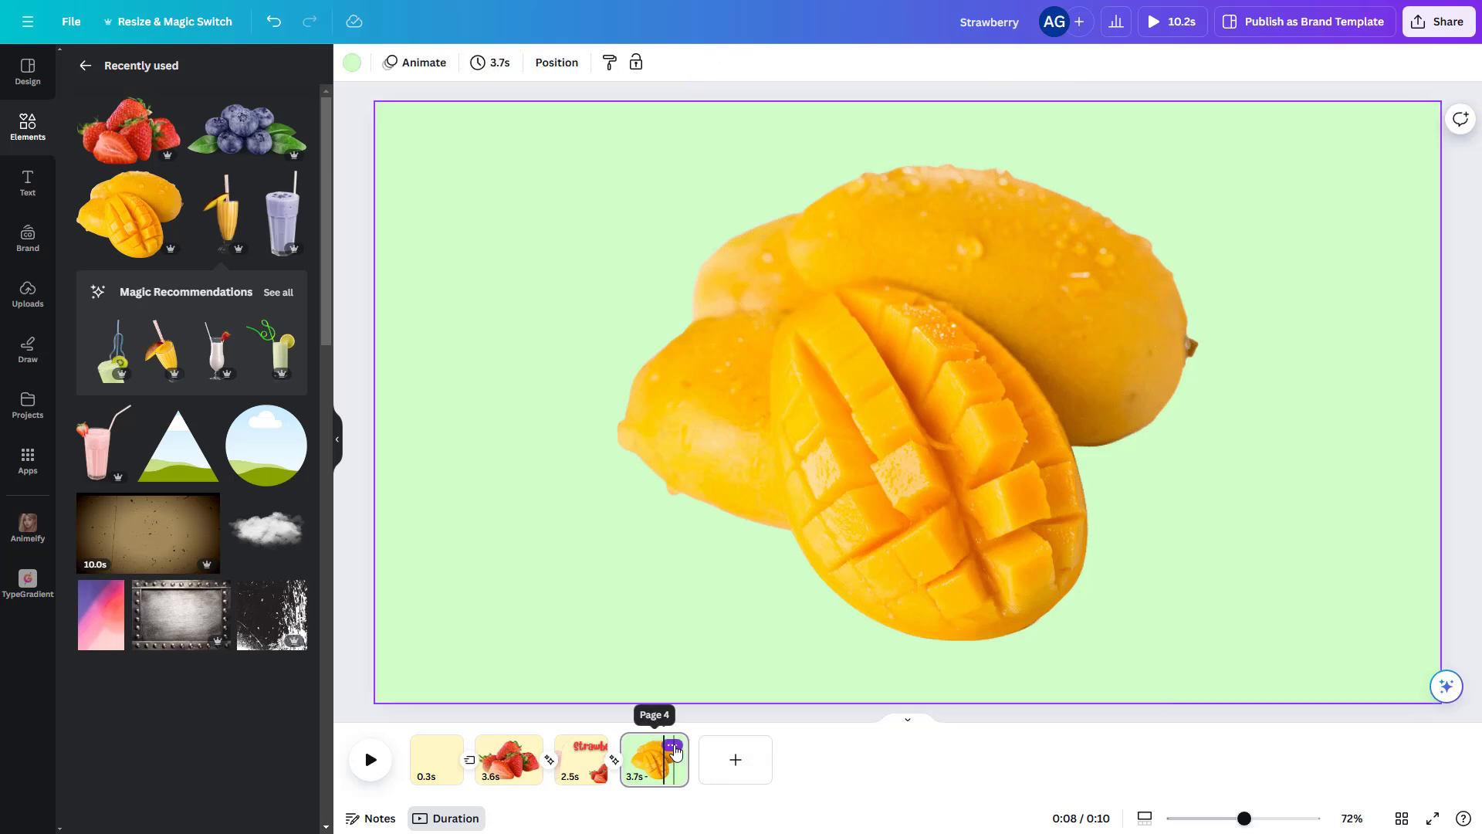
- Duplicate the mango page and shrink the mango photo into the lower-right corner of the copy
click(674, 747)
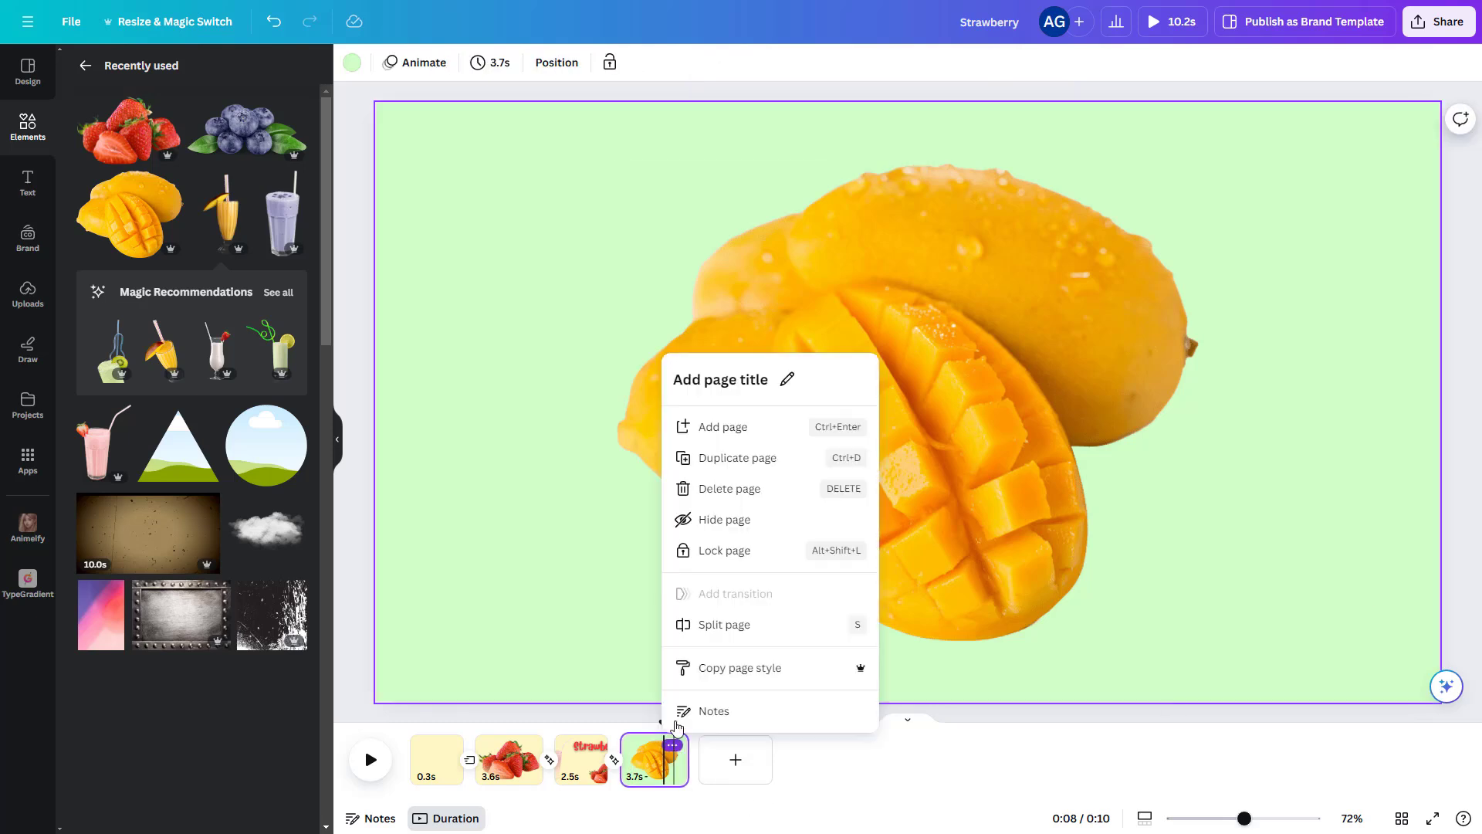
click(748, 461)
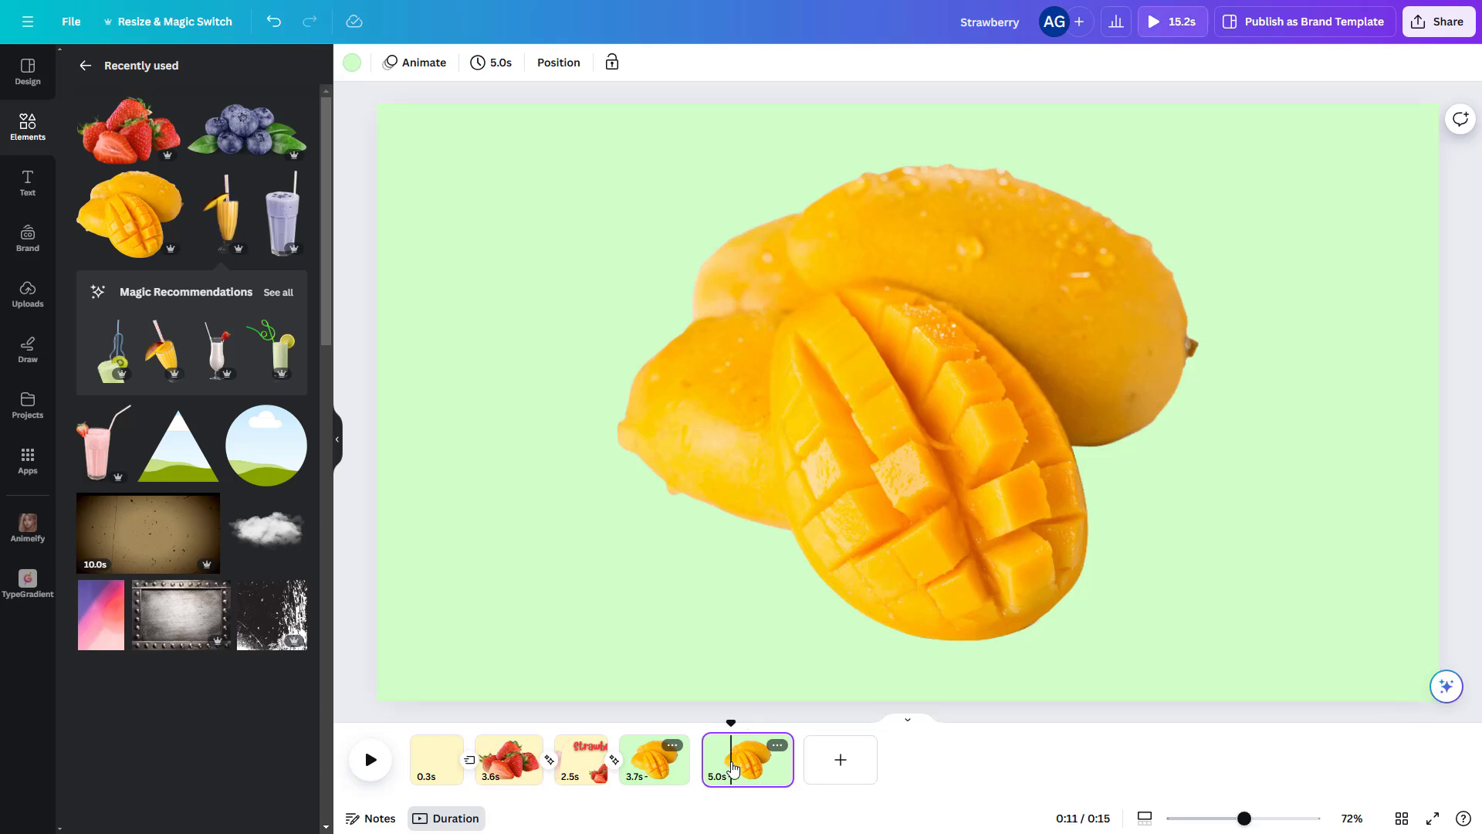
drag(929, 442, 1184, 502)
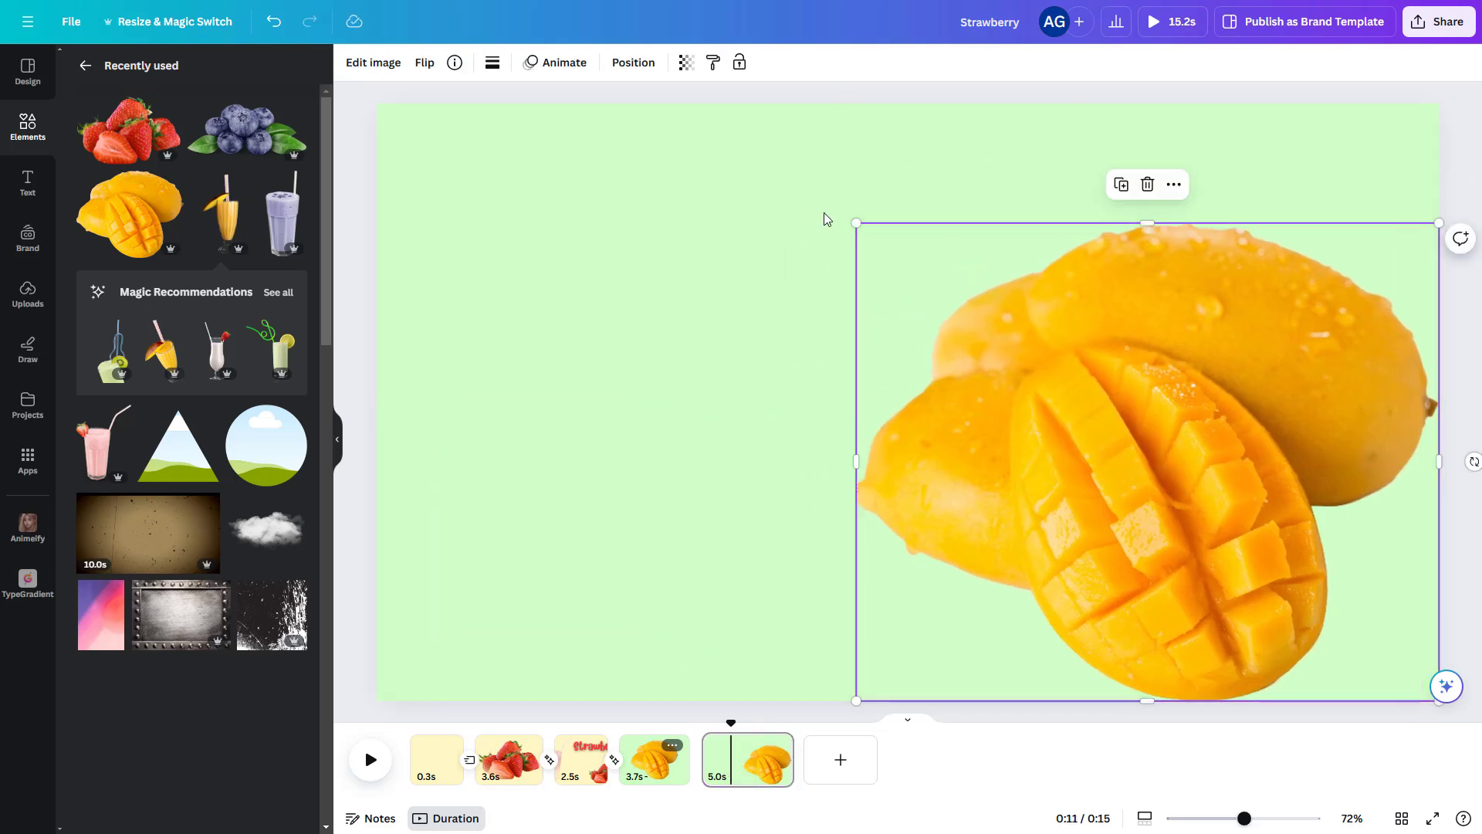
drag(857, 223, 1154, 469)
drag(1310, 555, 1222, 541)
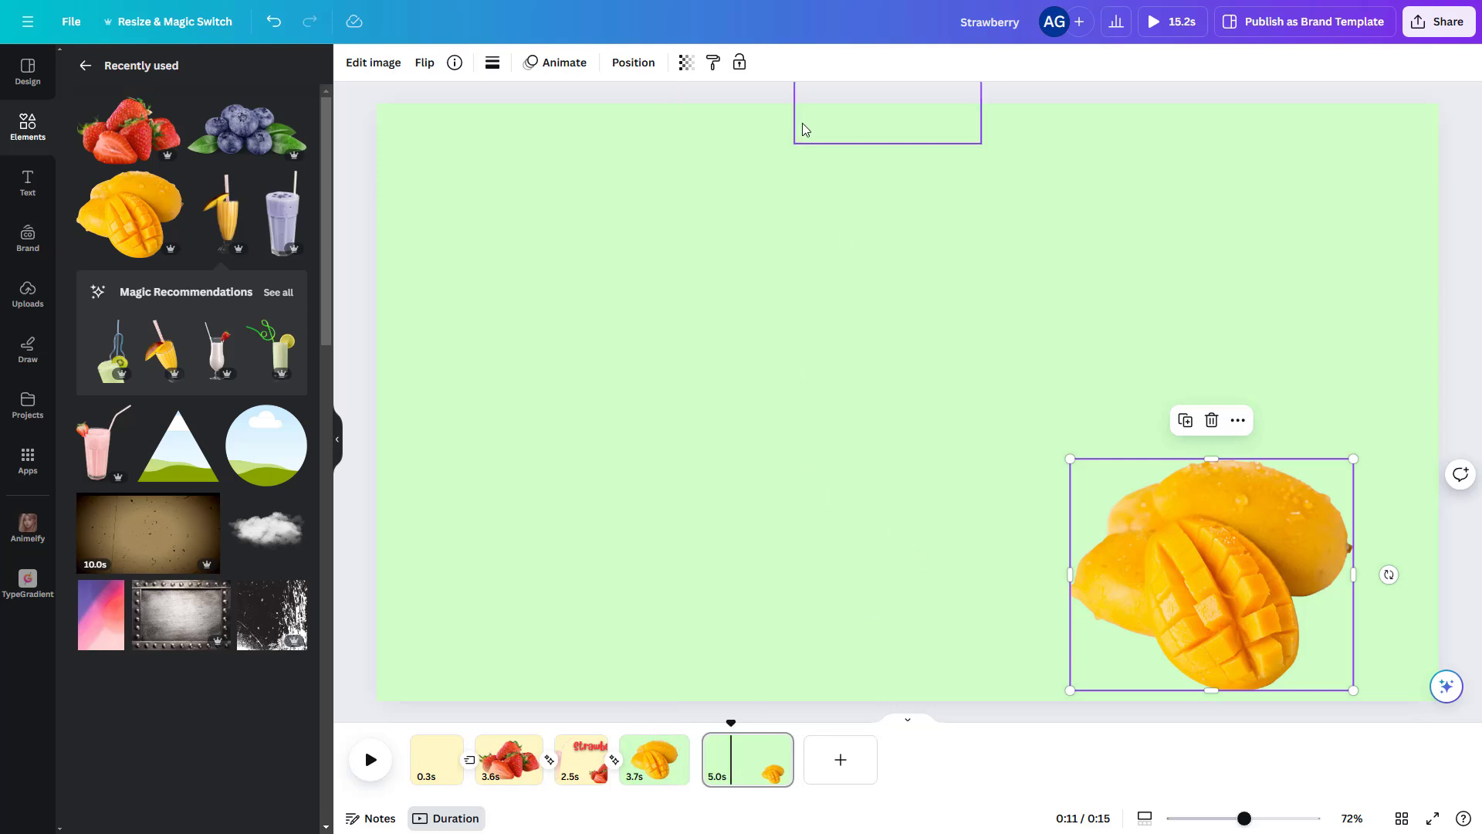
- Bring both headings back onto the duplicated page, enlarging Mango to size 211 at the upper right with Shake beneath it
drag(841, 129, 1257, 478)
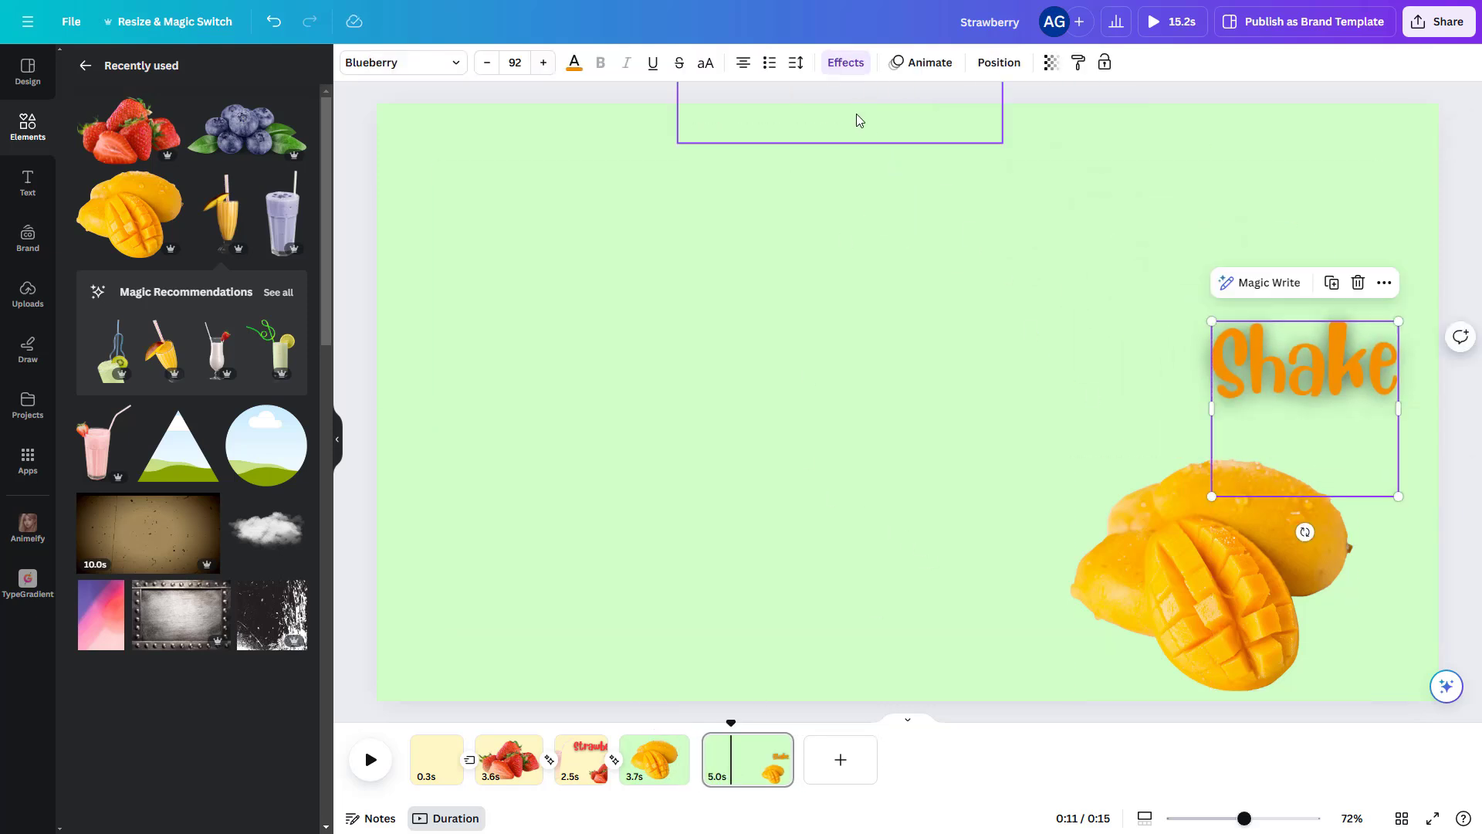
drag(854, 119, 1060, 355)
drag(1202, 388, 1367, 526)
mouse_move(1292, 373)
mouse_down()
mouse_move(1284, 404)
mouse_move(1292, 374)
mouse_up()
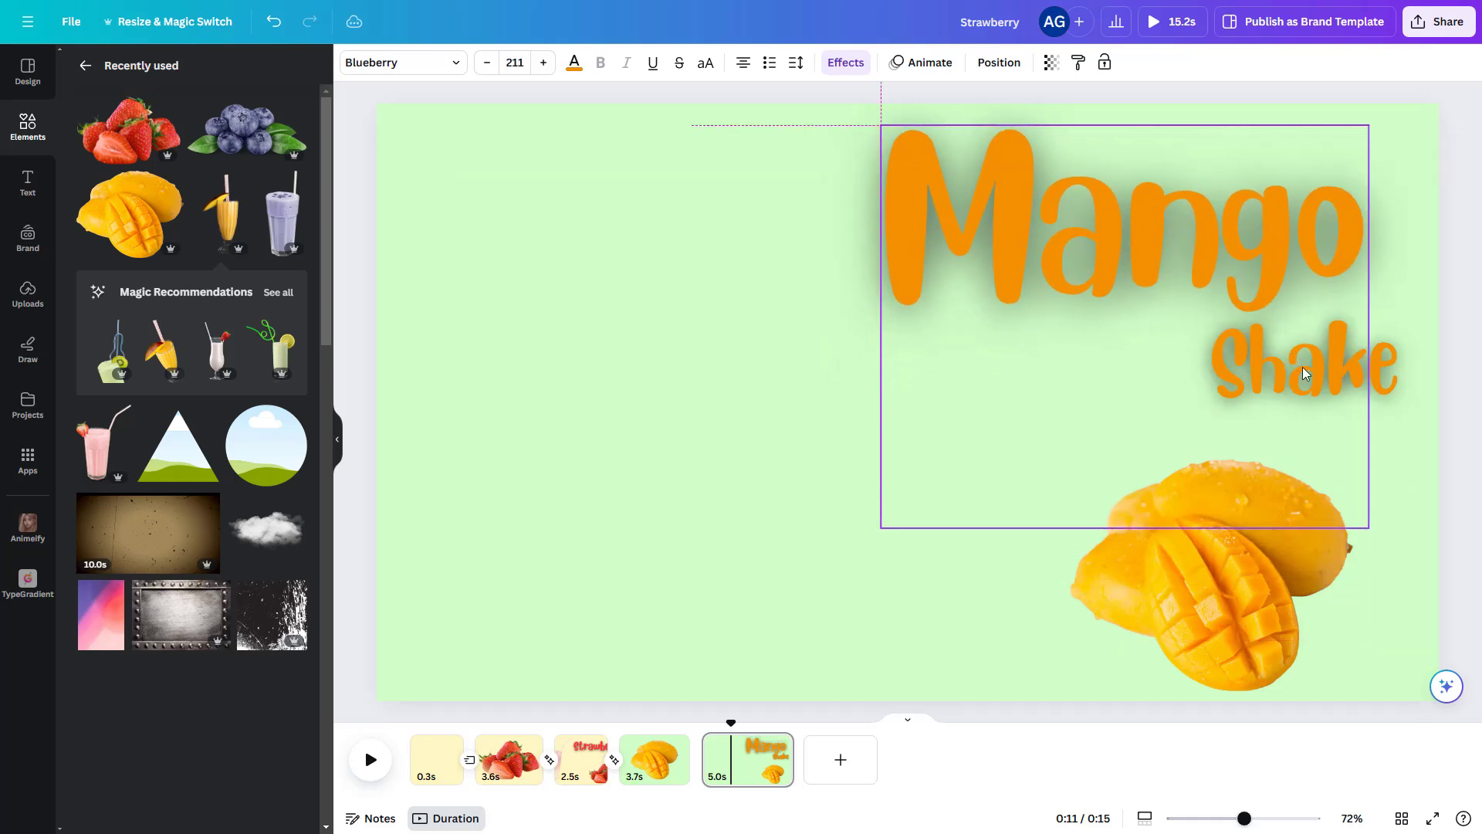
click(1391, 393)
drag(1391, 393, 1372, 424)
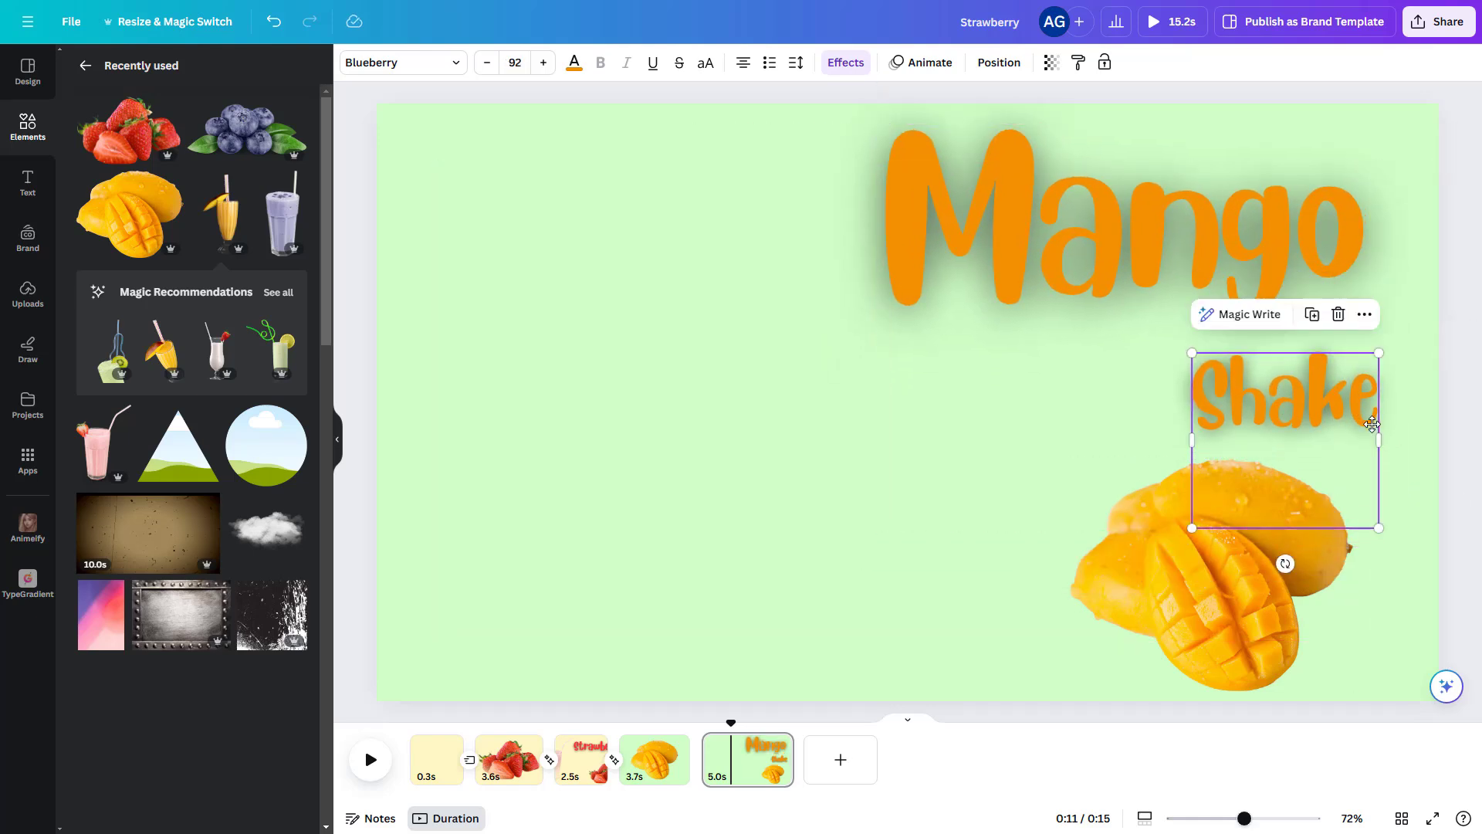
- Bring the mango shake glass onto the left half of the page and enlarge it to nearly full page height
drag(787, 116, 481, 664)
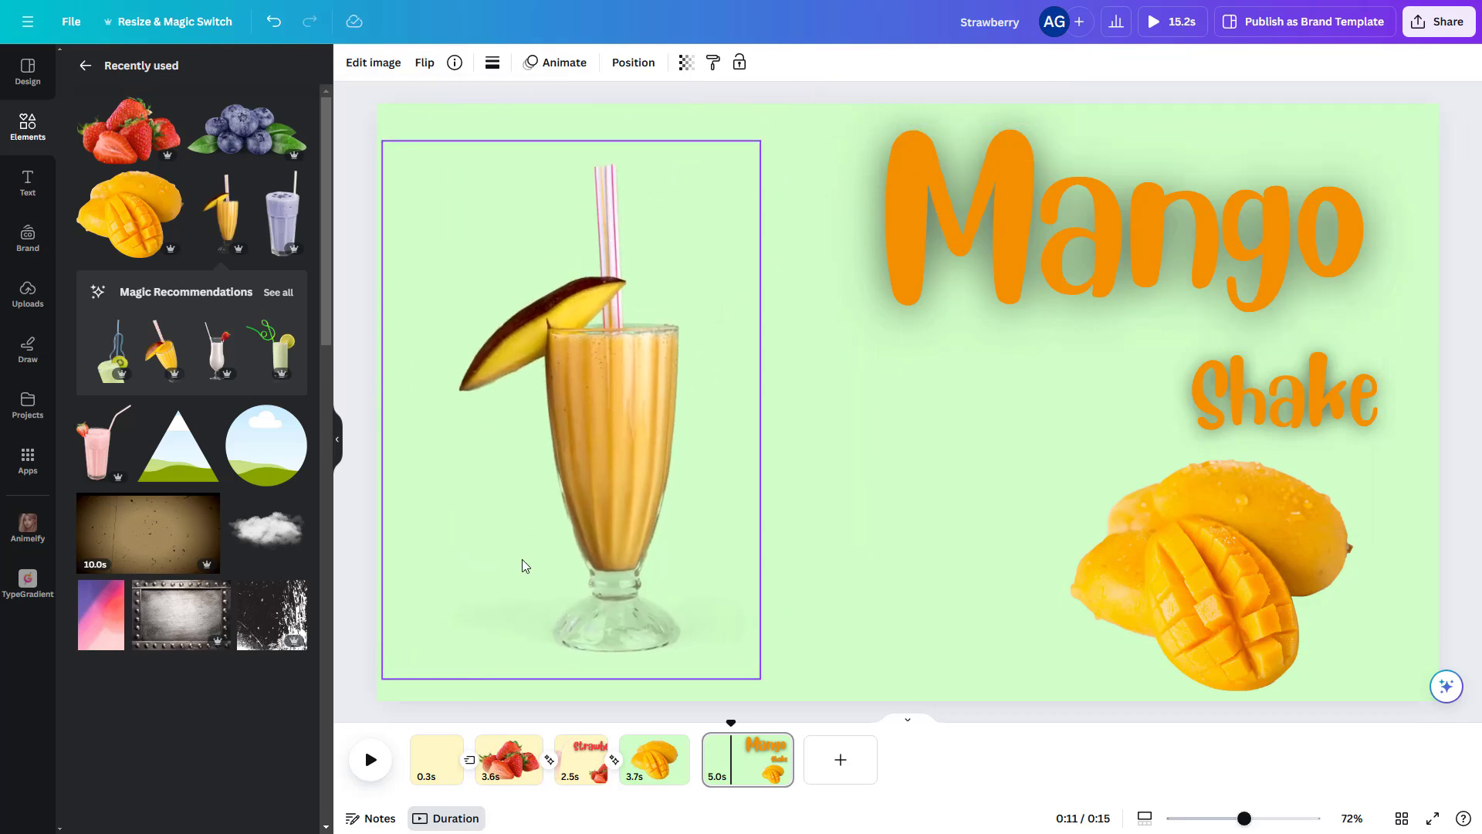
drag(761, 140, 829, 106)
drag(663, 371, 674, 375)
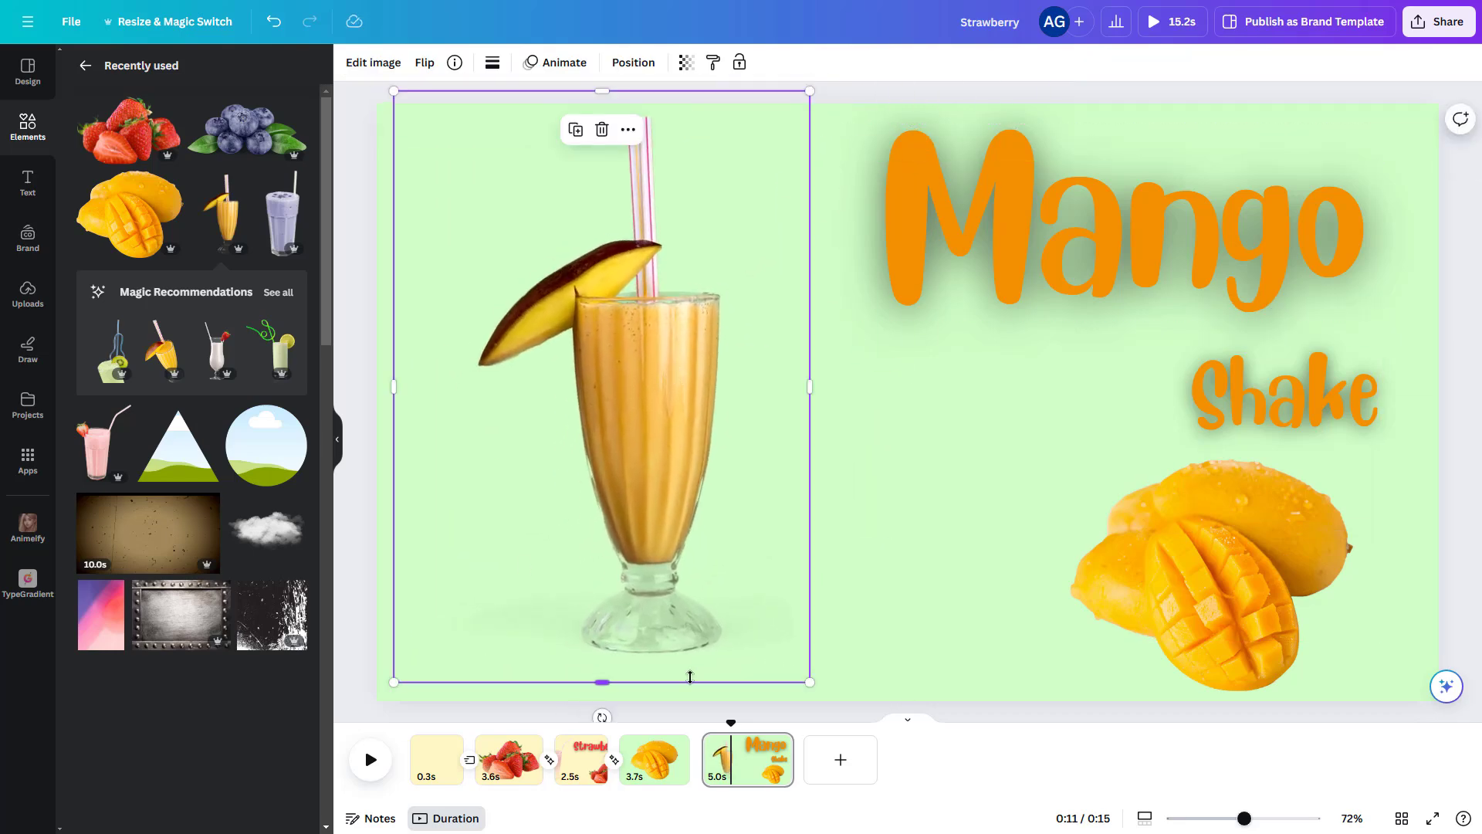
- Set a Flow transition between the strawberry shake and mango pages, and Match & Move between the two mango pages
click(614, 762)
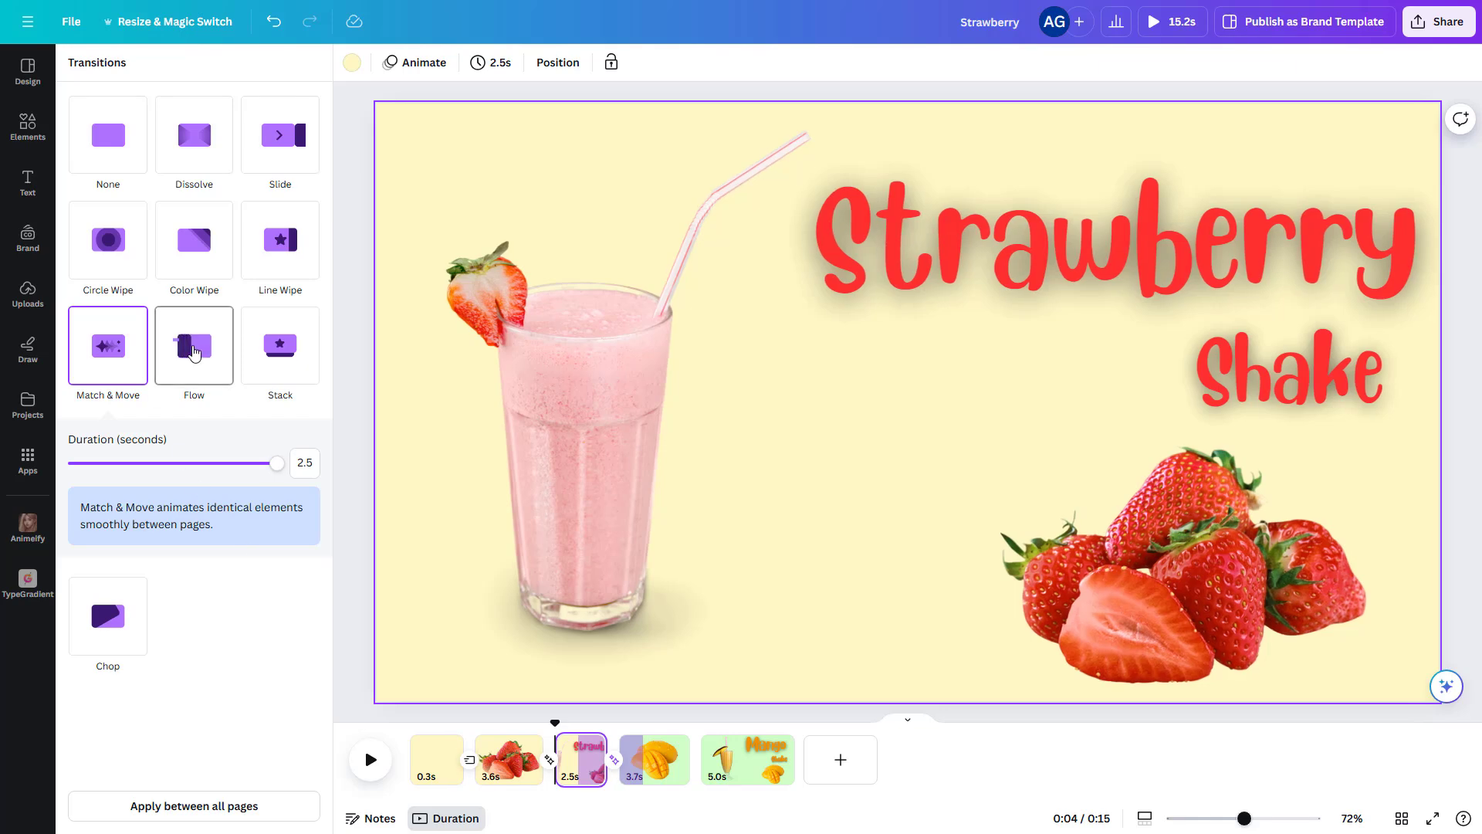
click(194, 352)
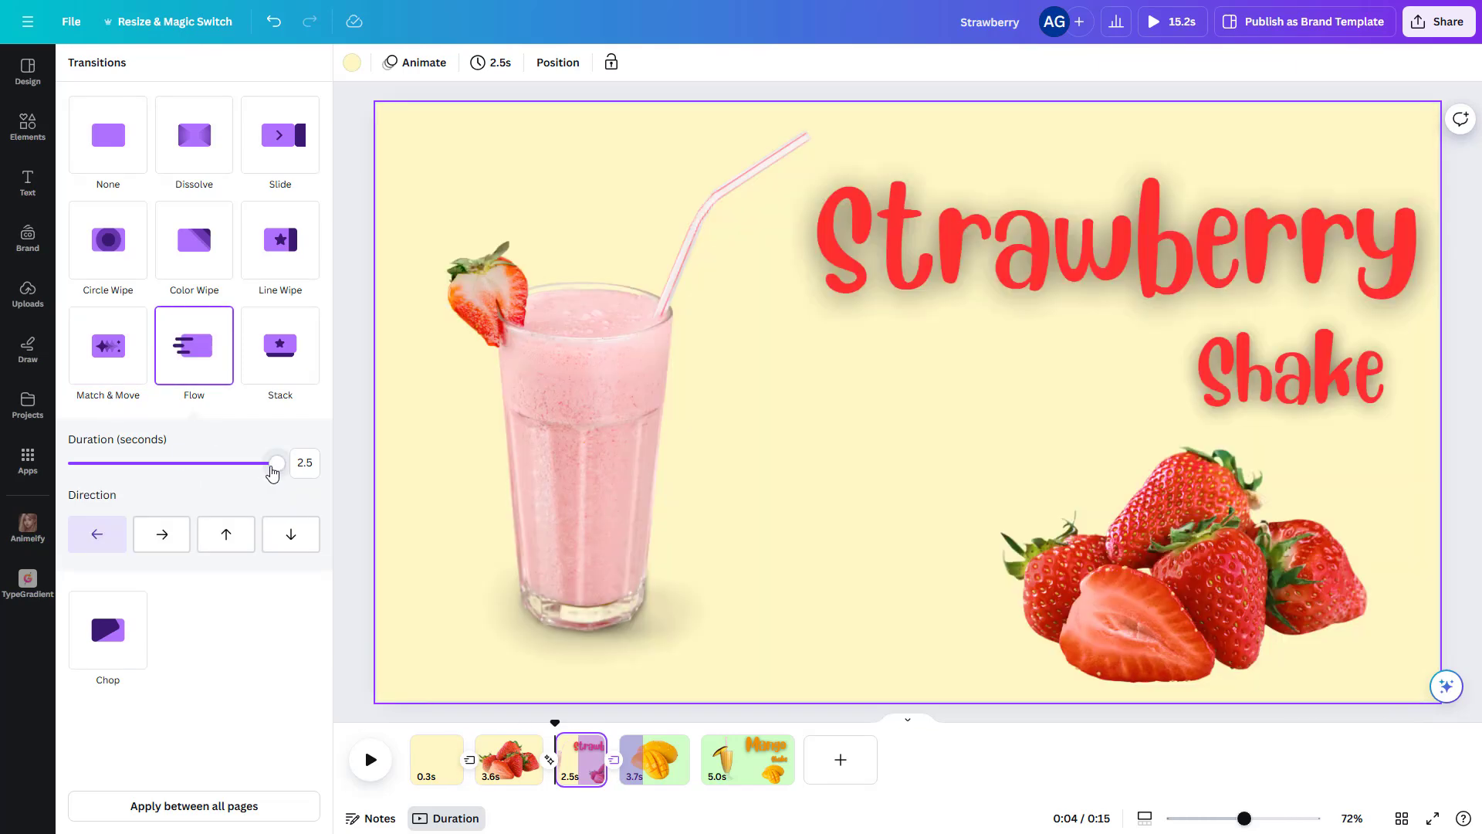
click(703, 772)
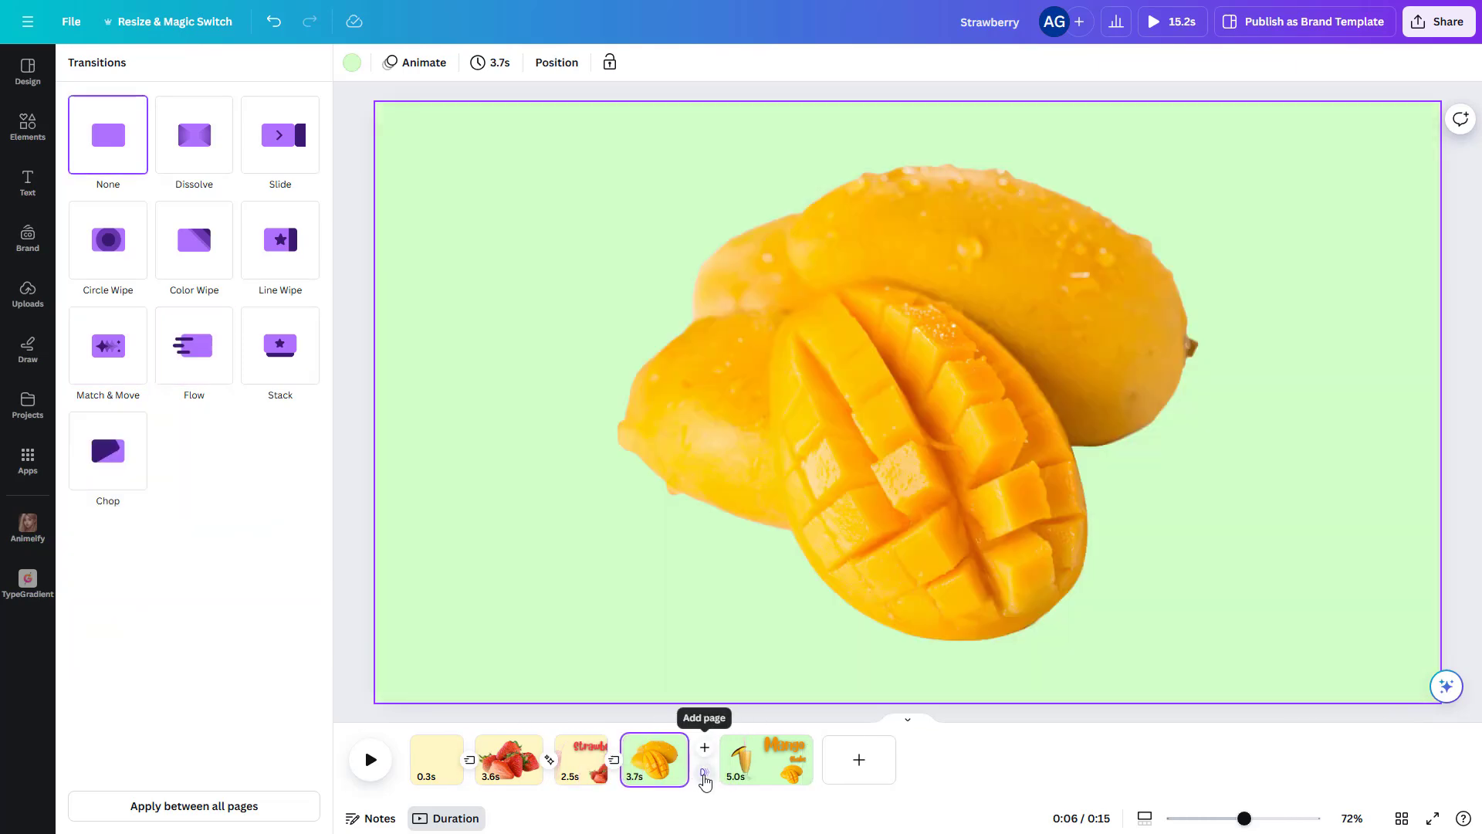
click(109, 351)
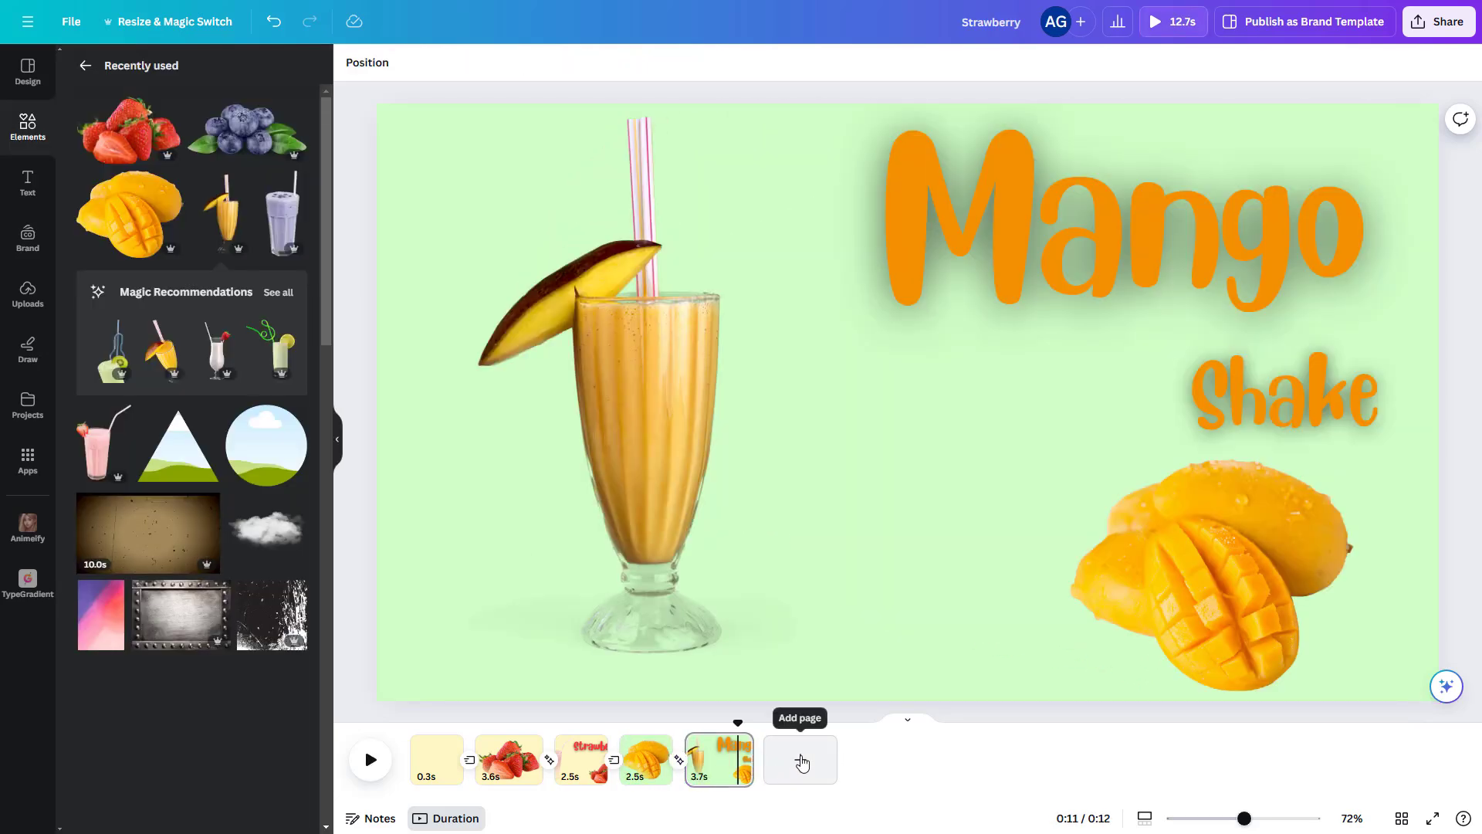
- Add a page after the mango shake page and fill its background with light pink from the strawberry shake's photo colors
click(803, 764)
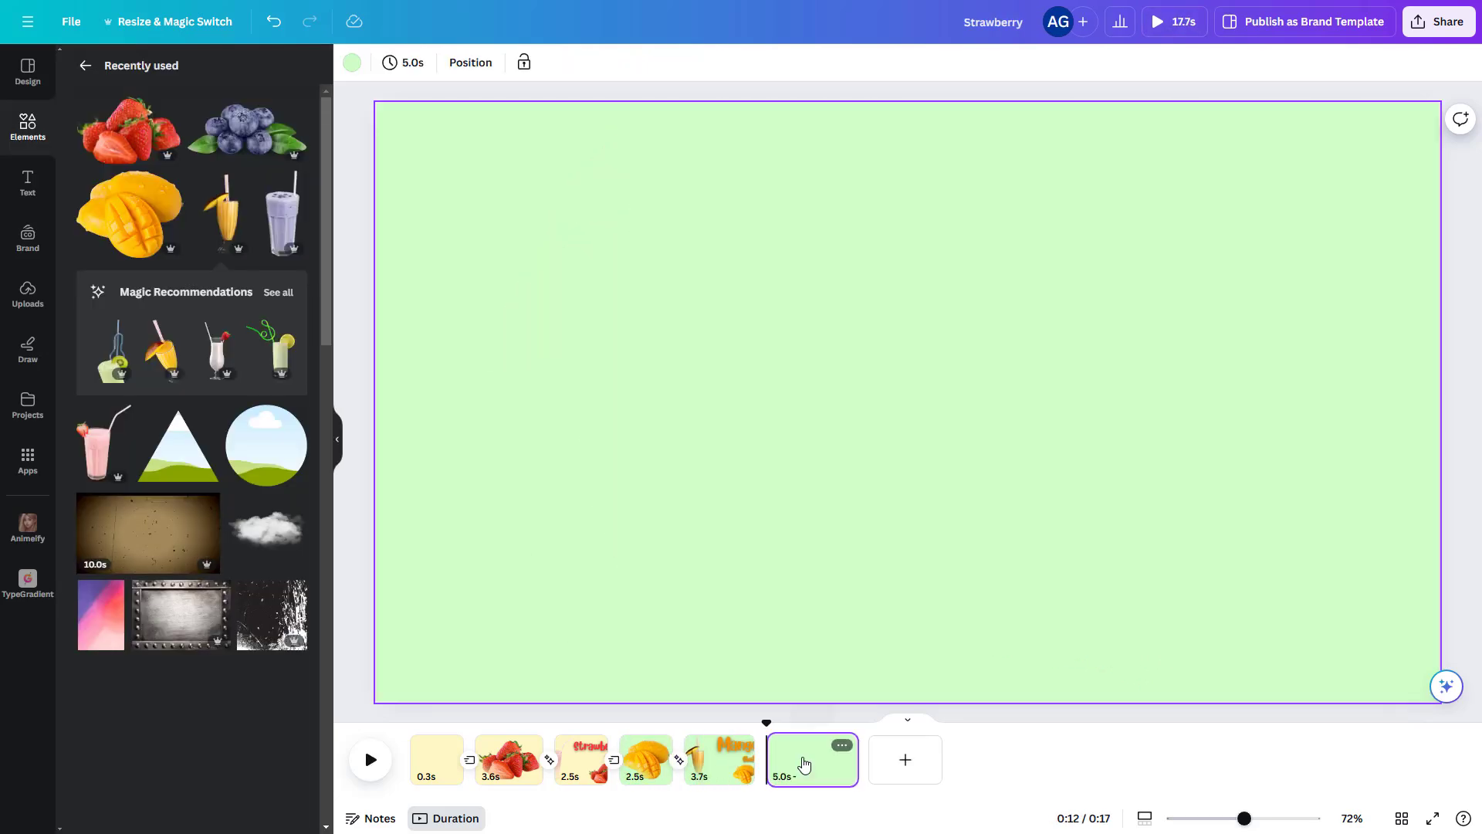
click(350, 68)
click(126, 482)
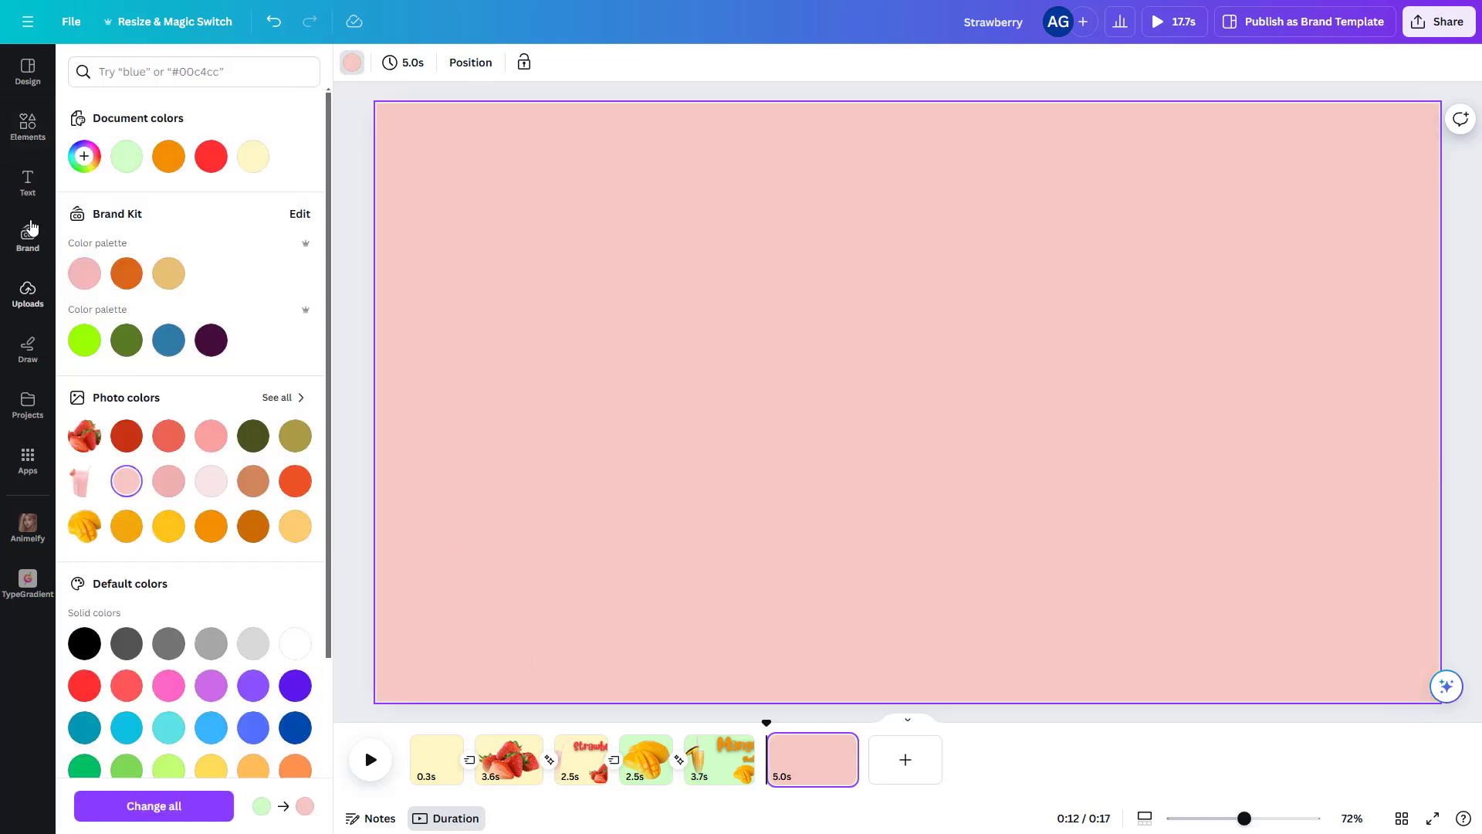
- Place the recently used blueberries photo on the pink page and park the blueberry shake glass above the page's upper edge
click(28, 128)
click(291, 149)
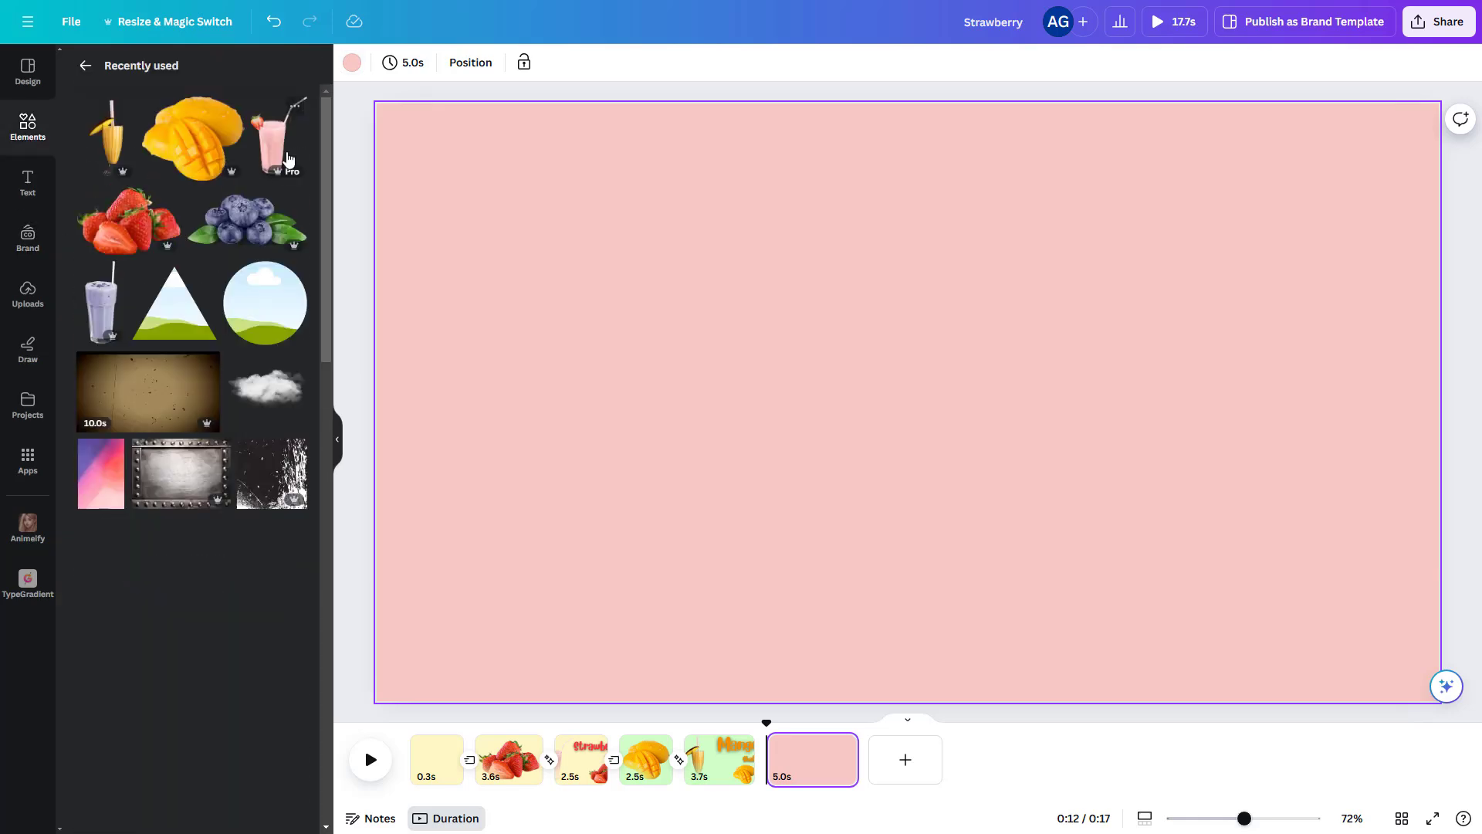
click(247, 224)
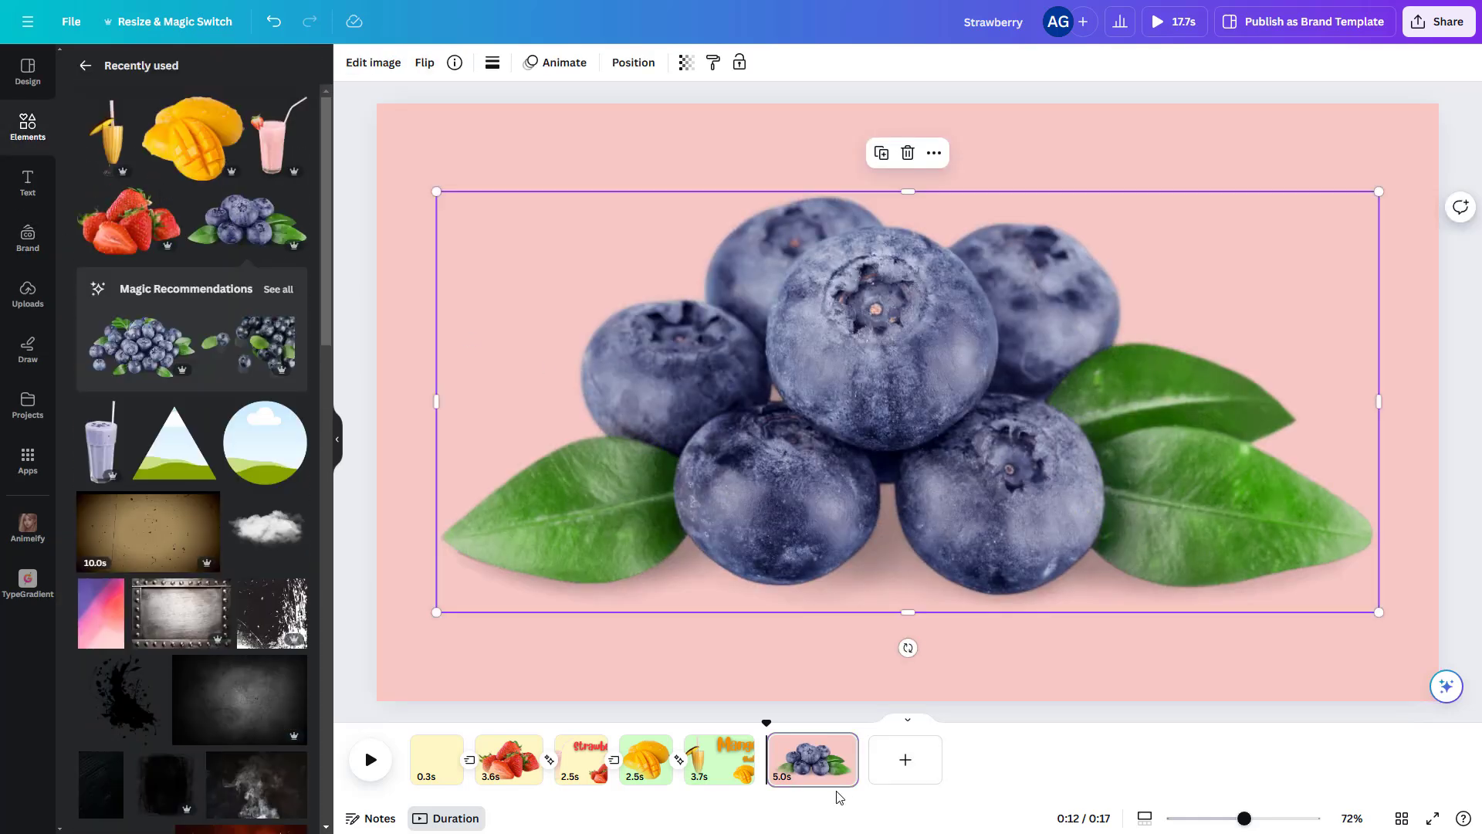
click(100, 442)
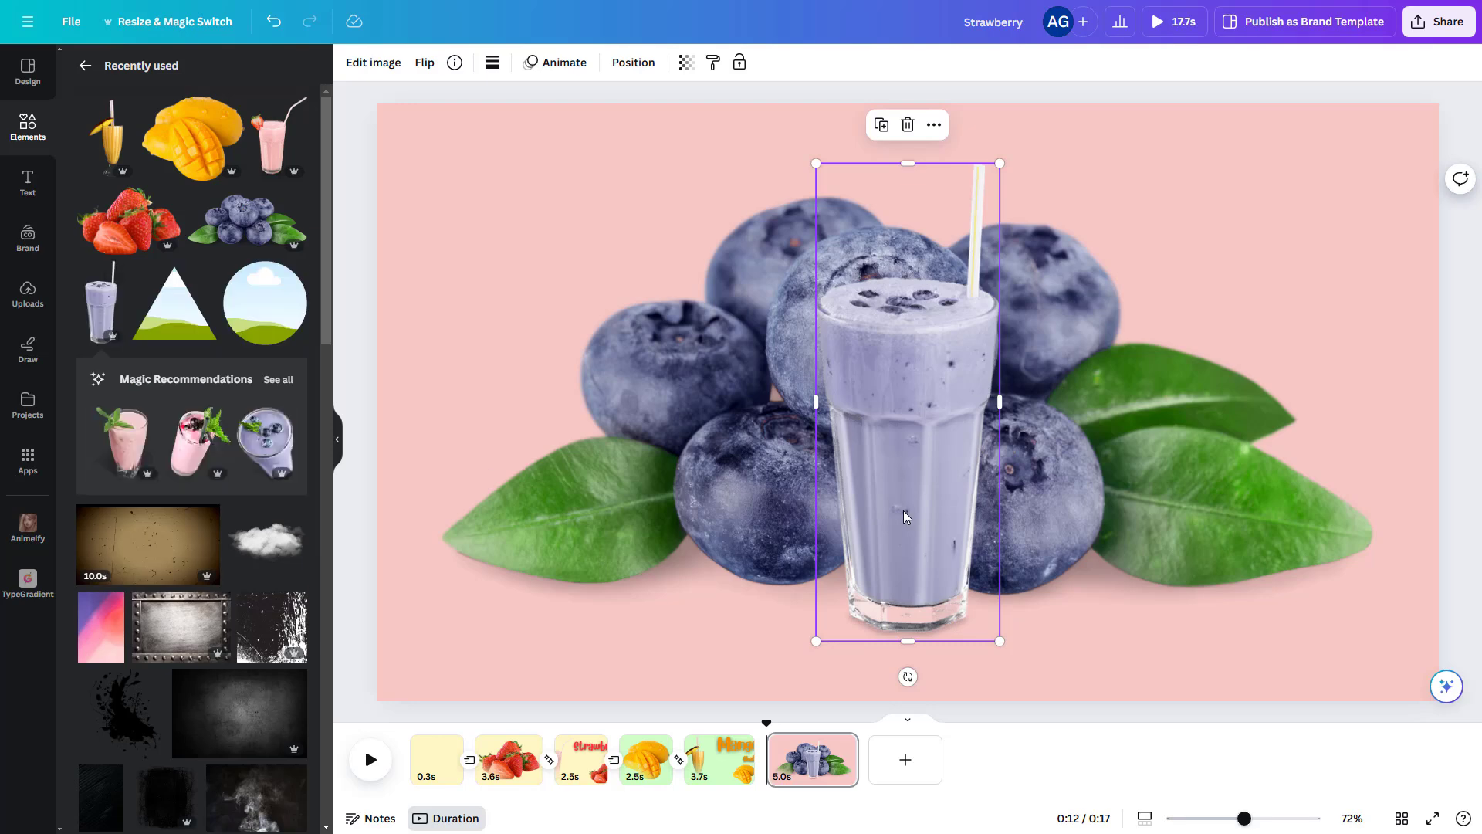
drag(903, 511, 878, 49)
- Paste the Mango and Shake headings onto the blueberries page and change the Mango text to "Blueberry"
click(1043, 168)
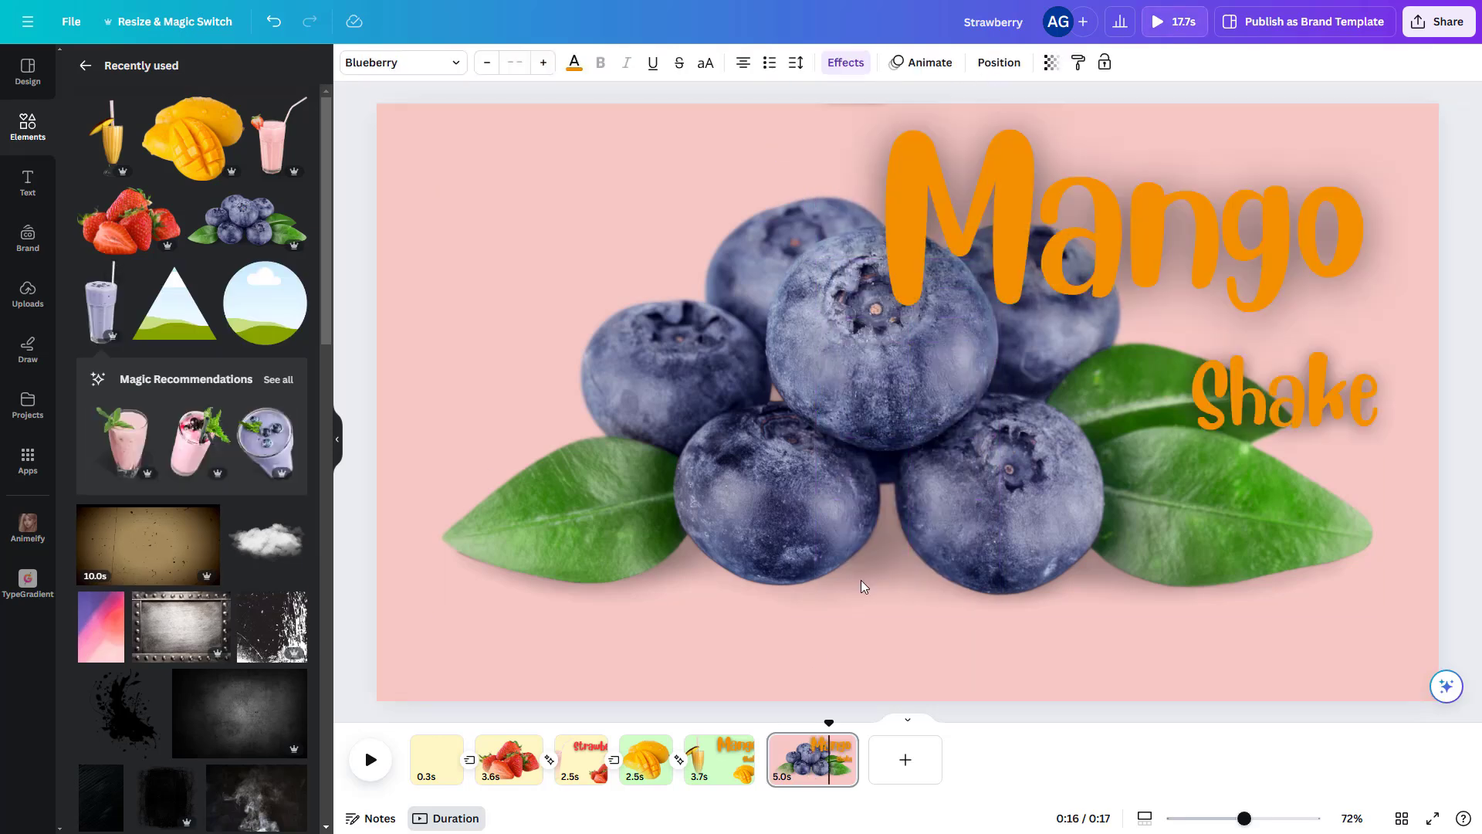
click(1133, 263)
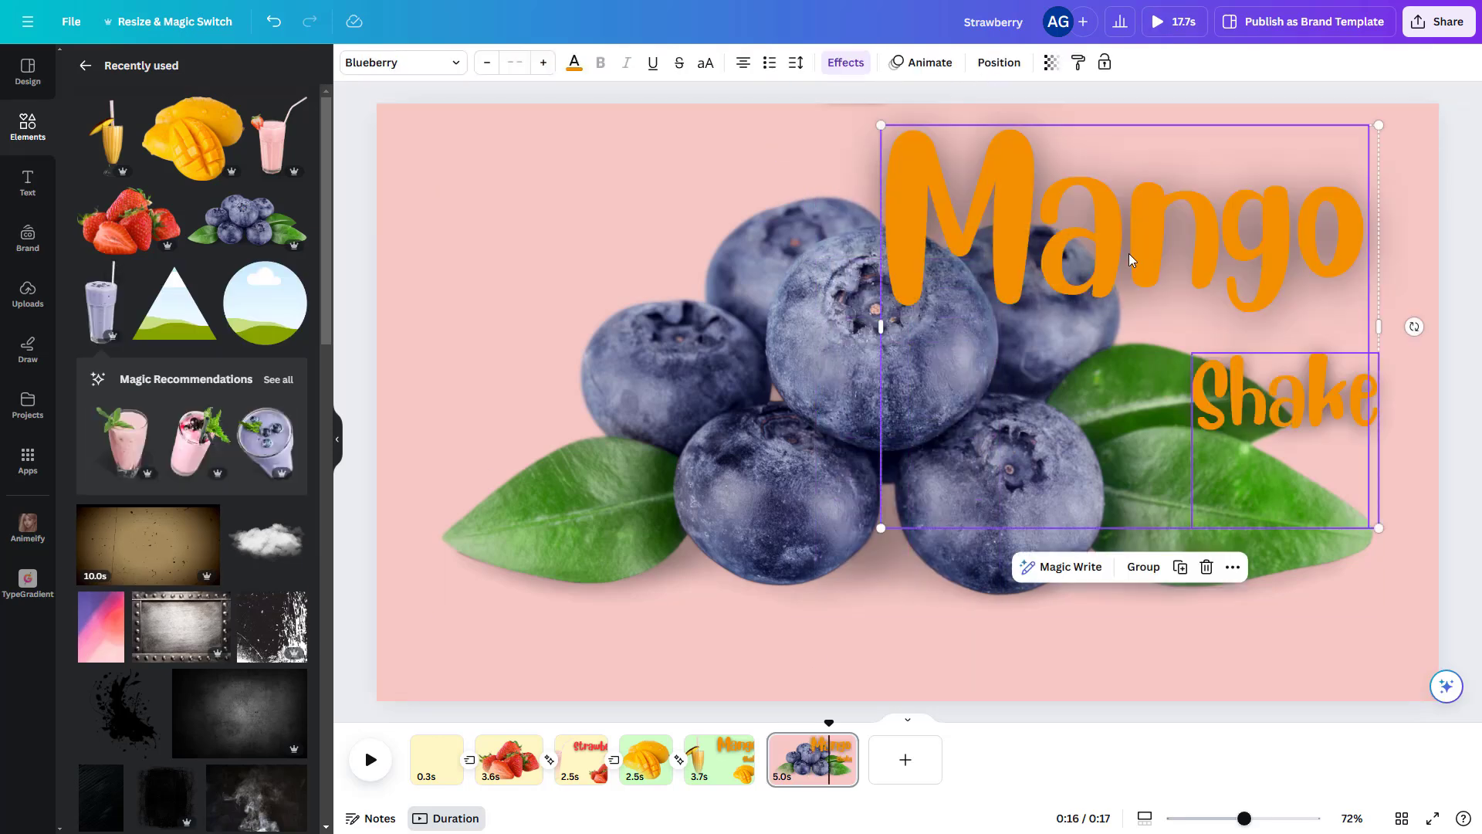
double_click(1289, 214)
text(B)
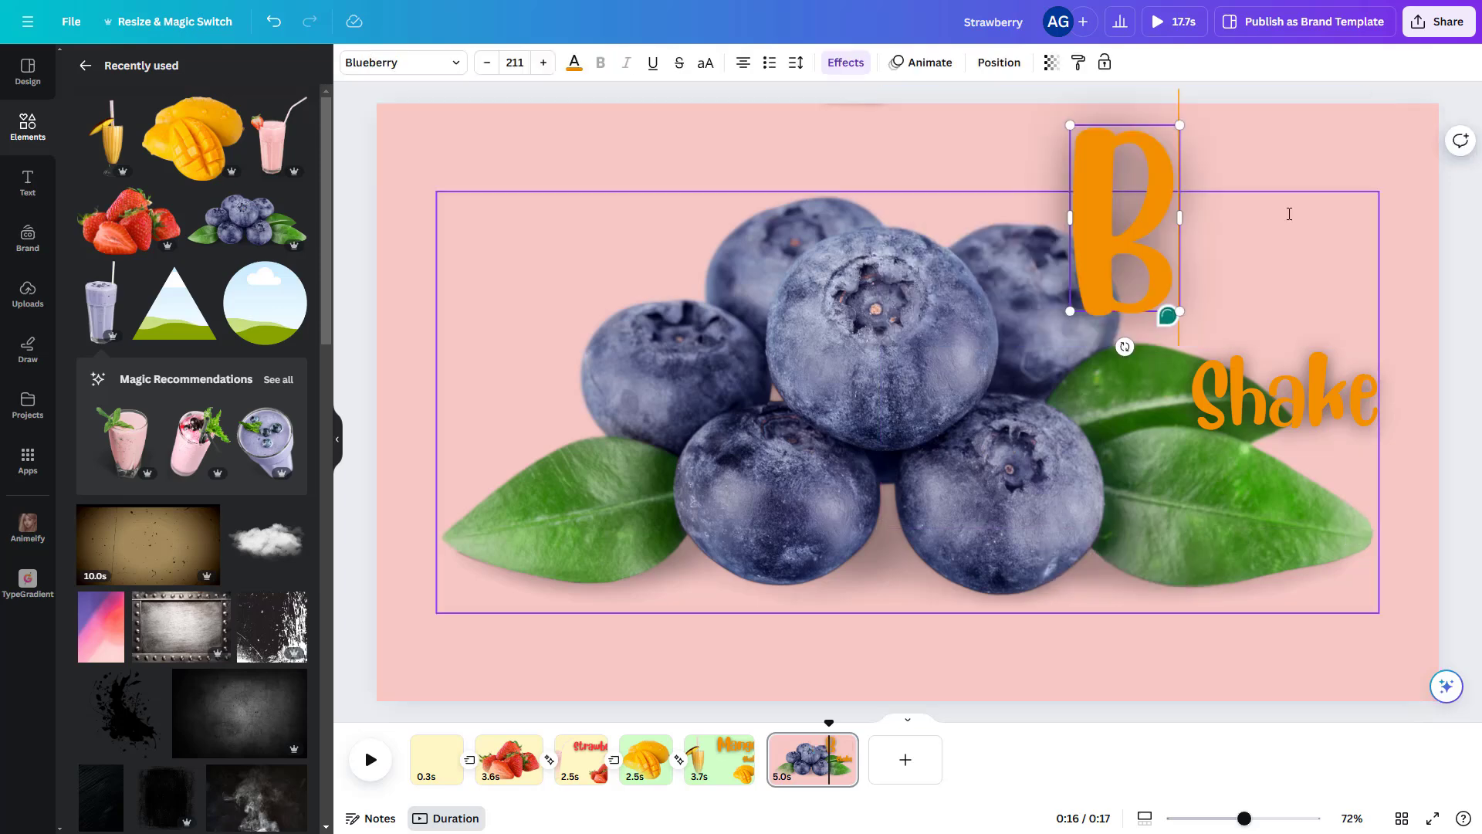
text(lueberry)
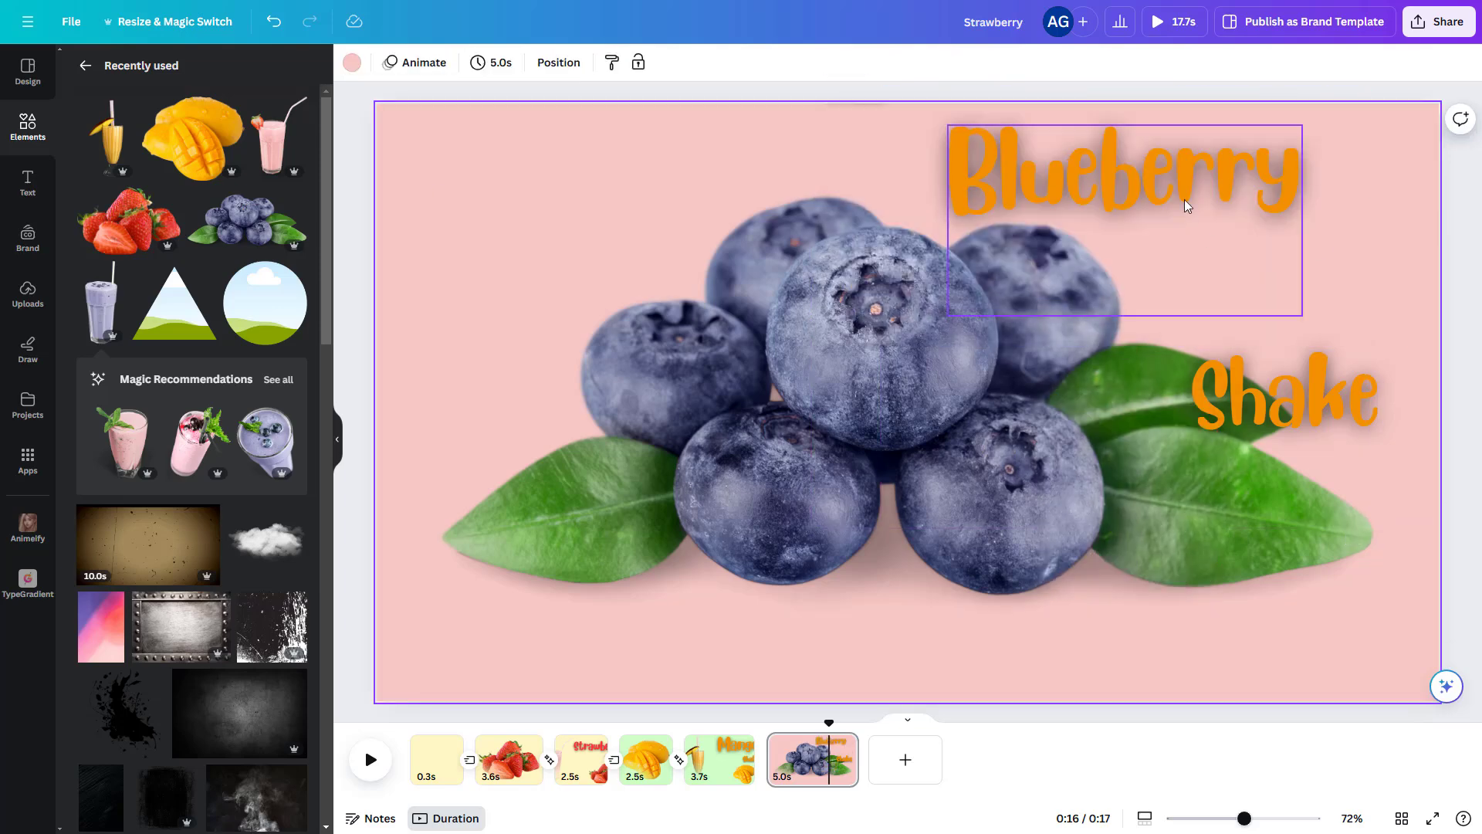
- Move the Blueberry and Shake headings off the blueberries page, above its upper edge
drag(1185, 204, 968, 41)
drag(1301, 373, 887, 25)
click(836, 756)
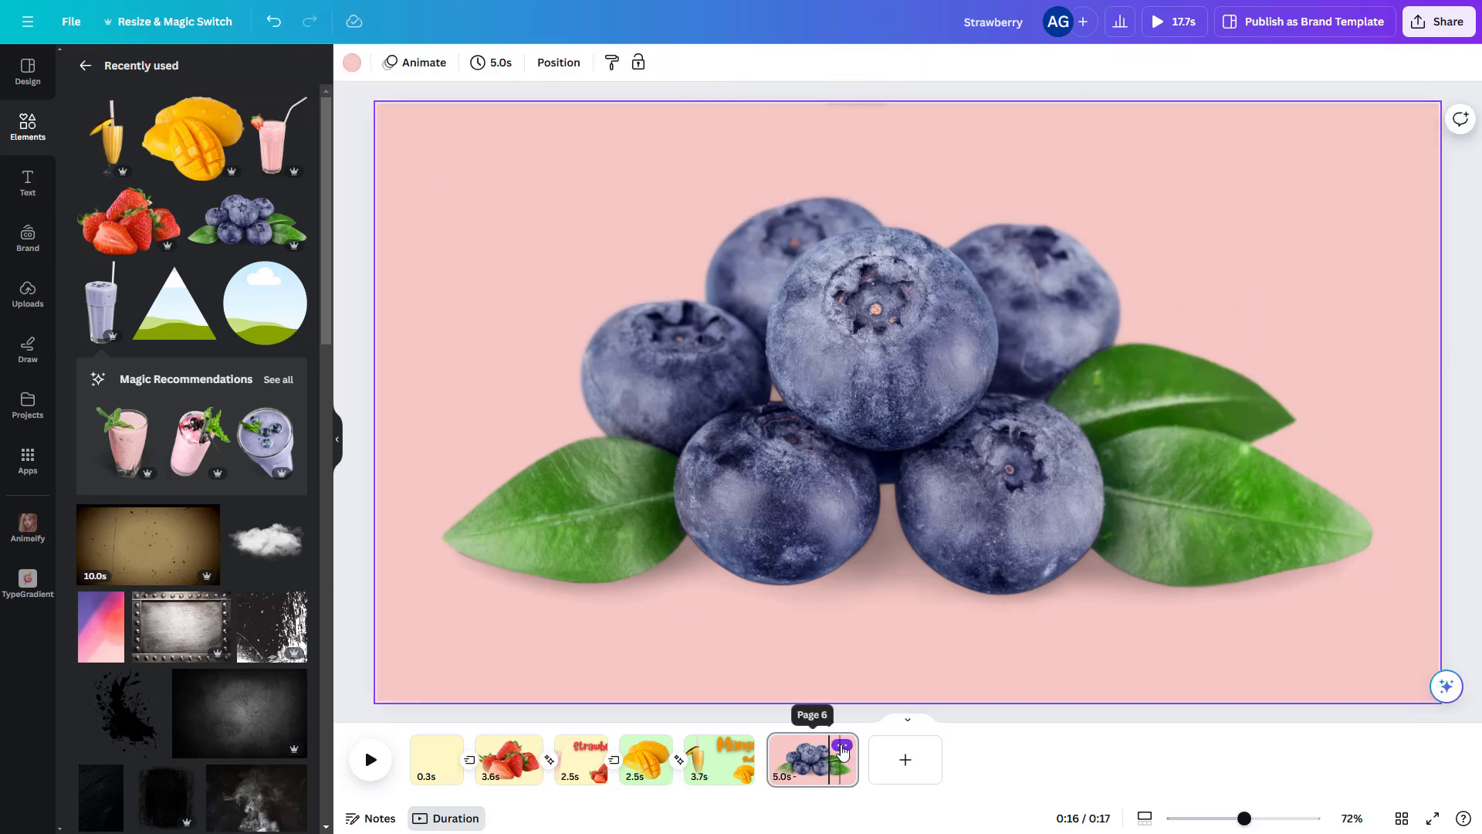
- Duplicate the blueberries page and shrink the blueberries photo into the lower-right corner of the copy
click(842, 747)
click(909, 463)
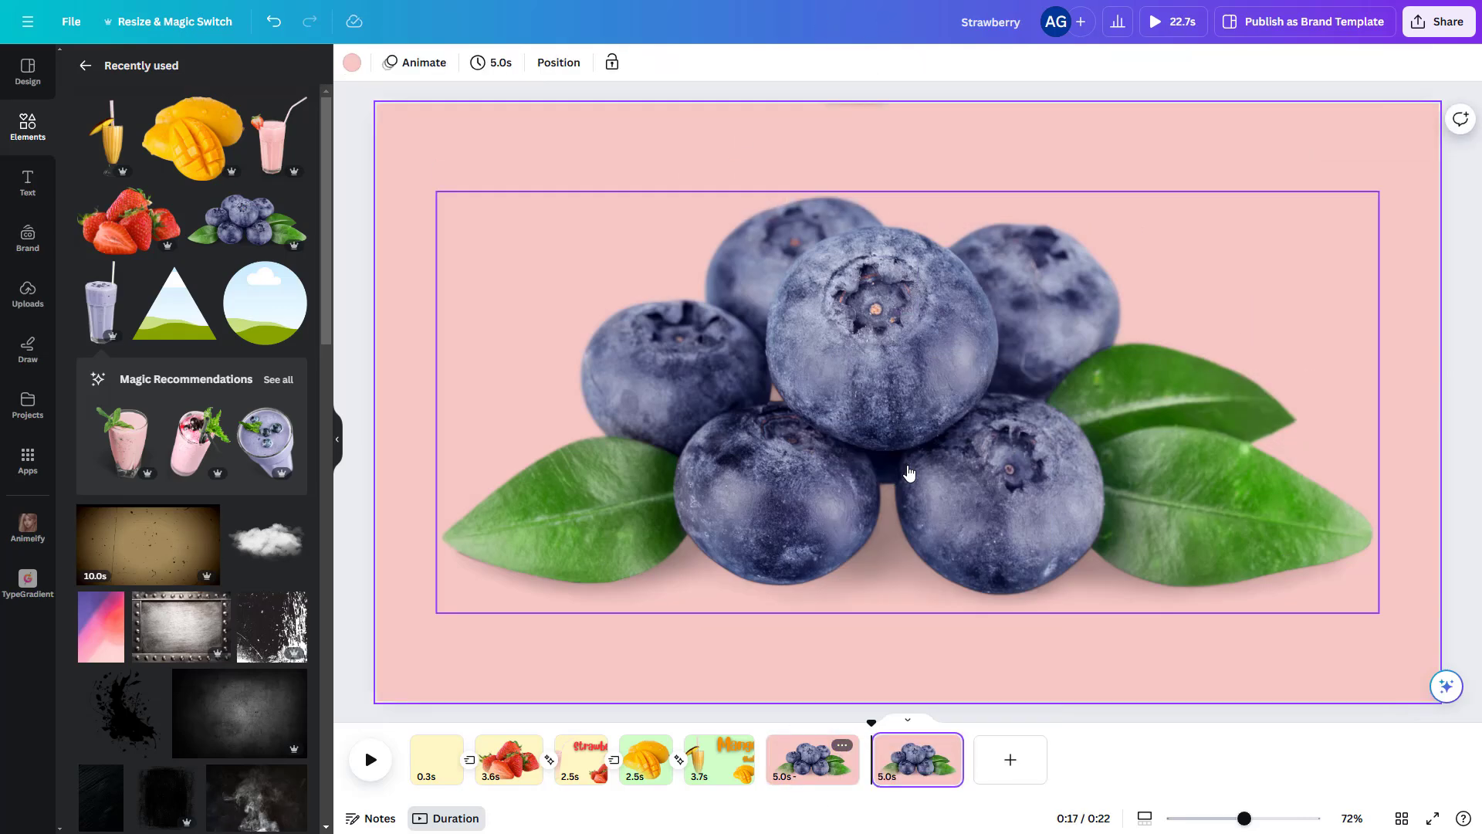
drag(889, 336, 956, 426)
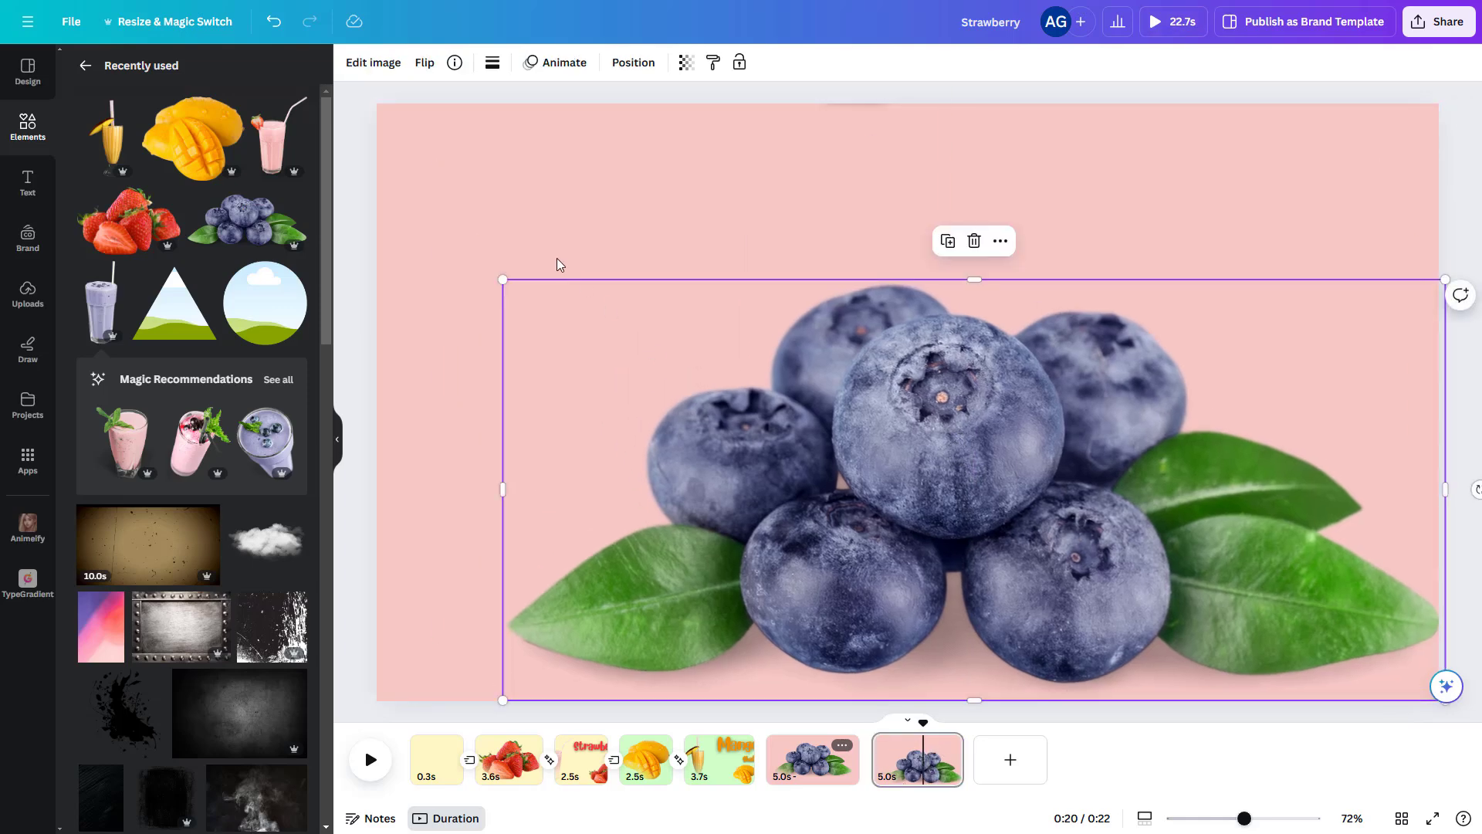
drag(503, 281, 1147, 565)
- Bring the Shake and Blueberry headings onto the duplicated page, enlarging Blueberry to size 172 at the upper right above Shake
text(Shake)
drag(1109, 239, 1318, 433)
drag(882, 136, 1073, 334)
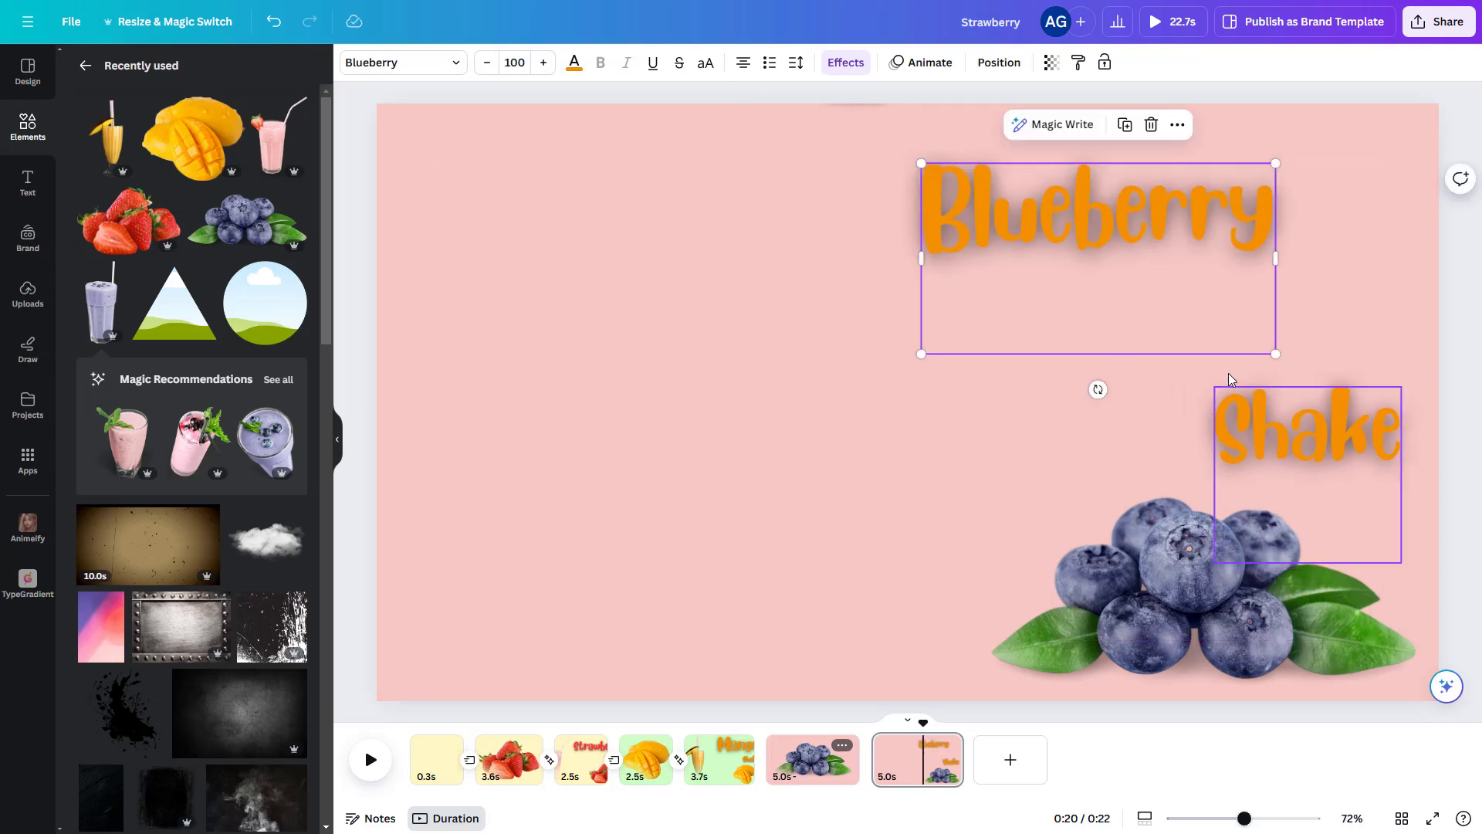
drag(1275, 354, 1429, 436)
drag(920, 437, 799, 441)
drag(1034, 273, 1009, 278)
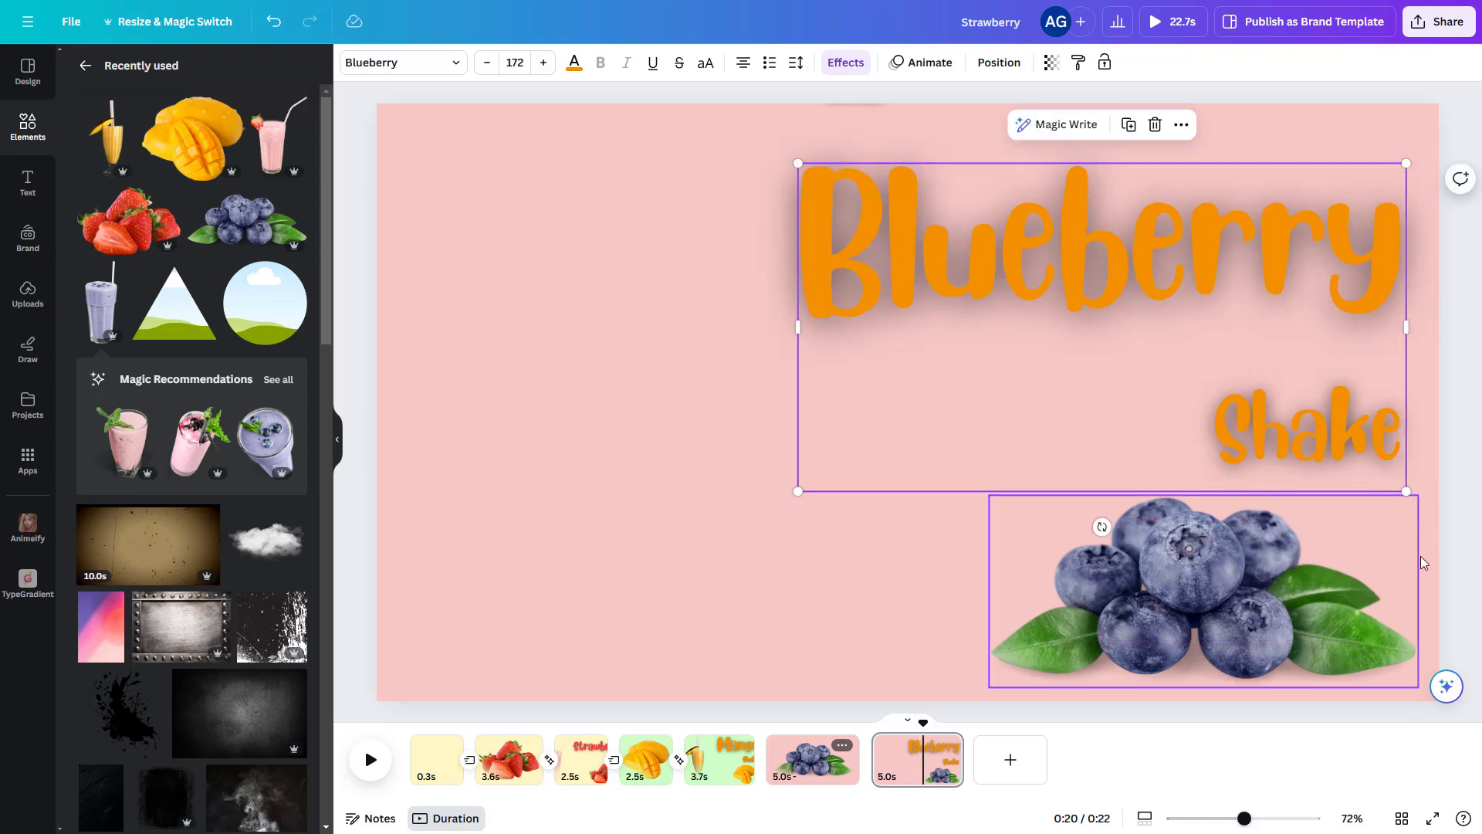
- Recolor the Blueberry and Shake headings together with the dark blue default color
click(1347, 442)
shift+click(1124, 276)
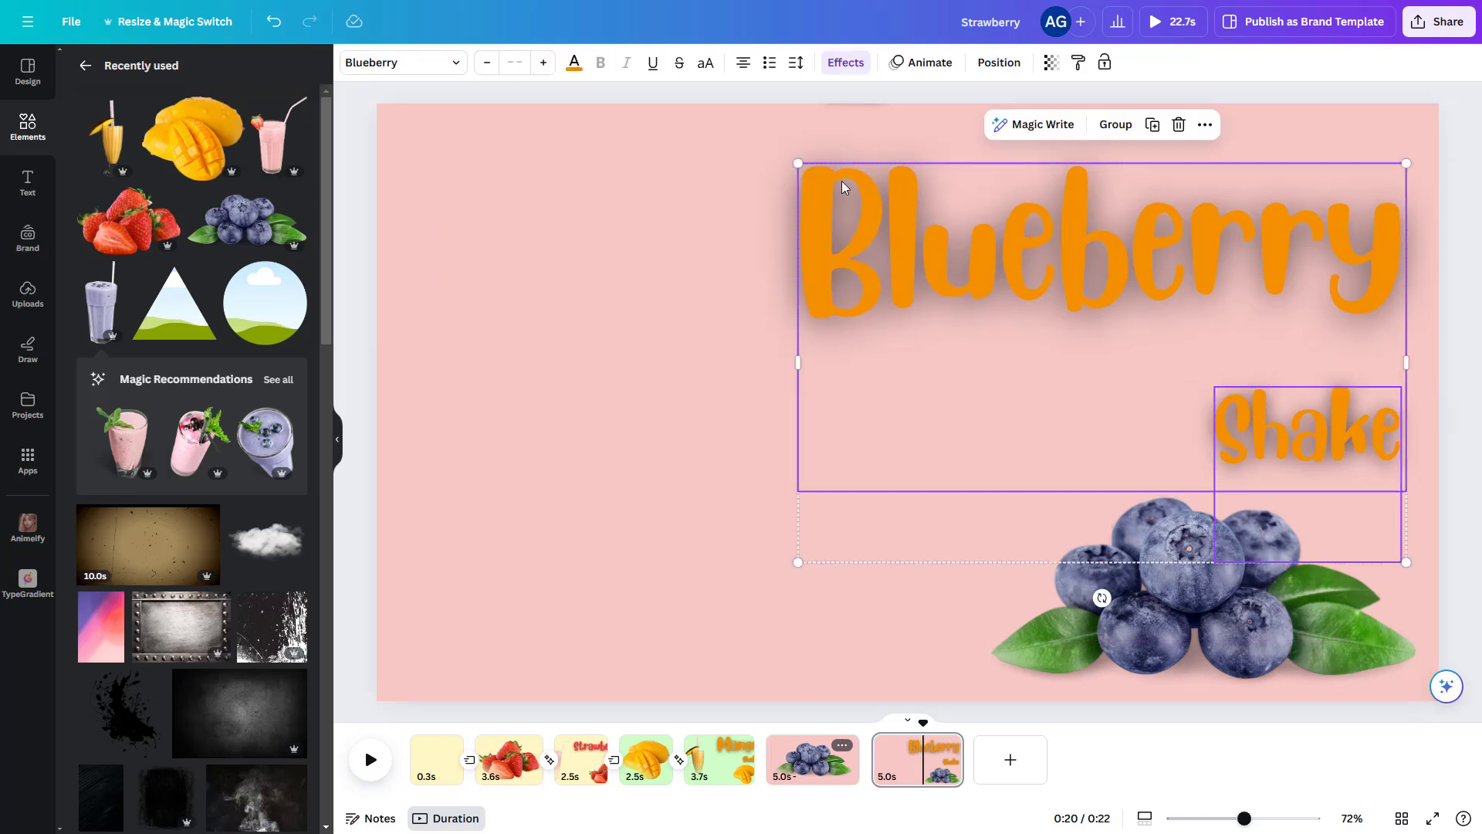
click(580, 71)
click(294, 683)
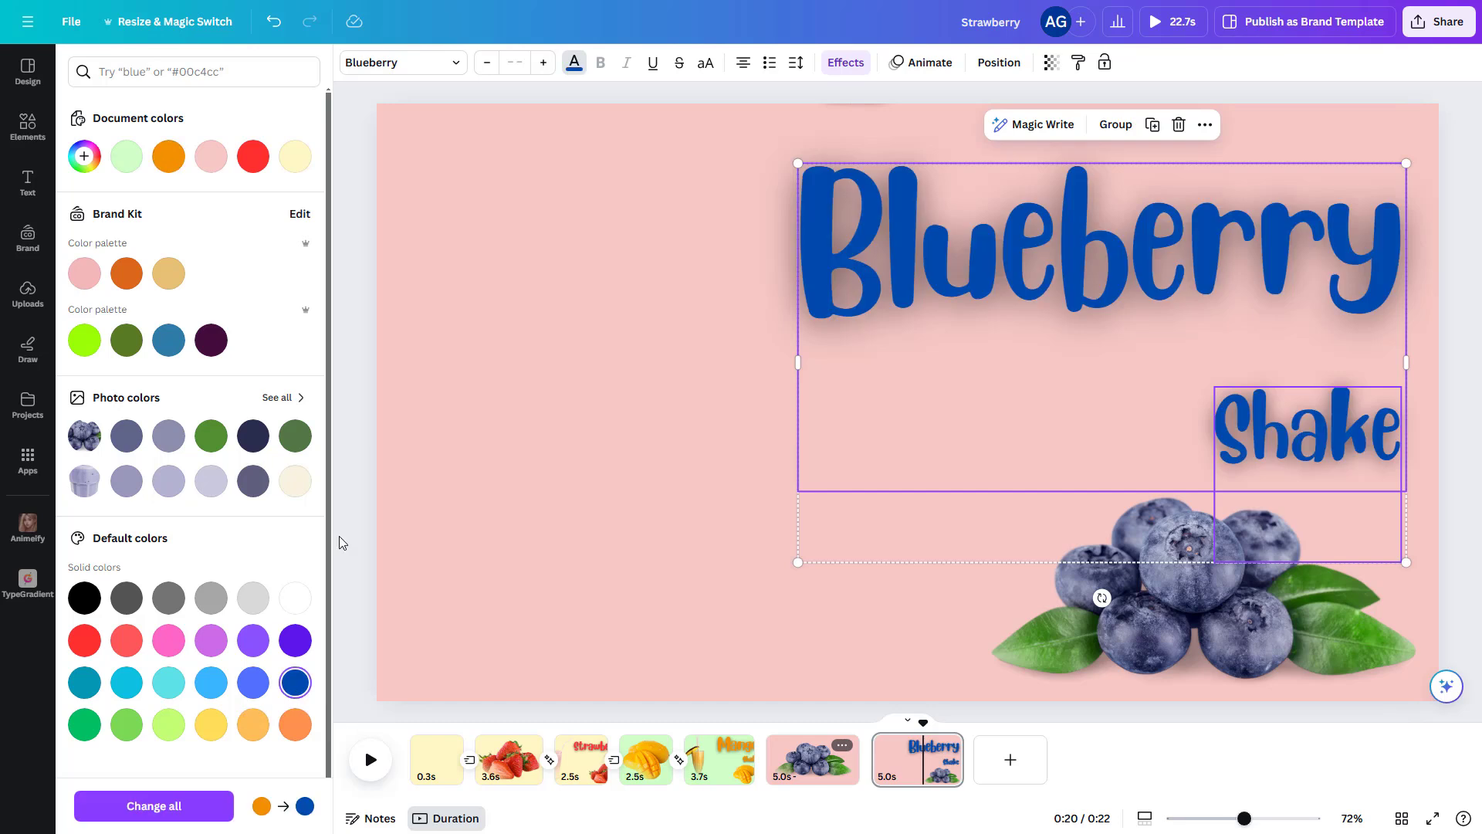
click(692, 224)
- Bring the blueberry shake glass onto the left half of the page and enlarge it to nearly full page height
drag(815, 108, 474, 672)
drag(610, 193, 639, 120)
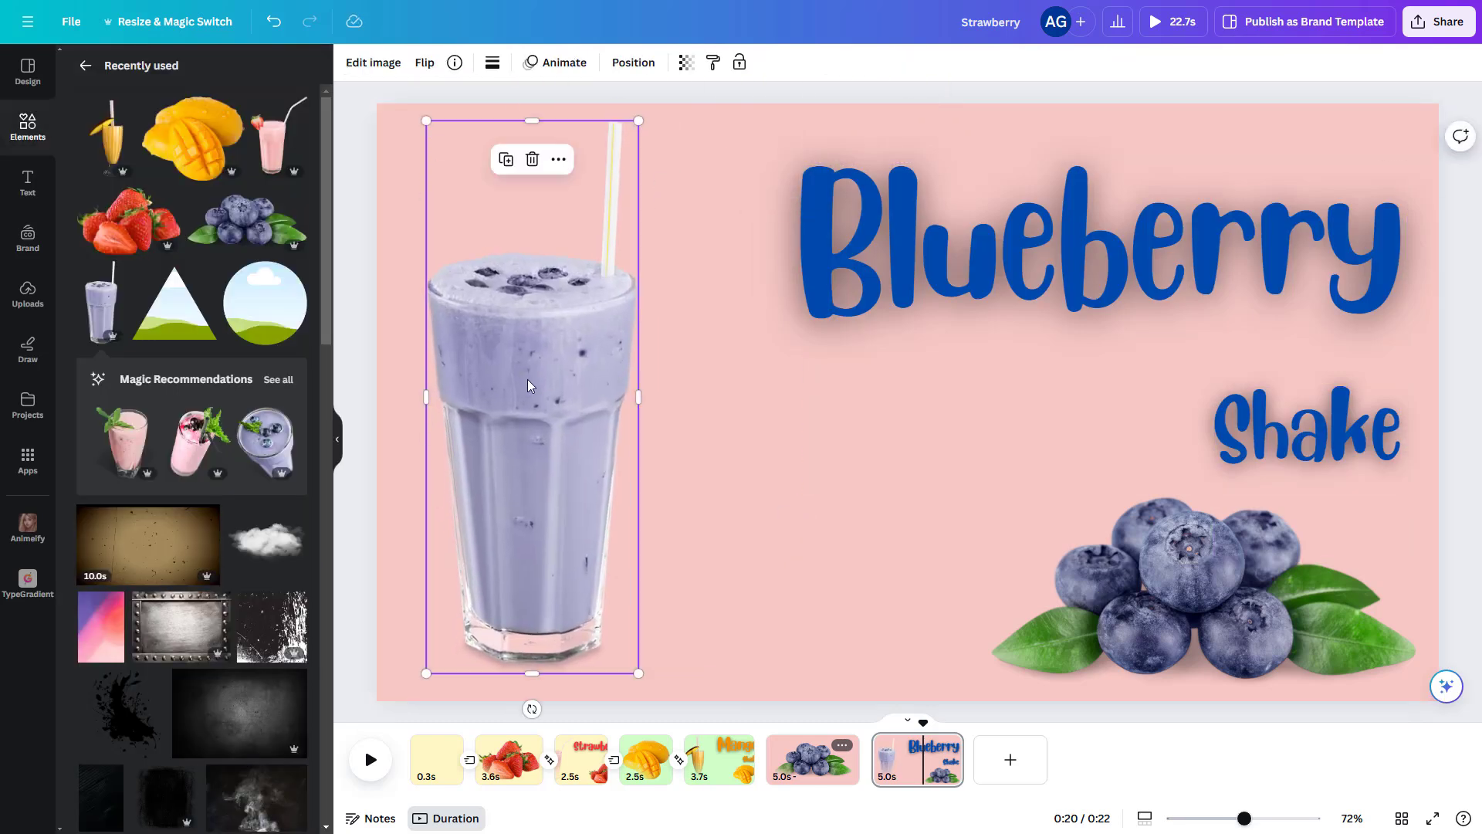
drag(524, 377, 579, 374)
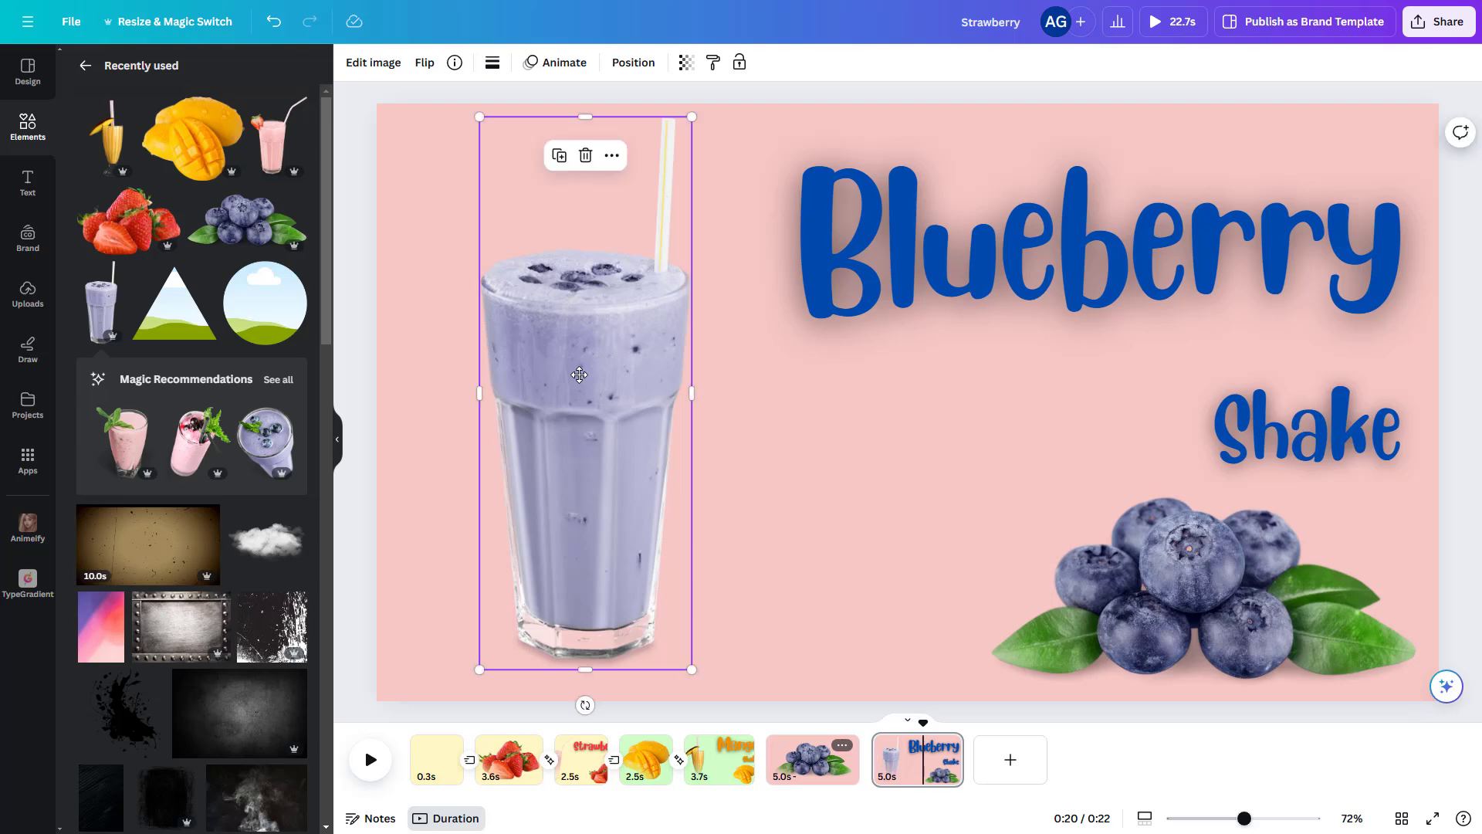
- Add a Flow transition lasting 2.5 seconds between the mango shake page and the full-size blueberries page
click(764, 782)
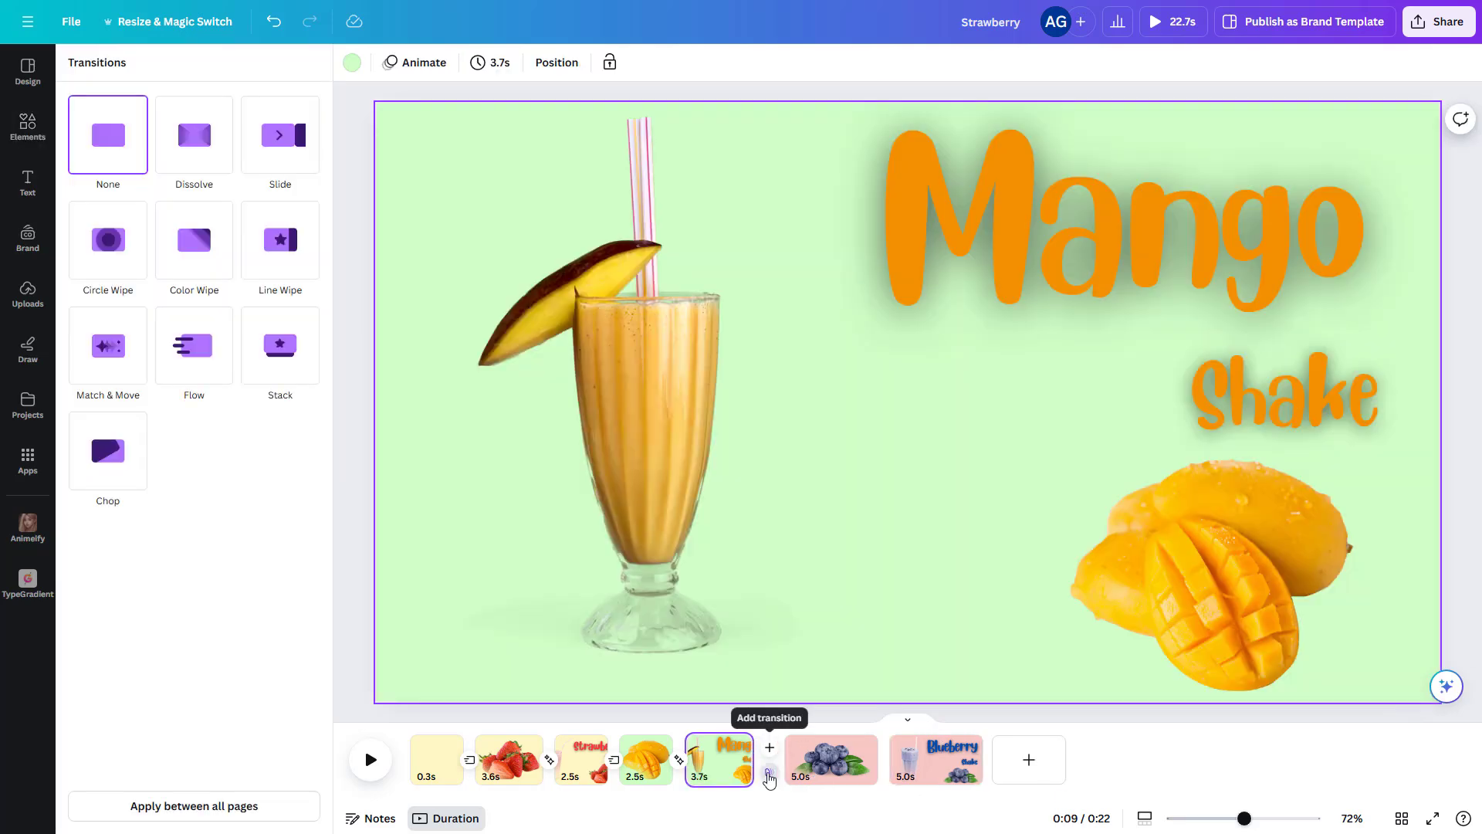
click(194, 345)
drag(189, 464, 286, 479)
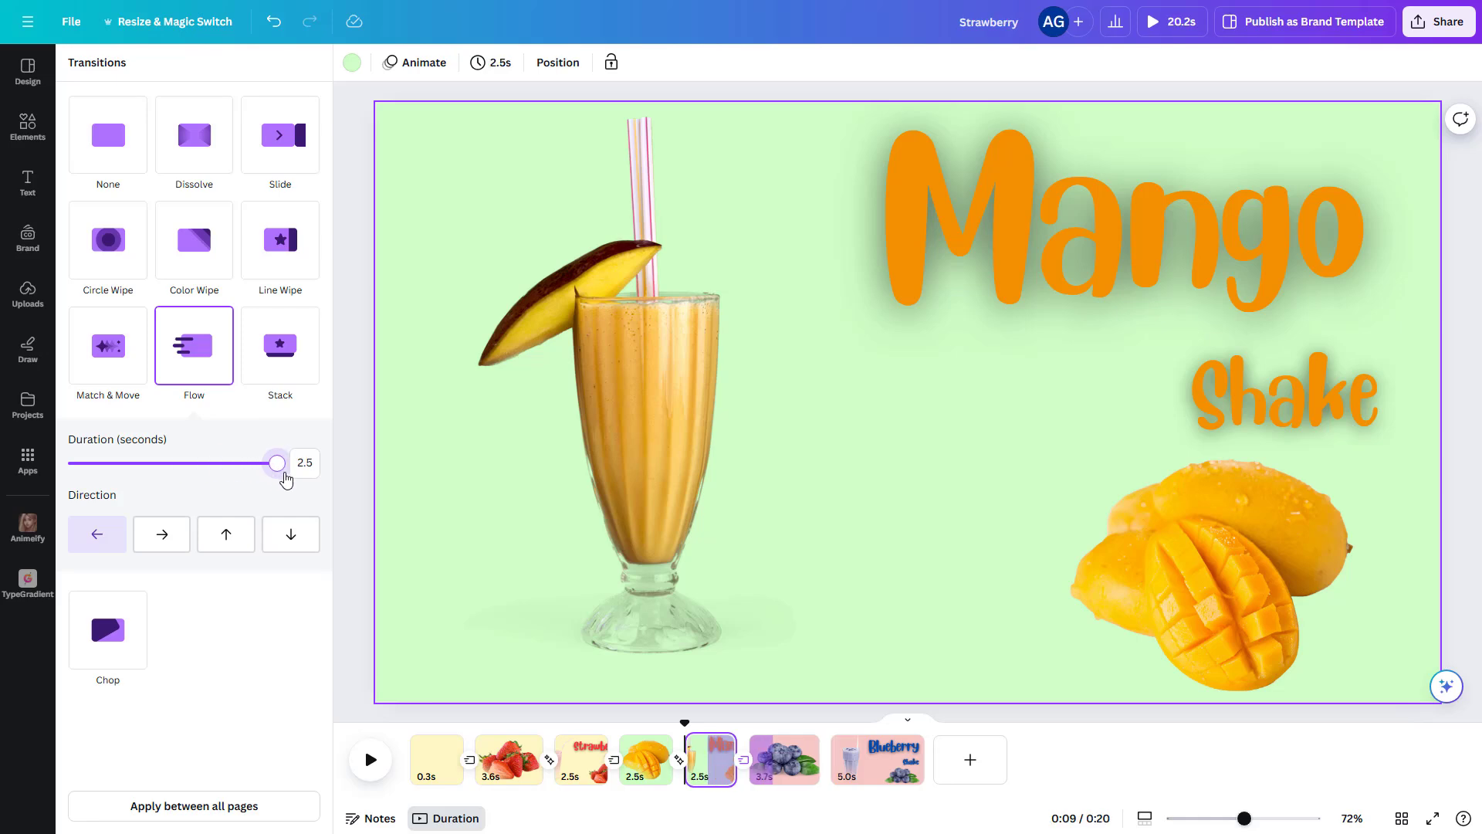
- Add a 2.5-second Match & Move transition between the blueberries page and the blueberry shake page
click(827, 764)
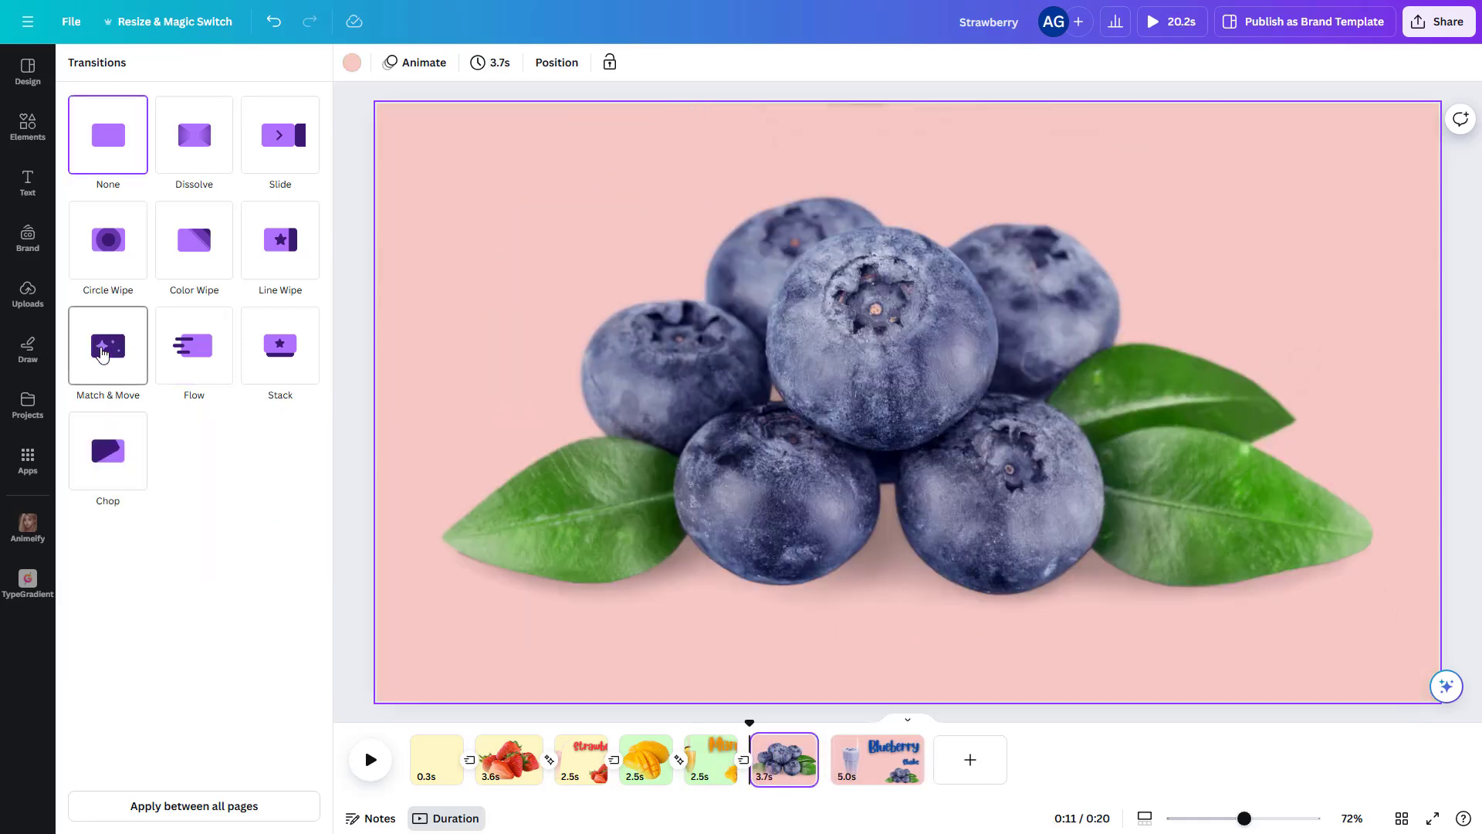
click(103, 354)
drag(268, 473, 283, 475)
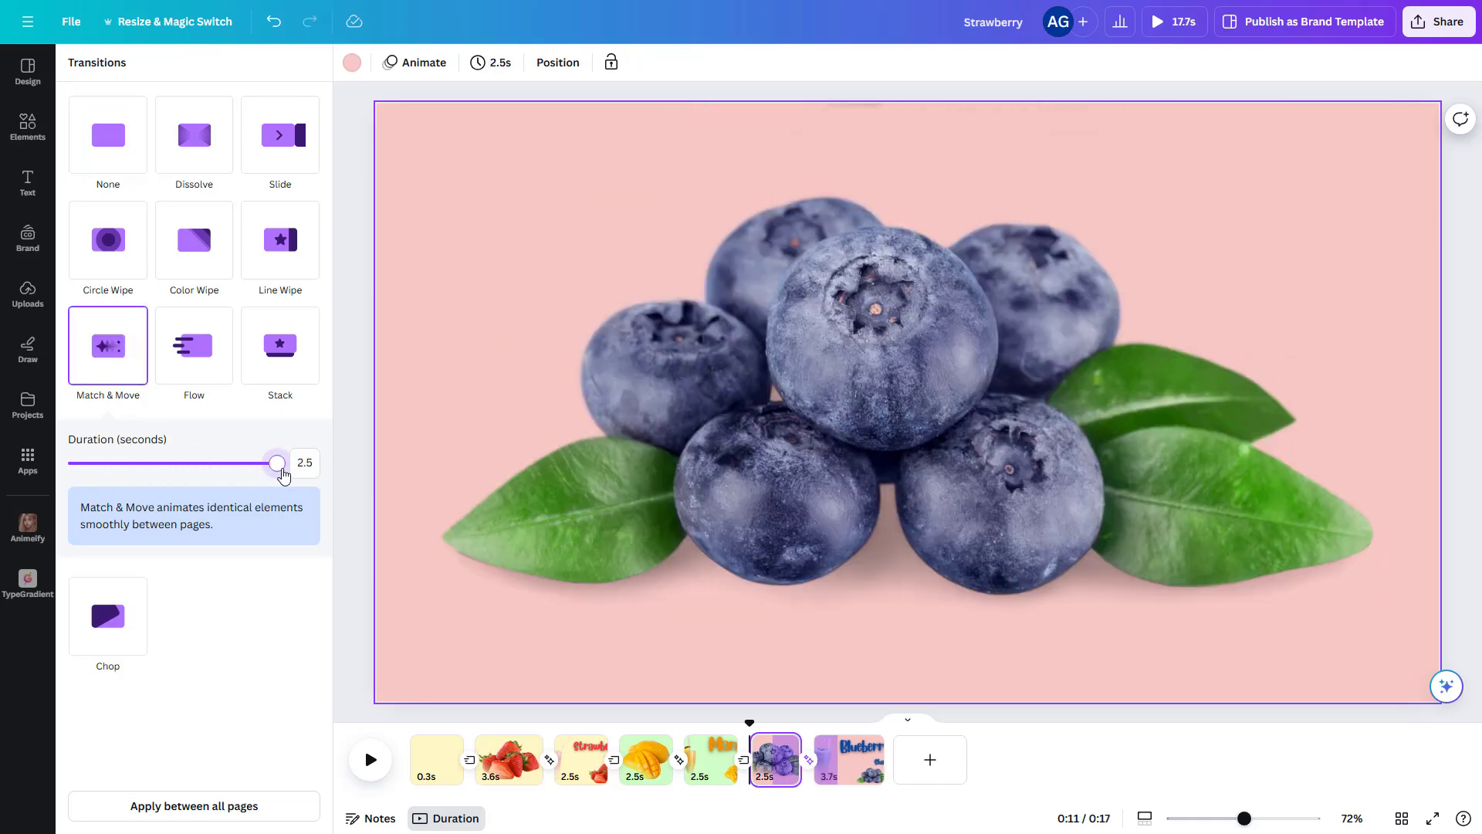
- Add a new page after the blueberry shake page and place the strawberries, mango and blueberries photos on it
click(849, 763)
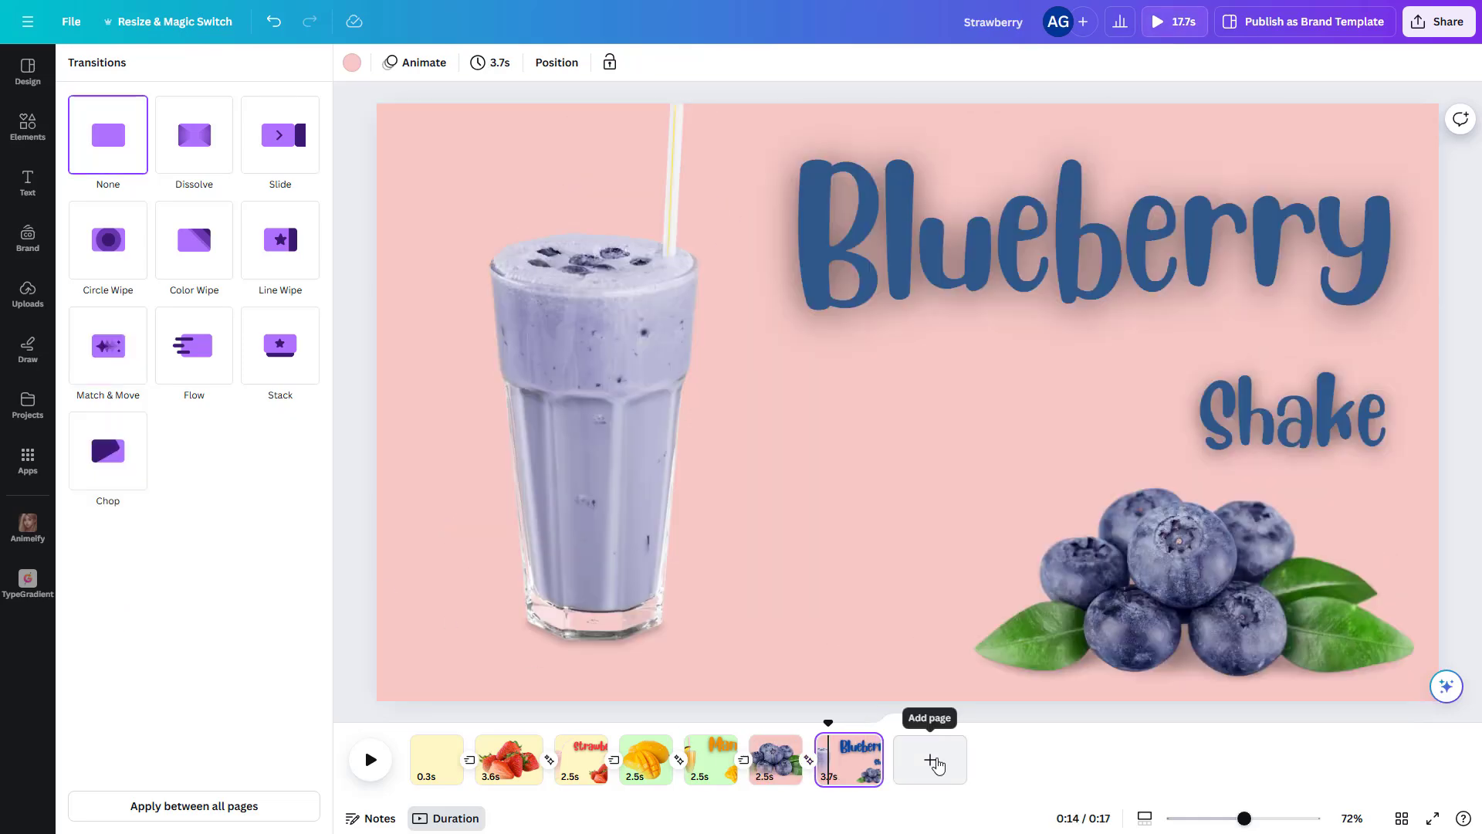
click(933, 761)
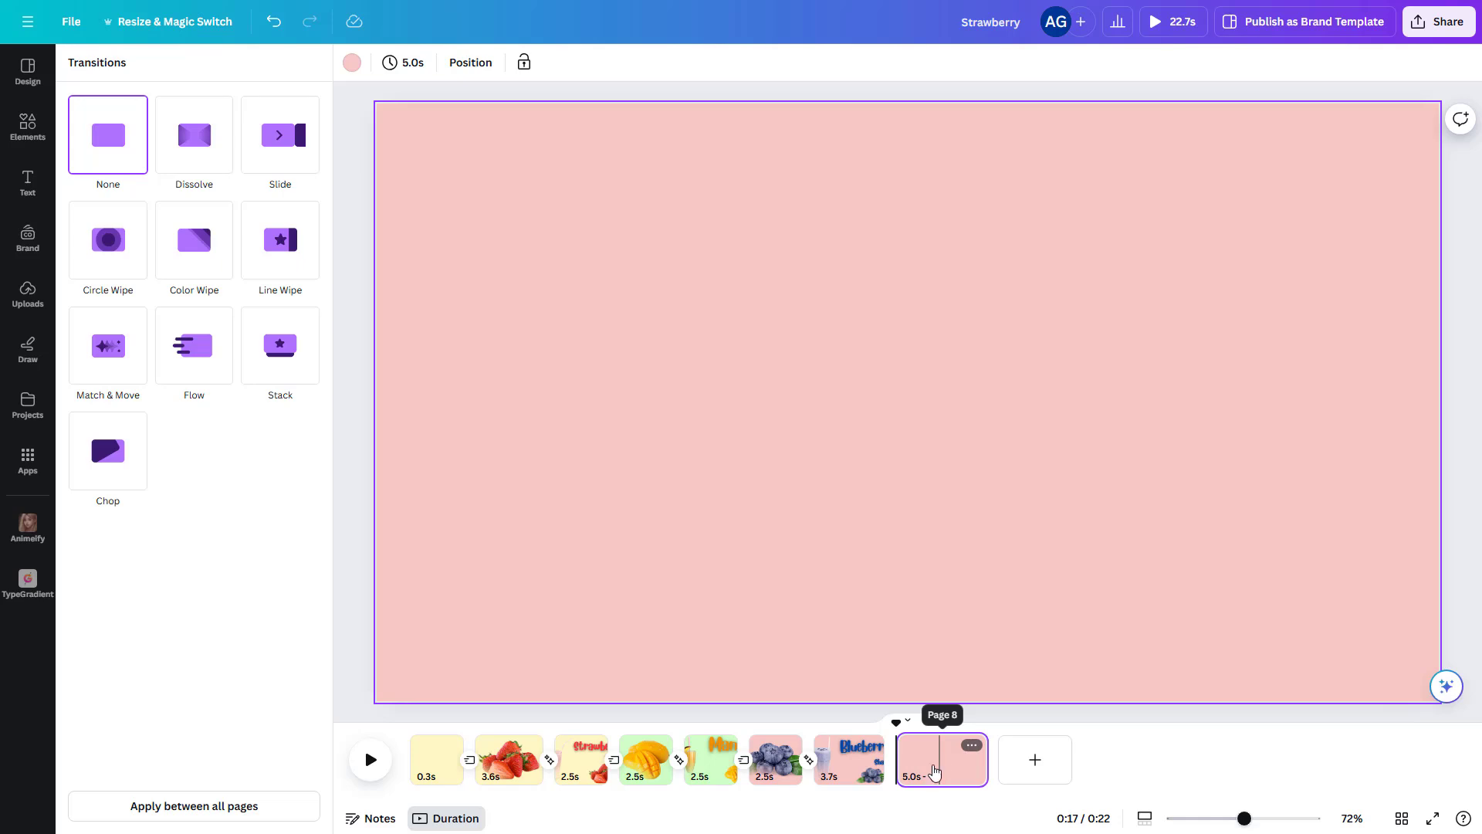
click(146, 336)
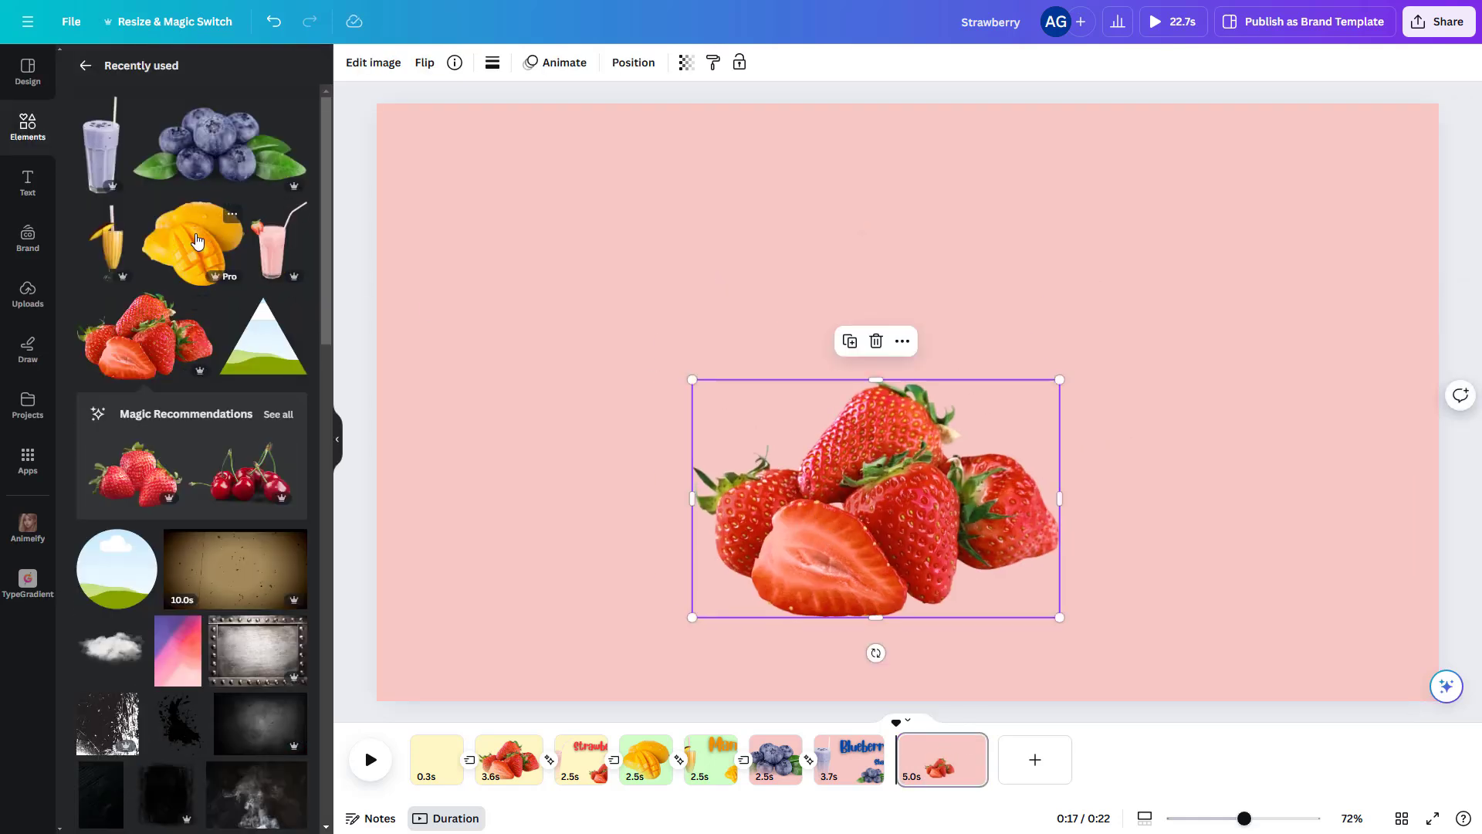
click(198, 241)
click(220, 142)
- Layer the strawberries in front and arrange the blueberries and mango behind them on either side as an overlapping cluster
click(903, 340)
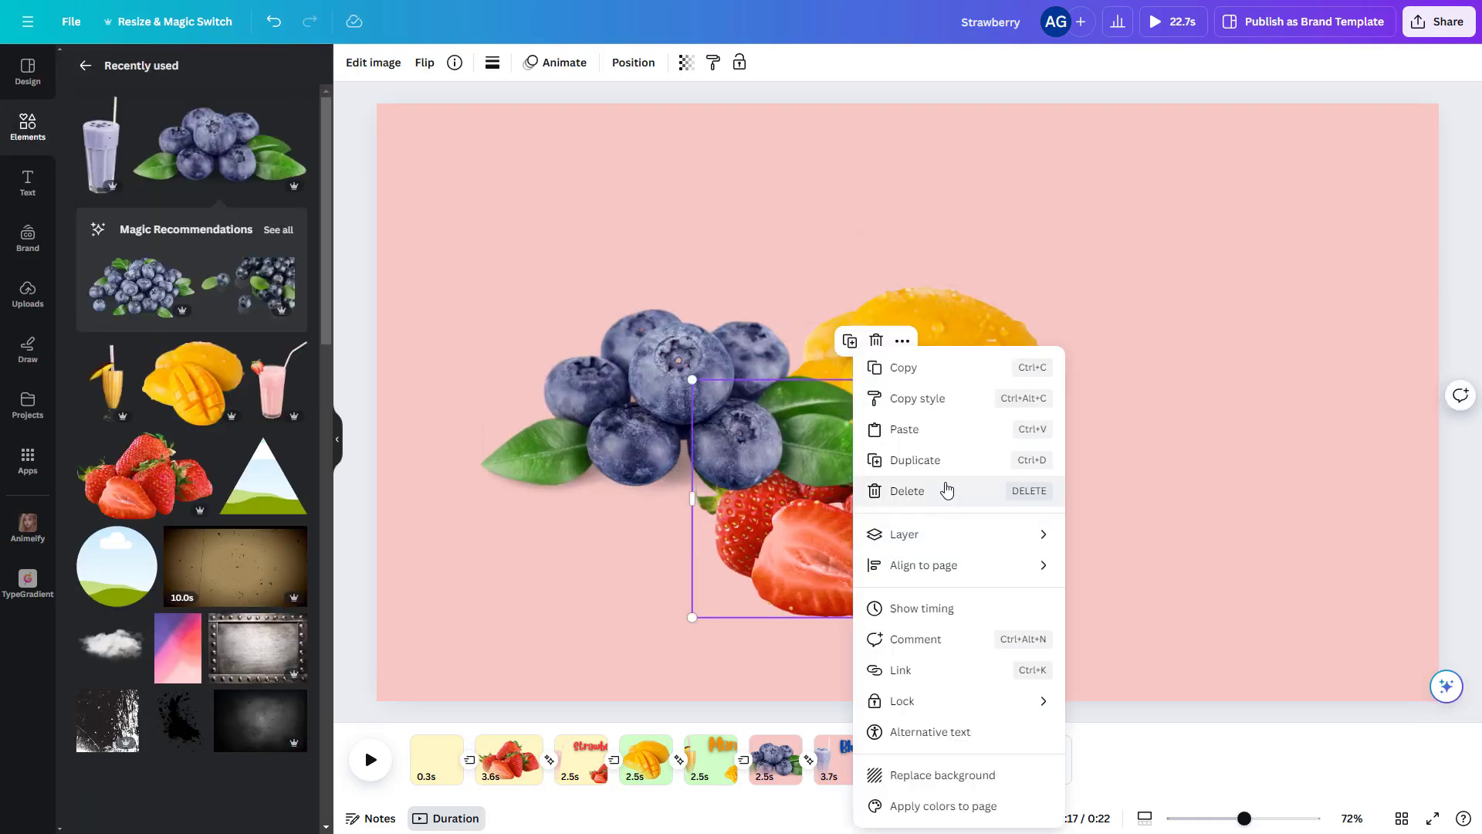
mouse_move(957, 534)
click(1160, 563)
drag(974, 340, 1148, 329)
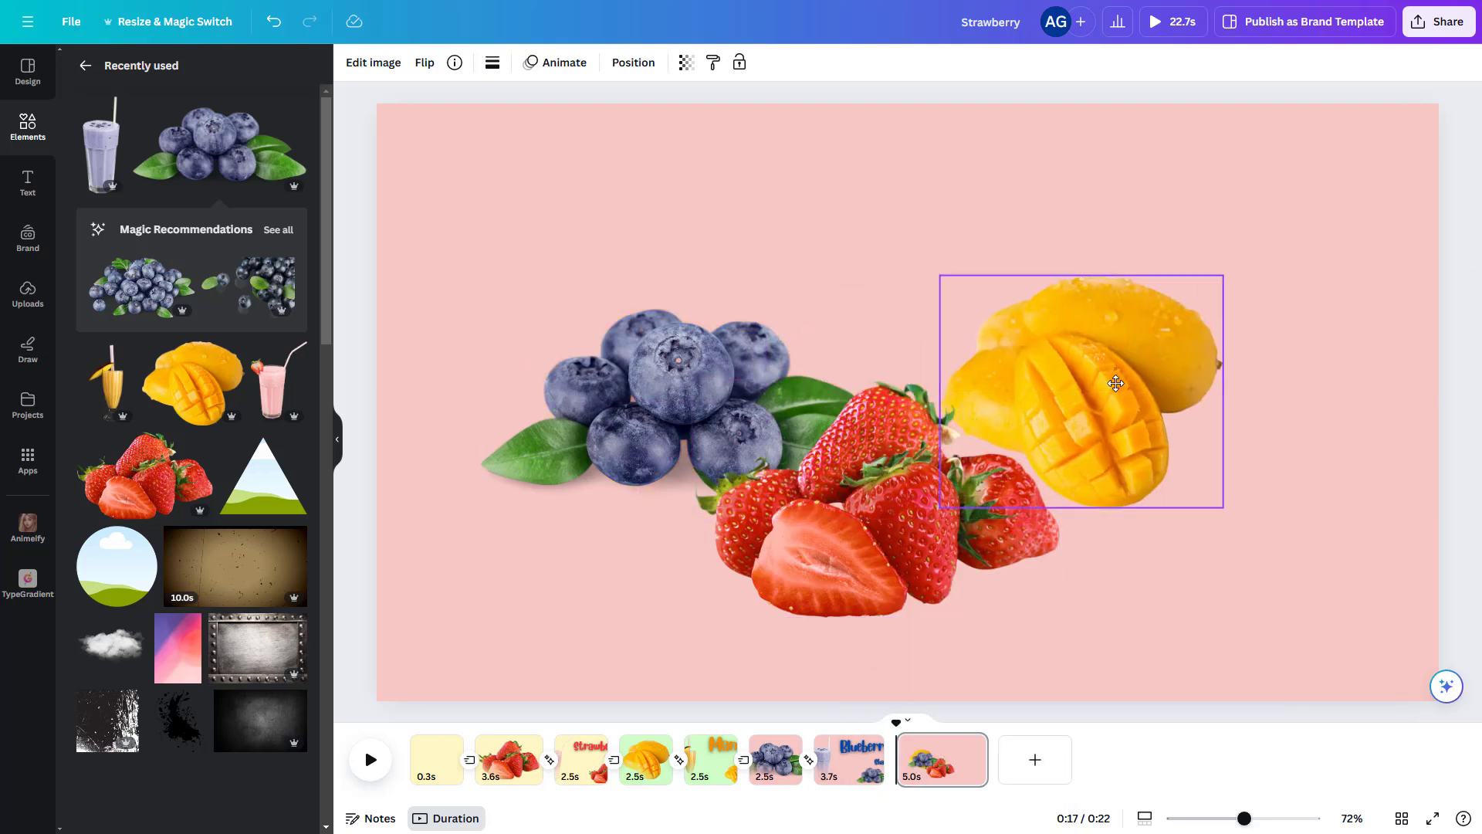
drag(661, 359, 667, 329)
drag(837, 517, 824, 486)
drag(1128, 359, 1059, 332)
click(724, 330)
drag(725, 330, 749, 323)
drag(838, 494, 826, 488)
- Group the three fruit photos and move the group to the middle of the page
drag(1265, 245, 524, 564)
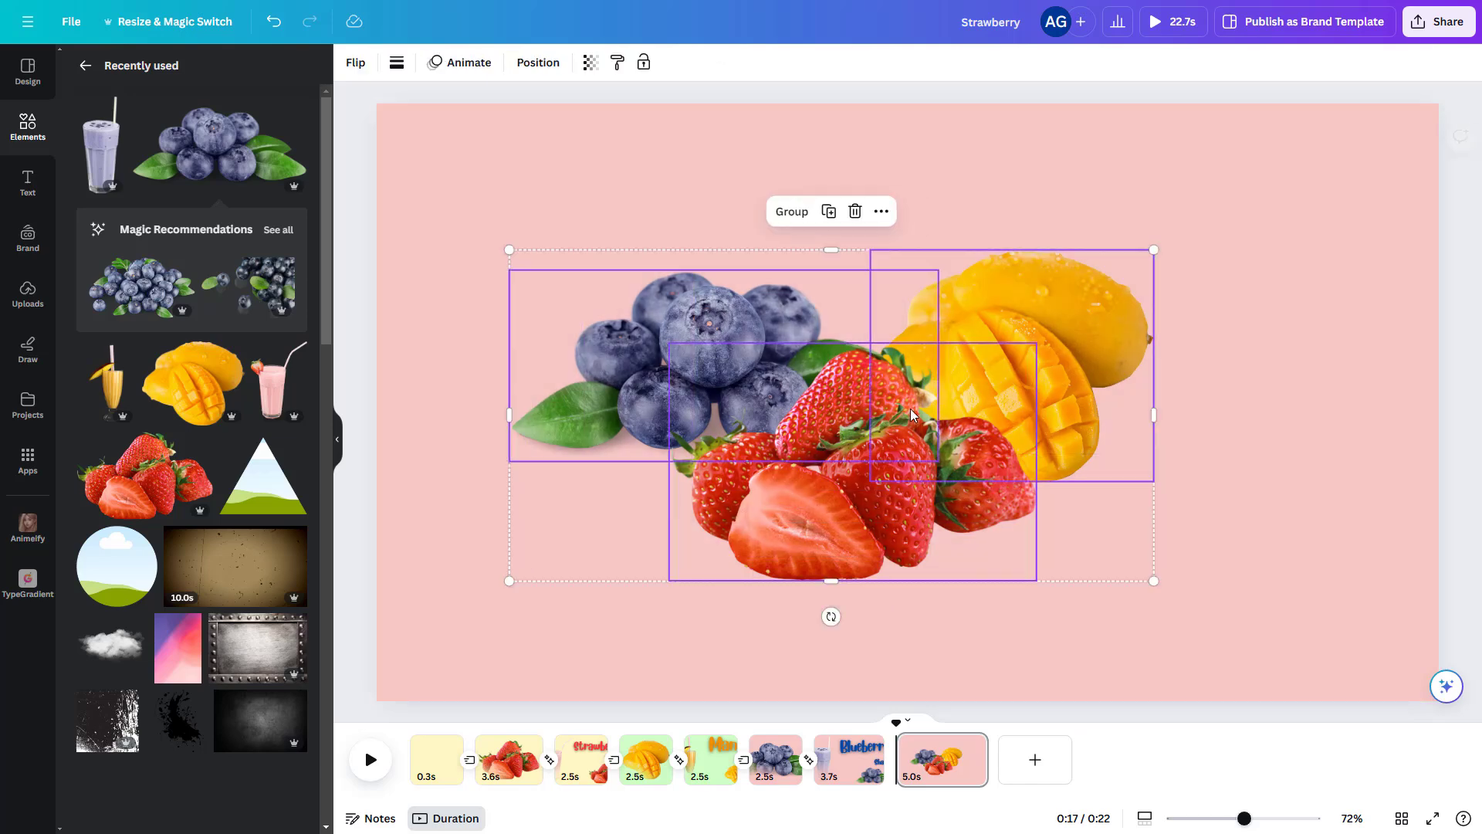
click(791, 211)
drag(846, 412, 888, 398)
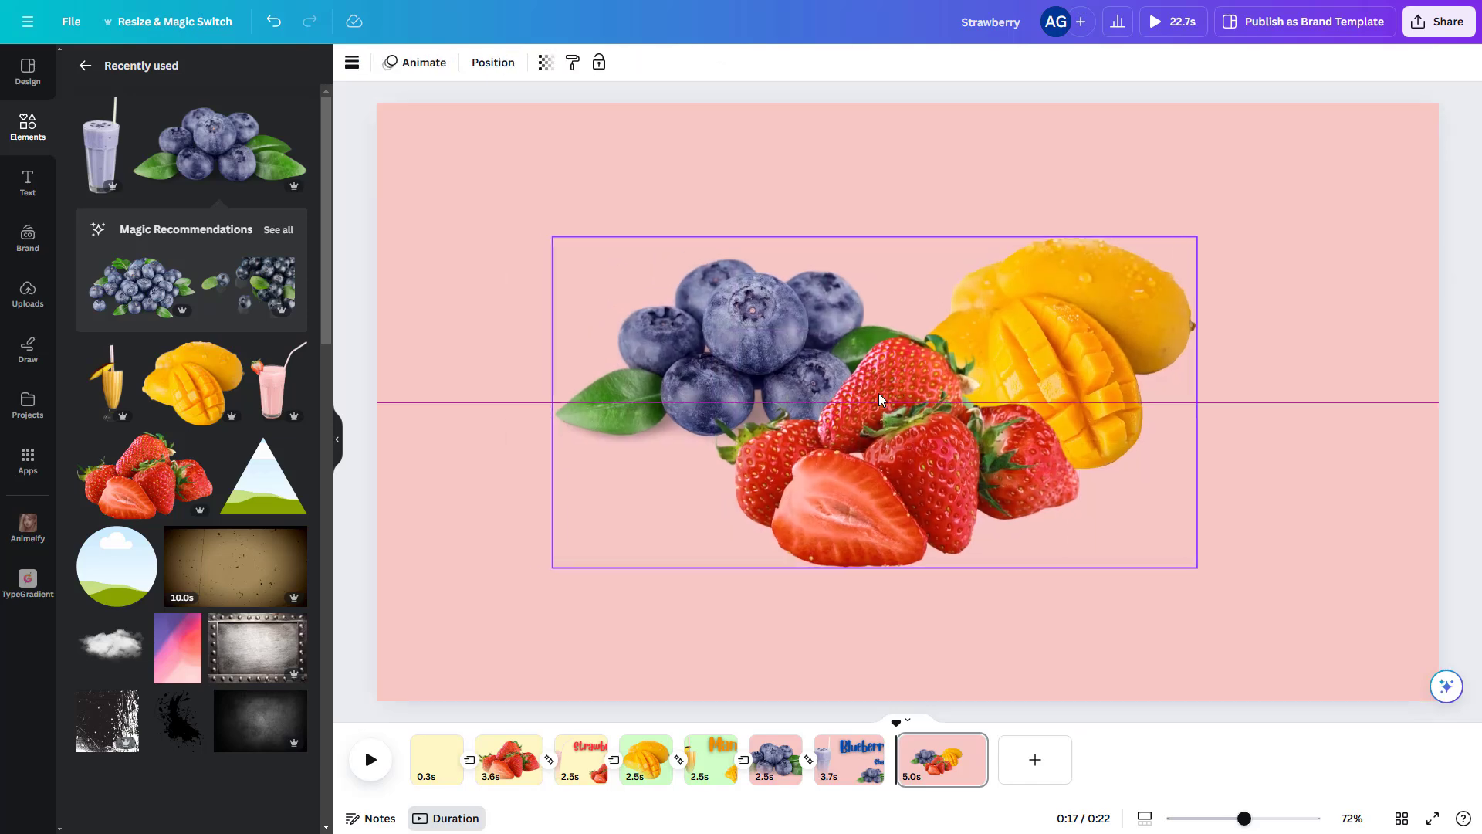
- Change the fruit page's background to the yellow default color
click(456, 182)
click(352, 62)
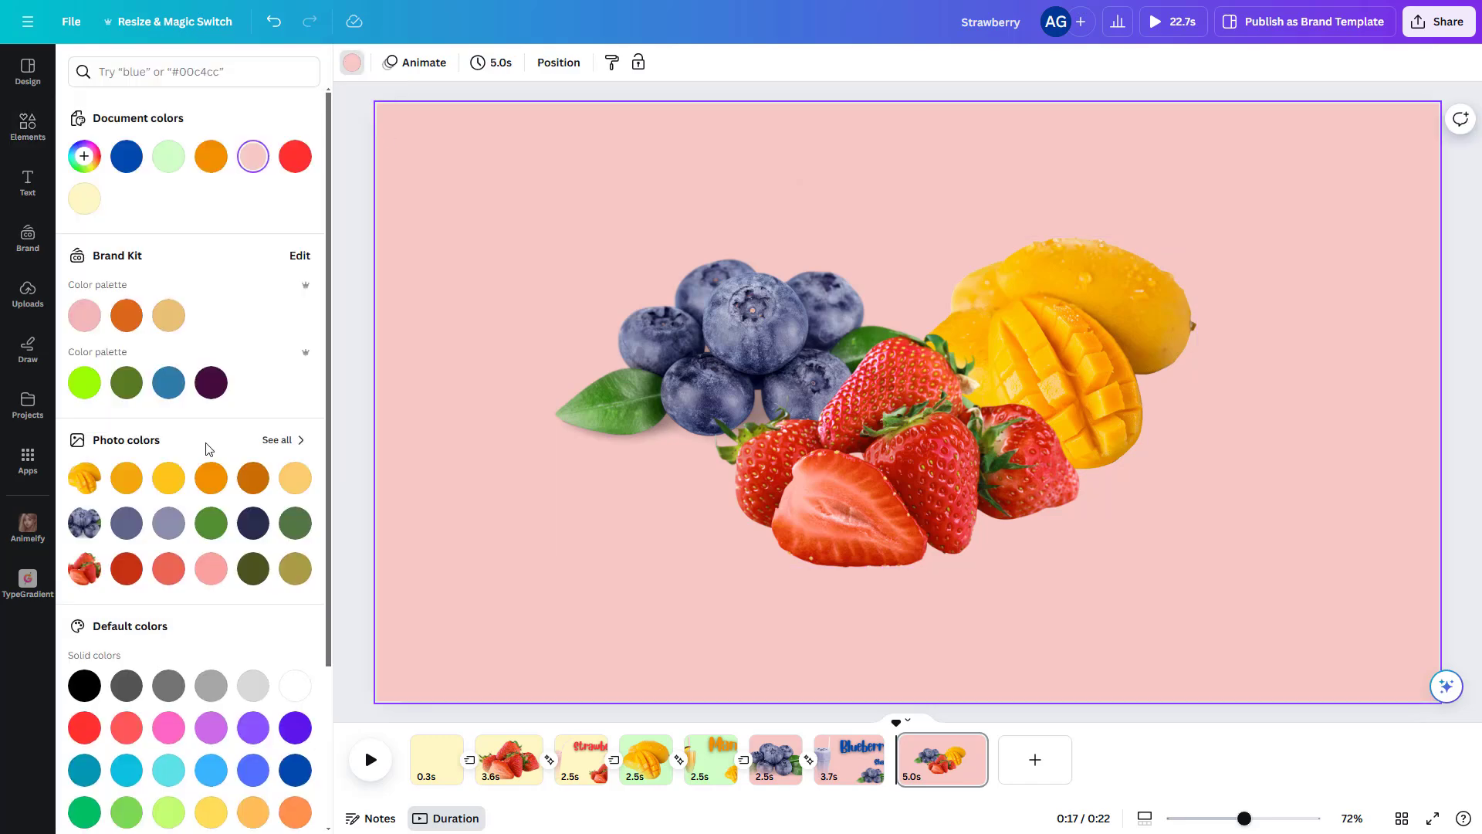
click(210, 822)
- Enlarge the fruit group until it fills the whole yellow page and runs past its edges
click(579, 544)
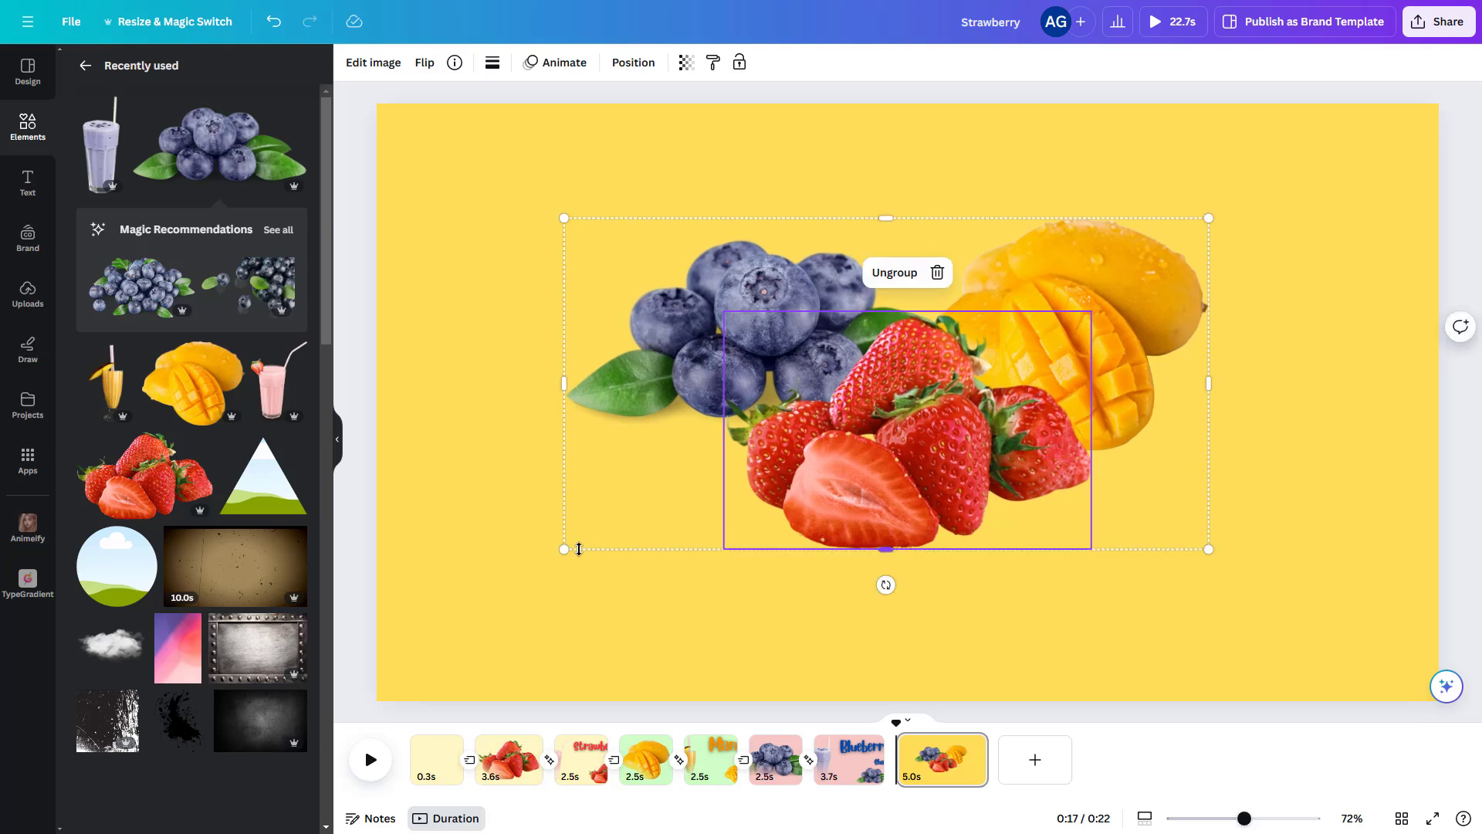
drag(562, 548, 239, 778)
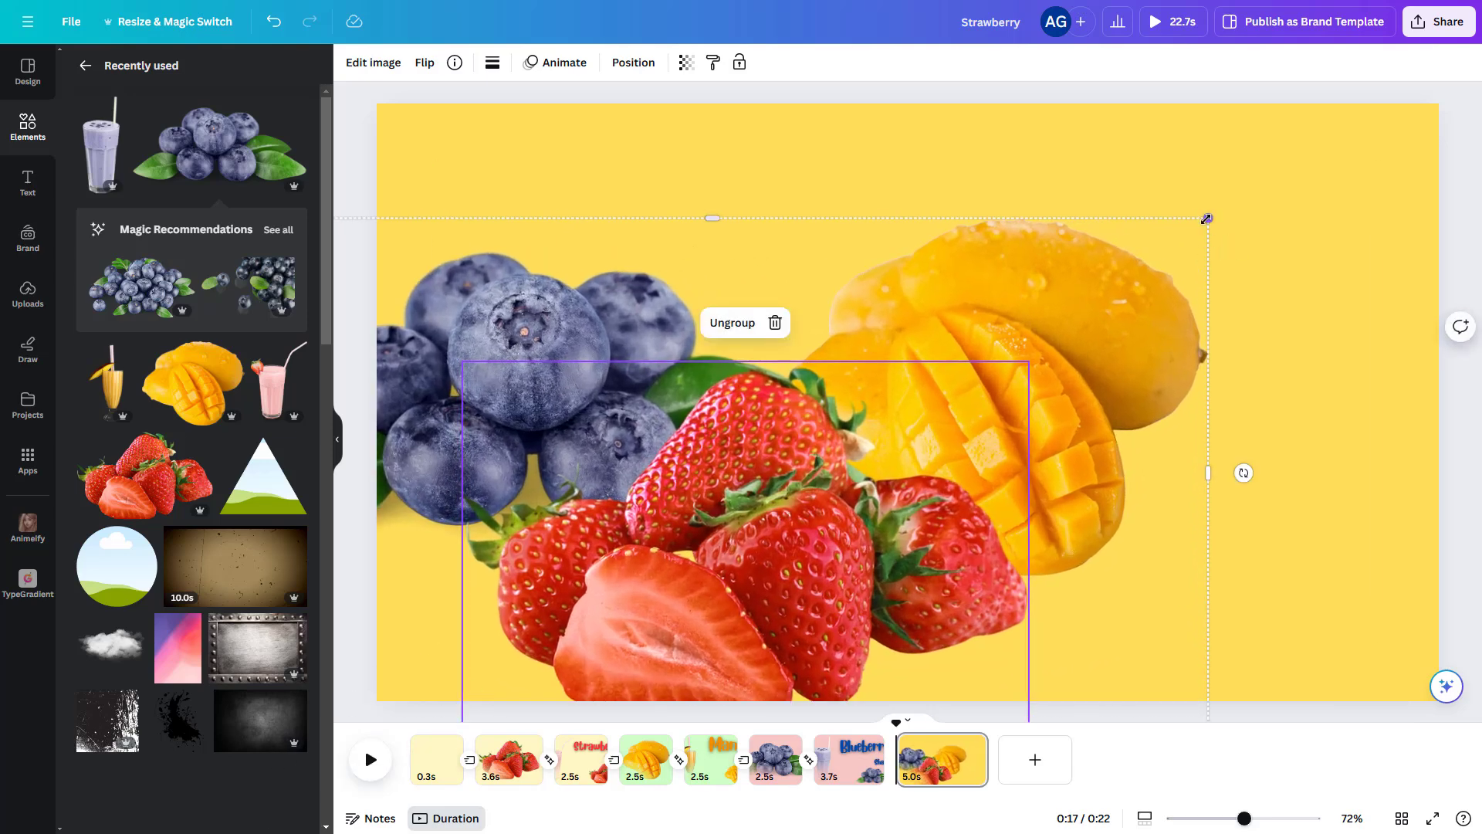
drag(1205, 219, 1382, 16)
- Add the blueberry, strawberry and mango shake glasses and move all three off the page above its upper edge
click(104, 157)
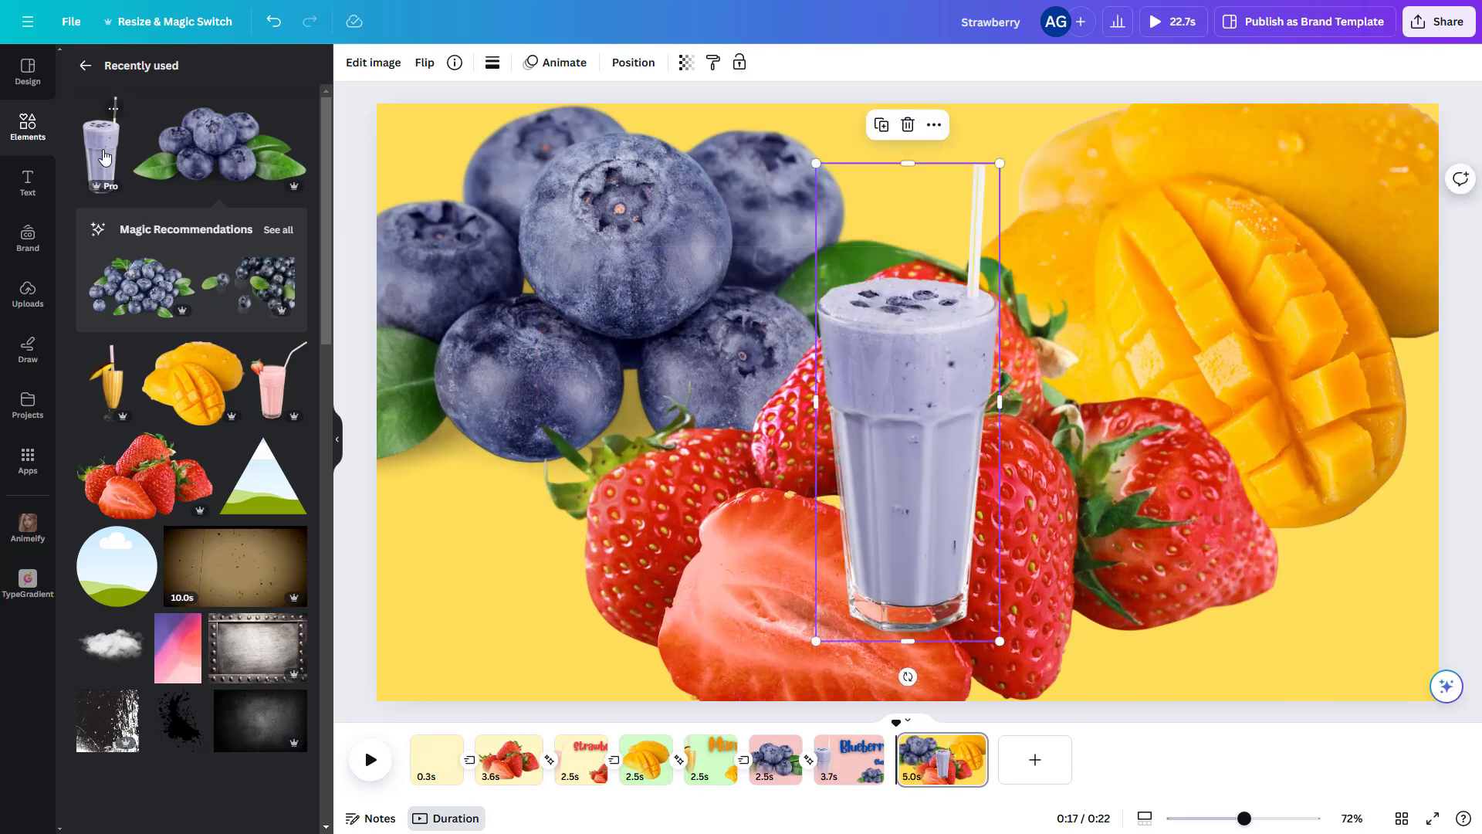
click(274, 386)
click(111, 386)
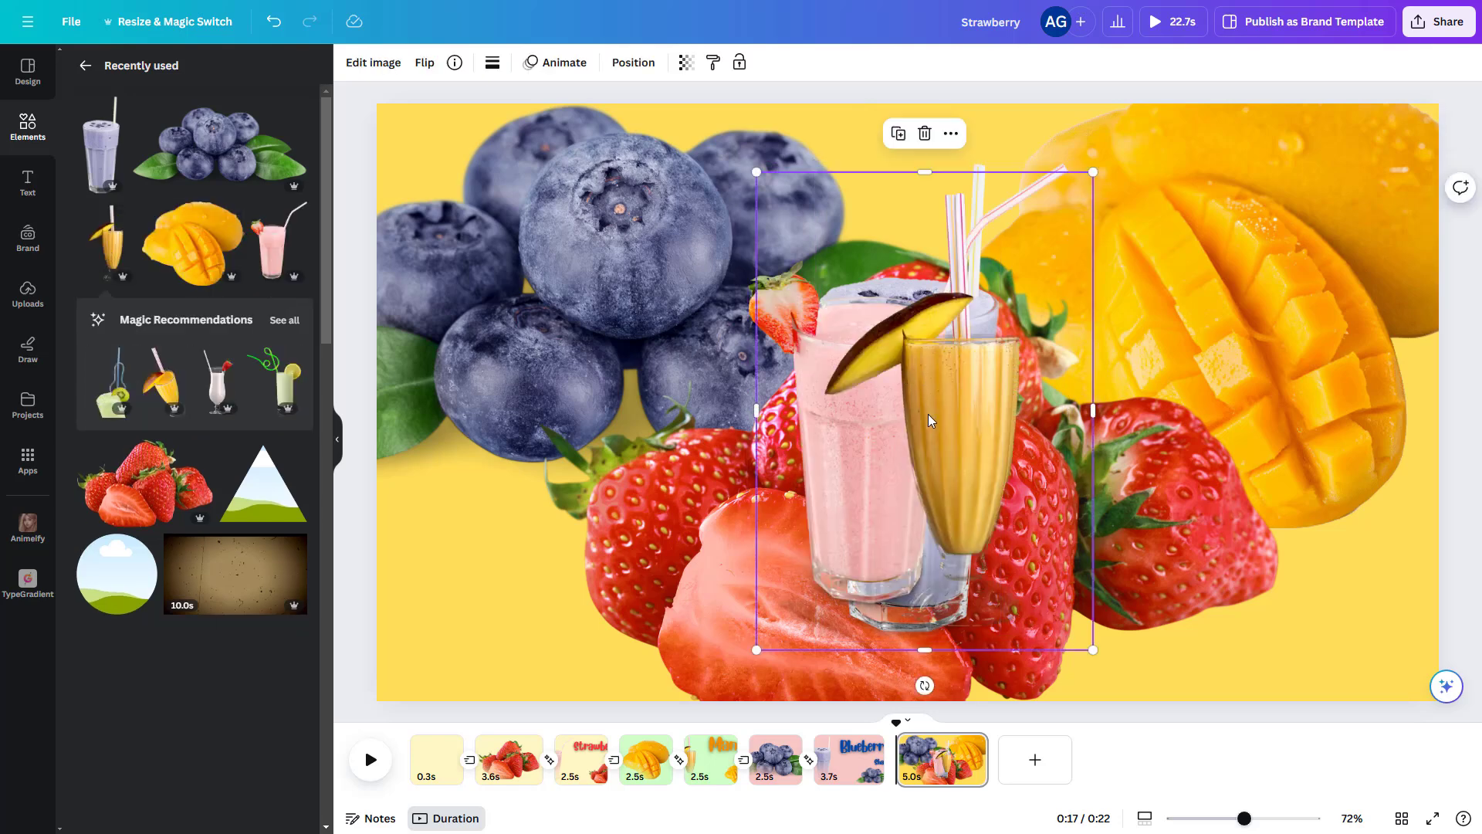
drag(940, 448, 870, 101)
drag(887, 496, 897, 88)
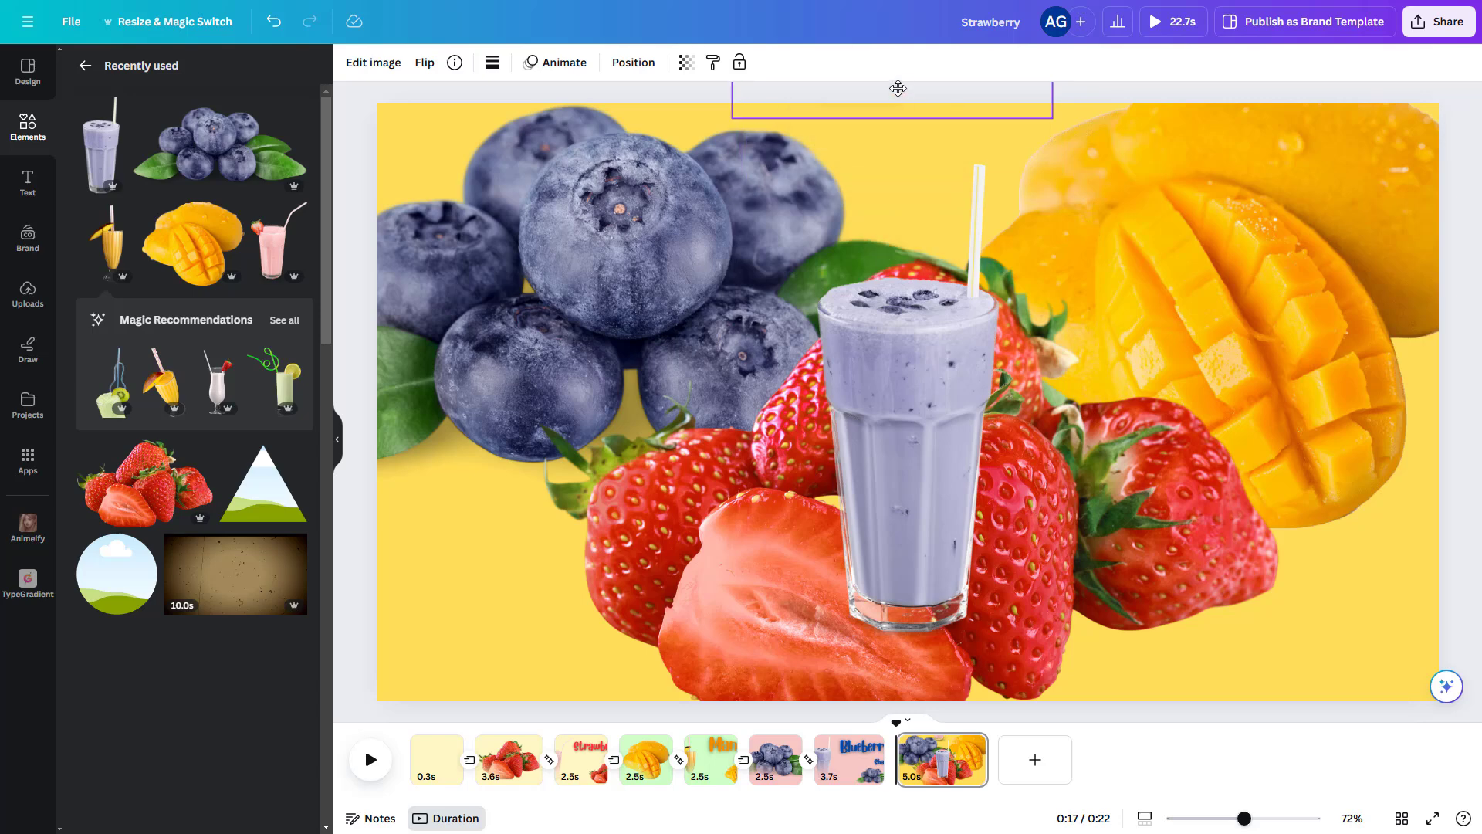
drag(921, 497, 897, 103)
- Add an ORDER NOW heading in the Poetsen font at size 117 and color it white
click(1322, 586)
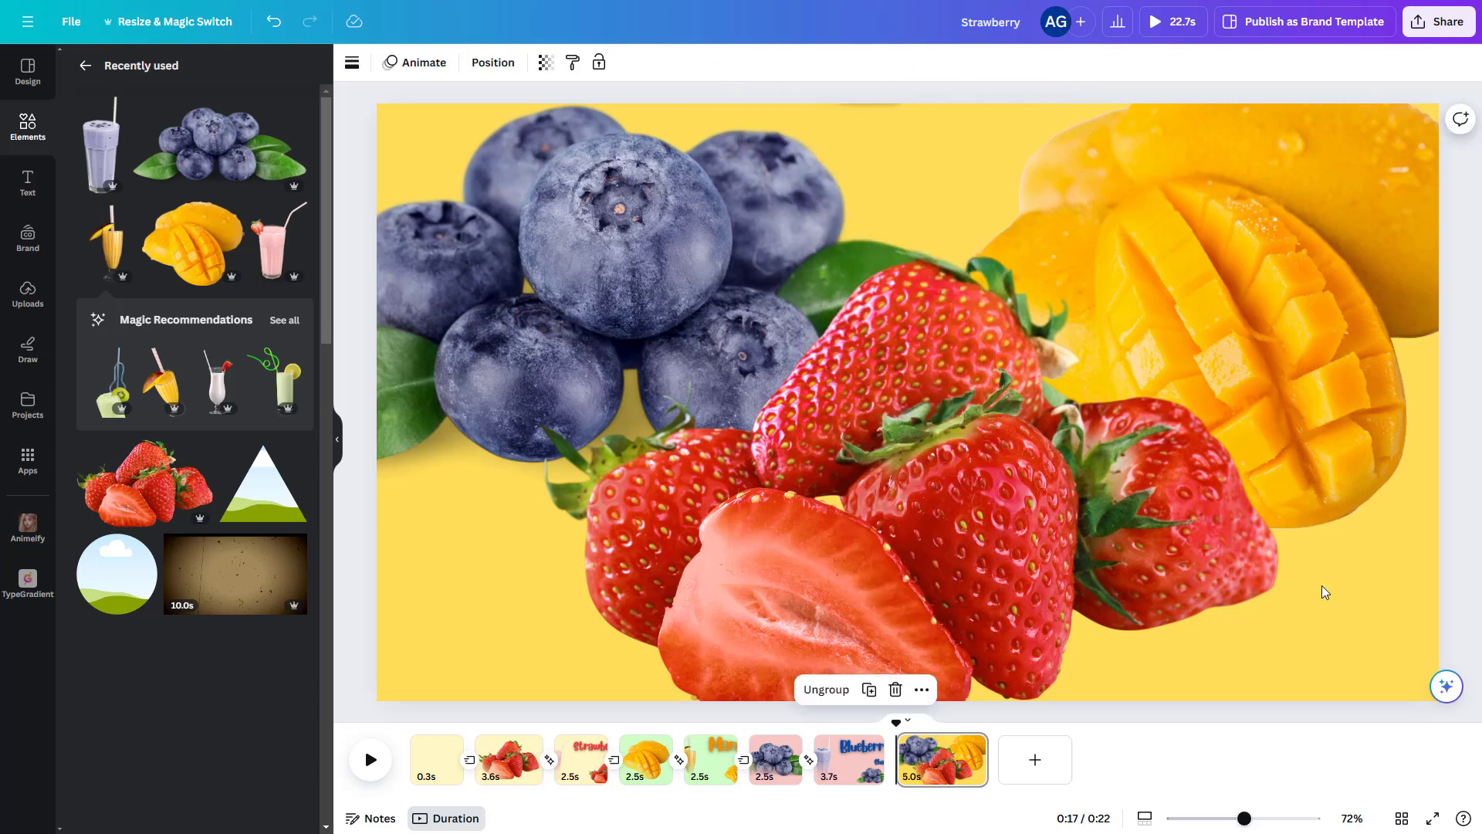
text(ORDER NOW)
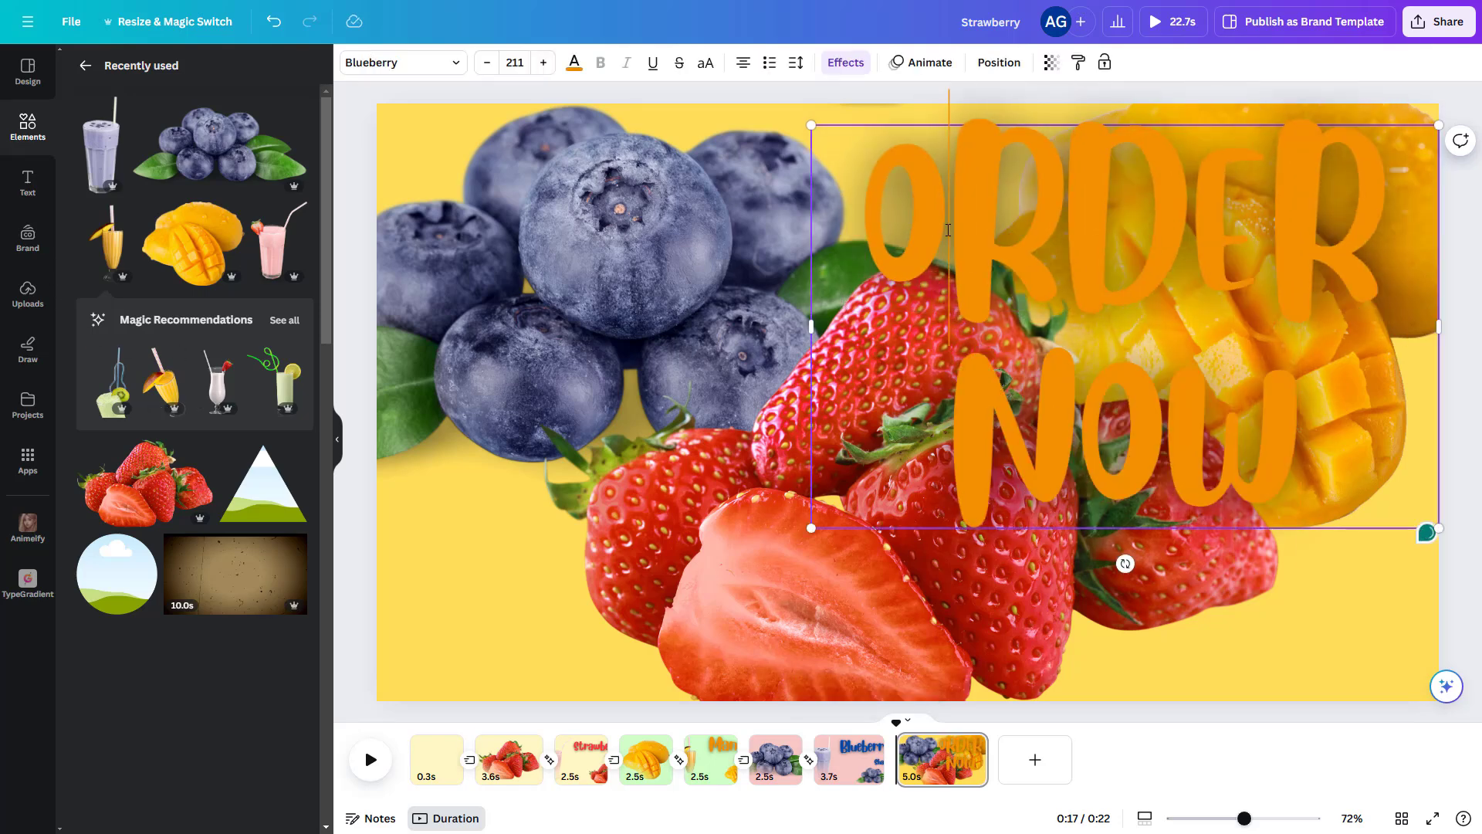
click(403, 62)
click(116, 348)
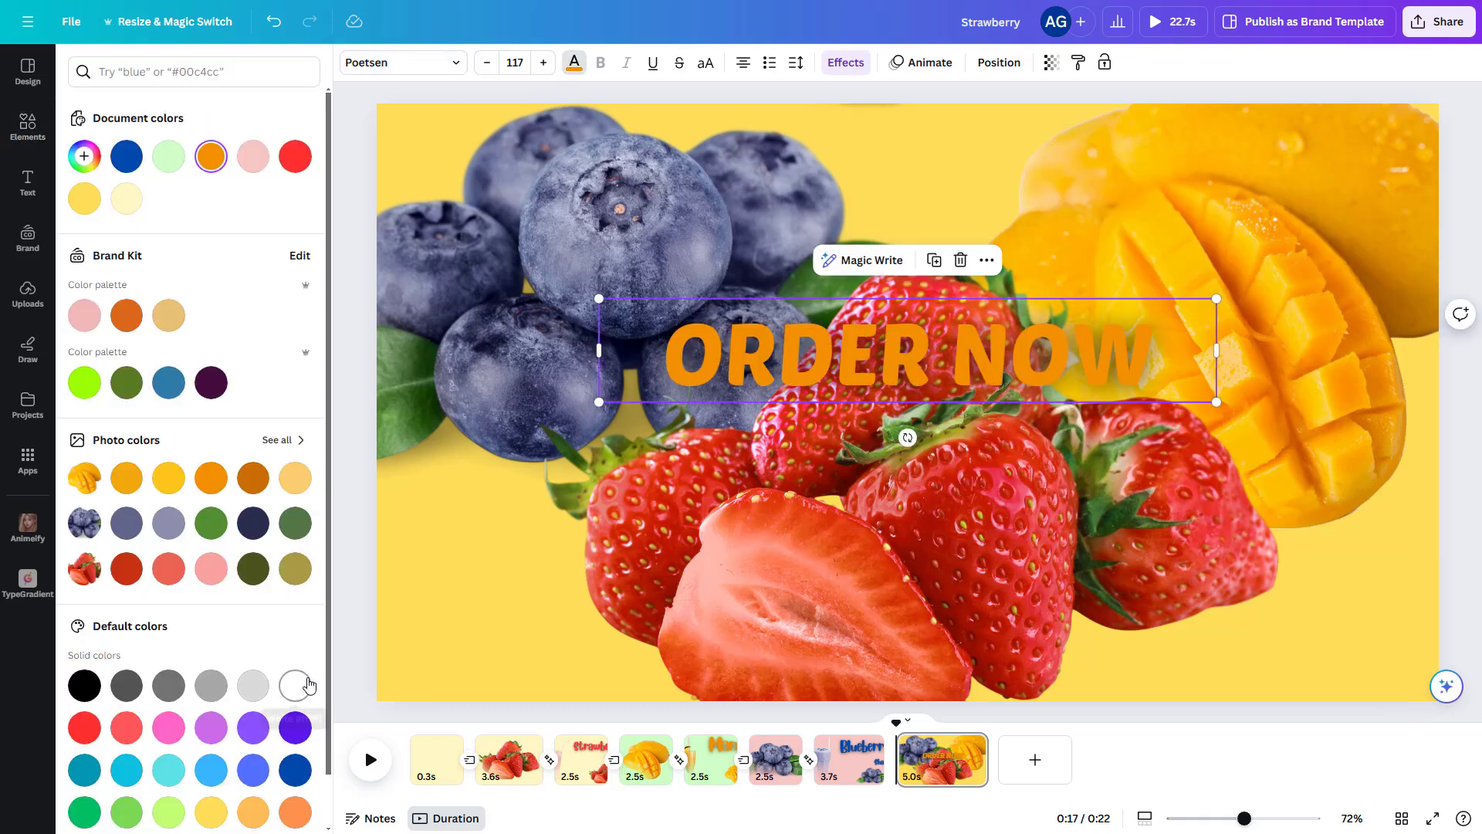
click(295, 685)
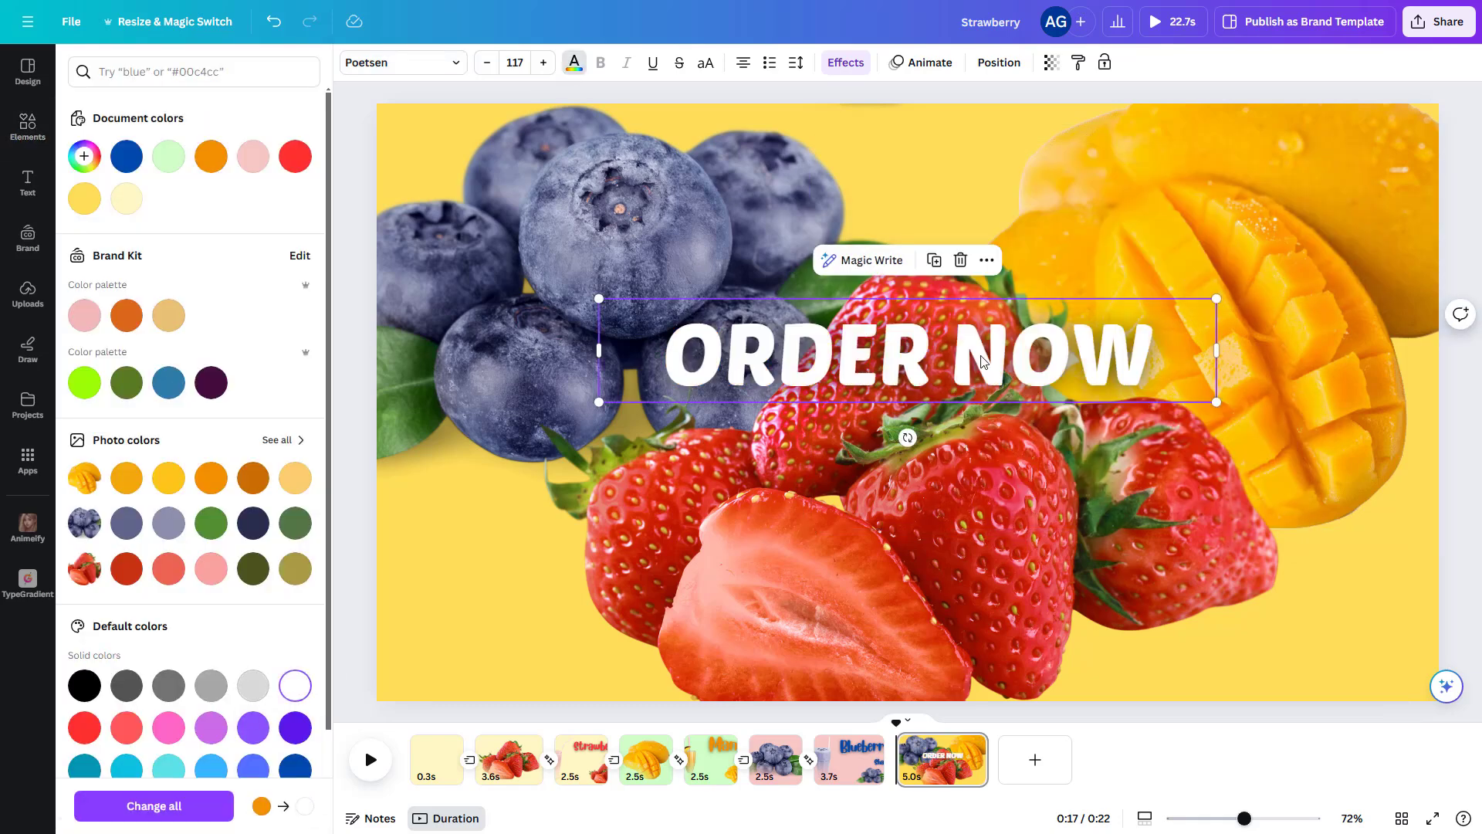
- Apply the Lift effect to the ORDER NOW heading and raise its intensity to the maximum
click(847, 63)
click(279, 190)
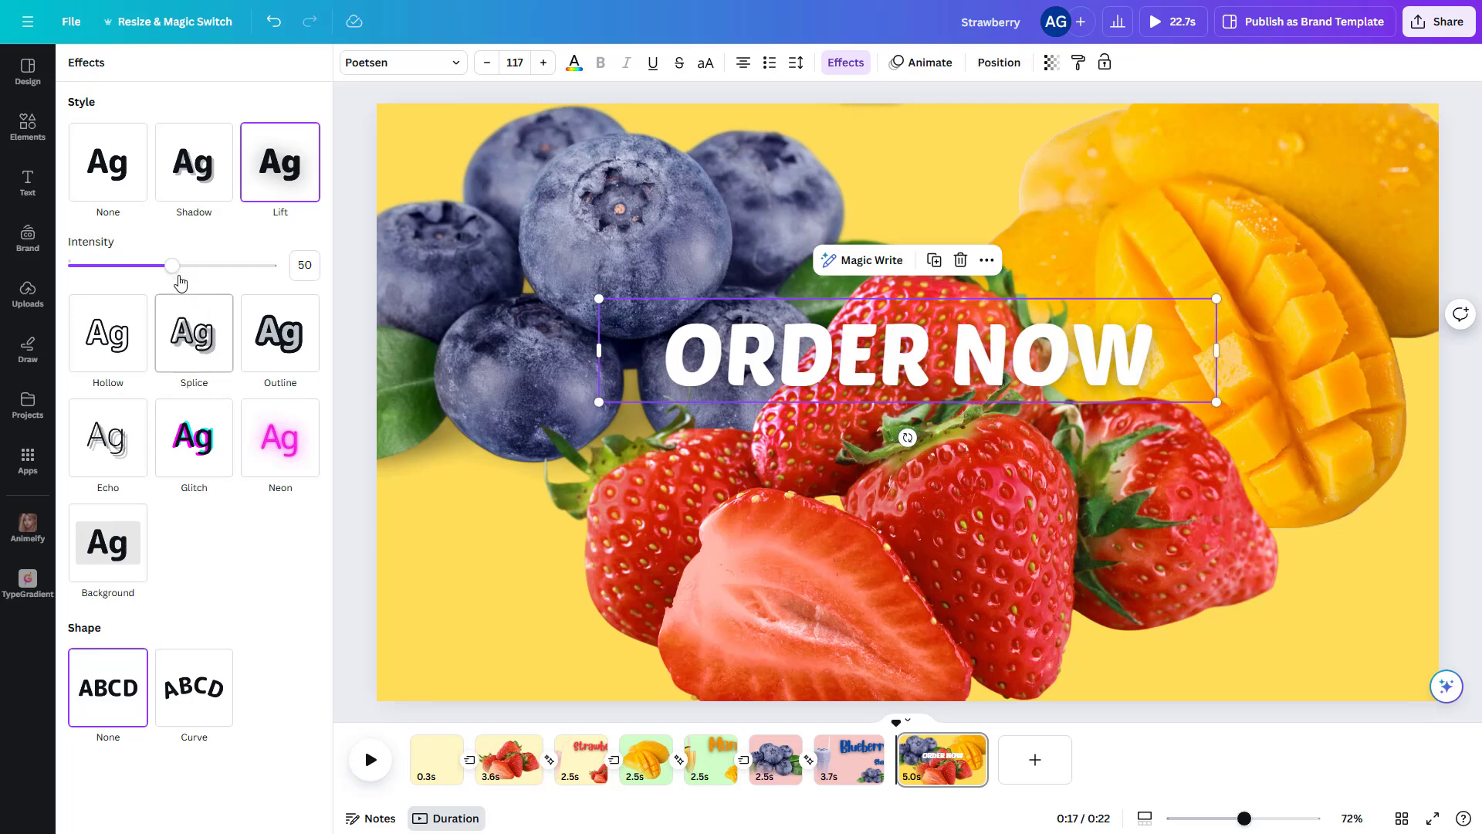
drag(180, 283, 274, 274)
- Move the ORDER NOW heading off the page above its upper edge
click(1376, 556)
drag(875, 366, 879, 116)
drag(971, 144, 964, 96)
click(1011, 123)
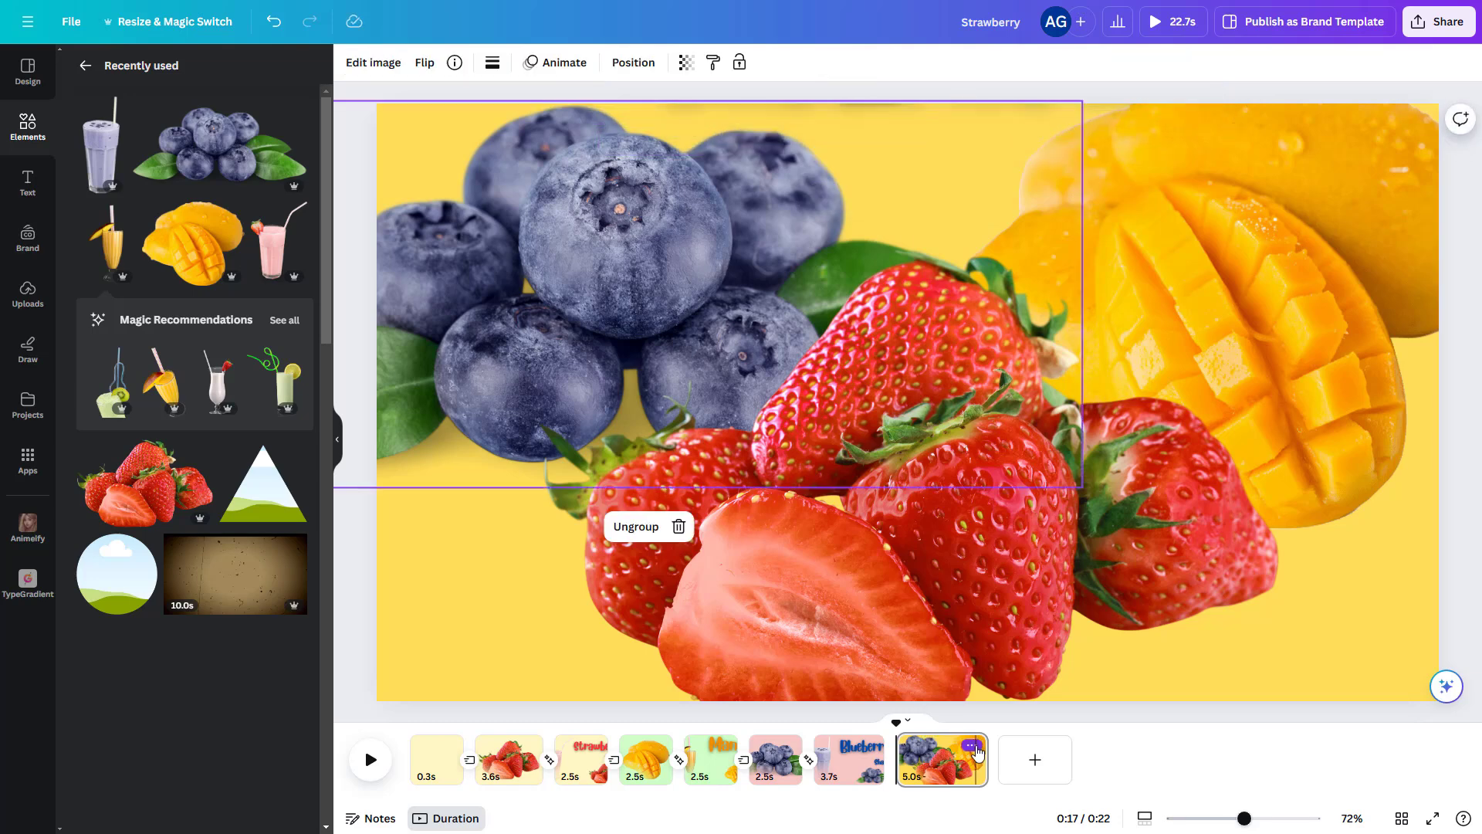
- Duplicate the yellow fruit page and shrink the fruit group on the copy, centering it with space all around
click(971, 745)
click(1037, 489)
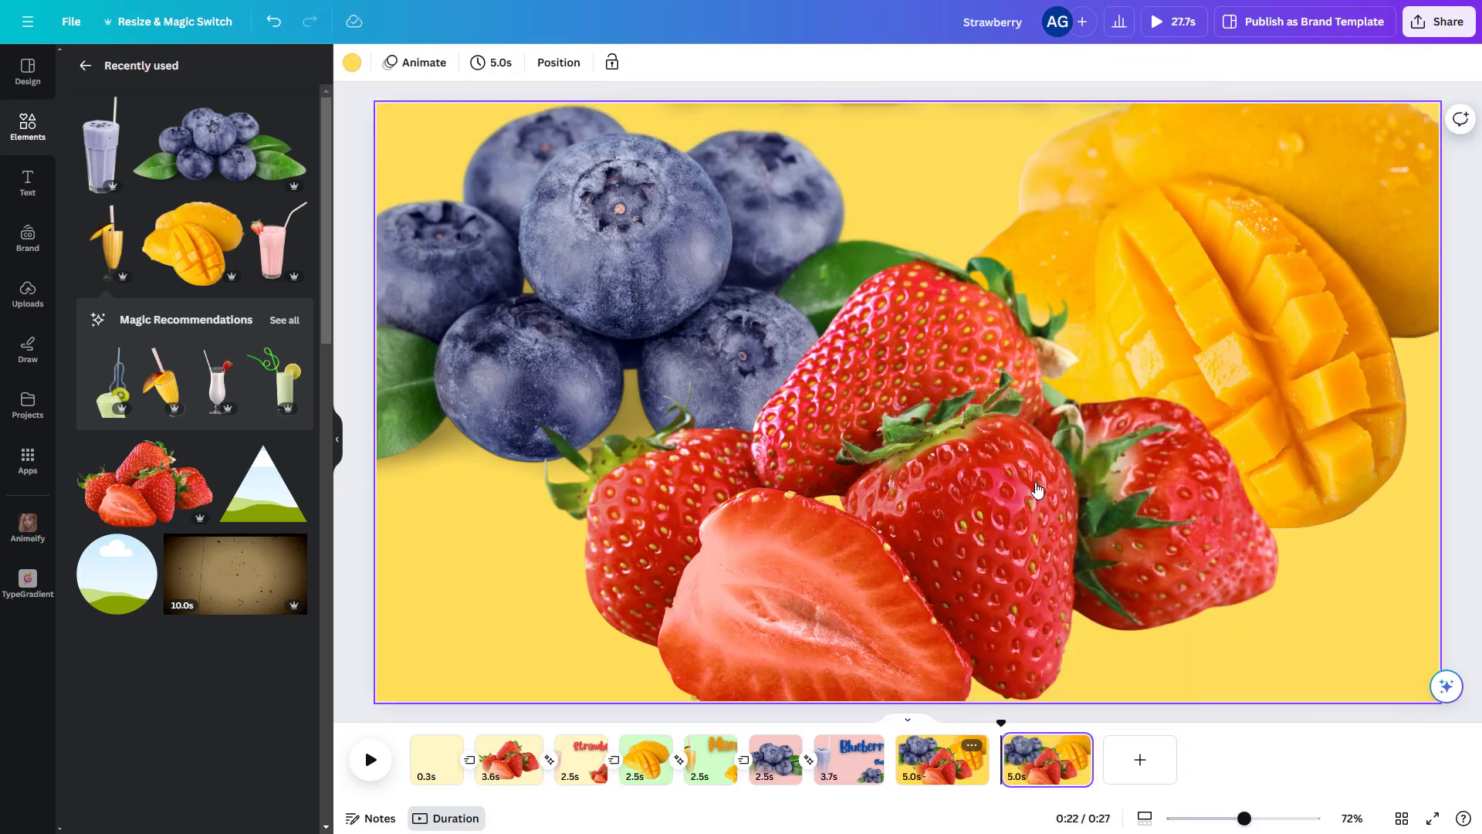
scroll(447, 231, down, 3)
drag(420, 159, 603, 254)
drag(1335, 620, 1135, 509)
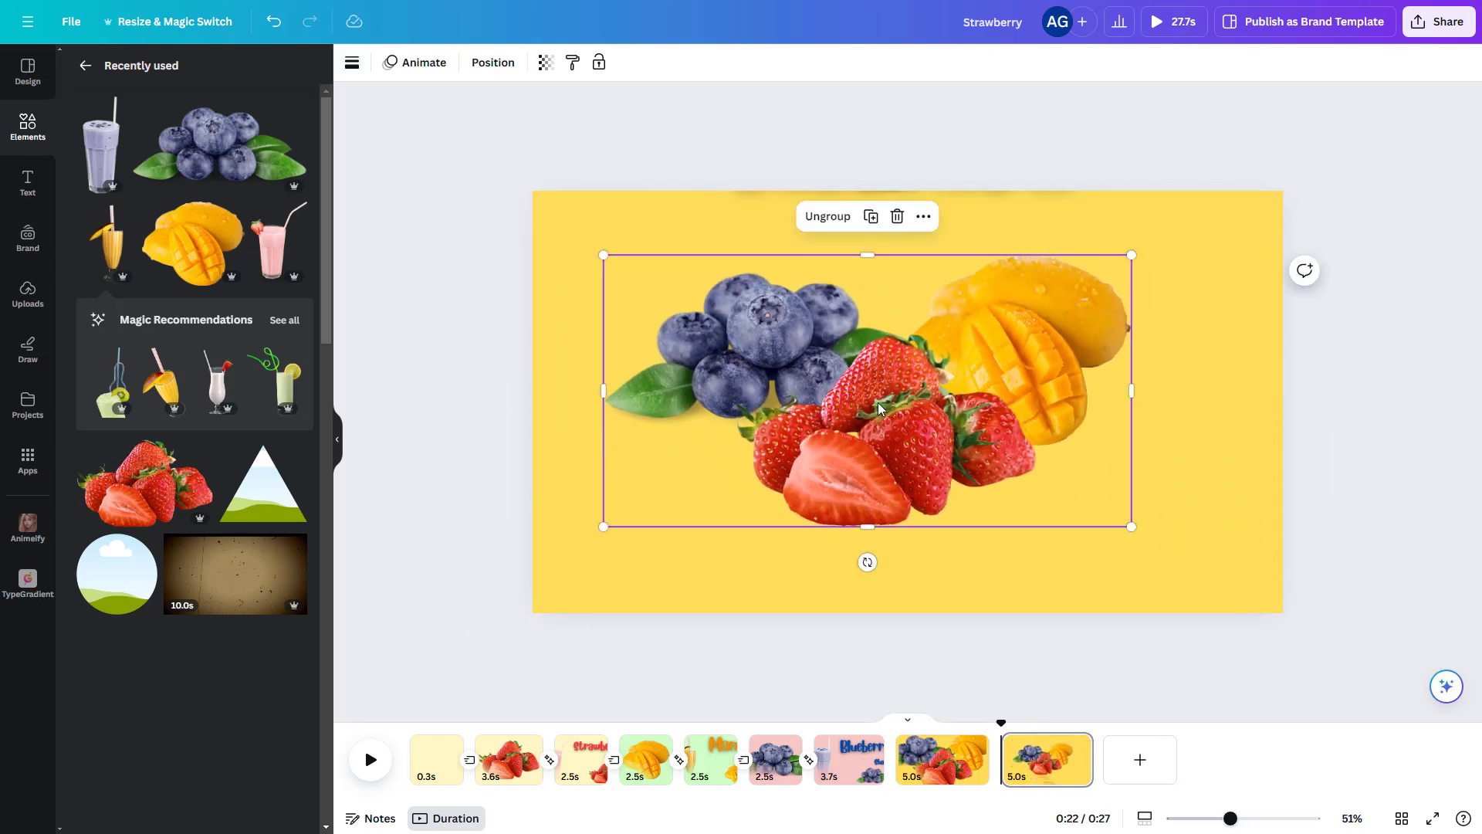
drag(877, 400, 912, 417)
- Duplicate the small-fruit page, then shrink the fruit group and move it off the new copy
click(1077, 744)
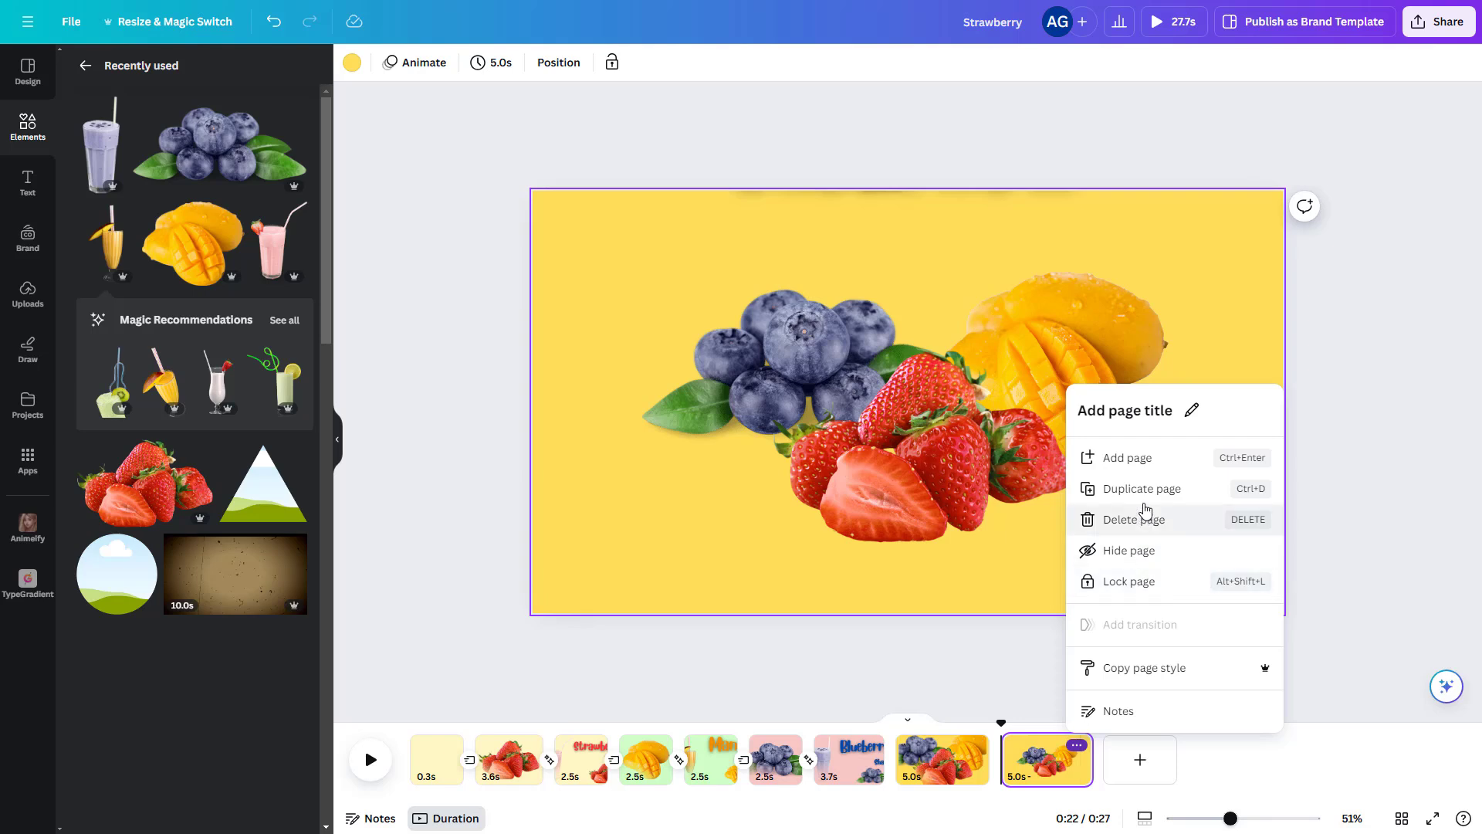
click(1143, 494)
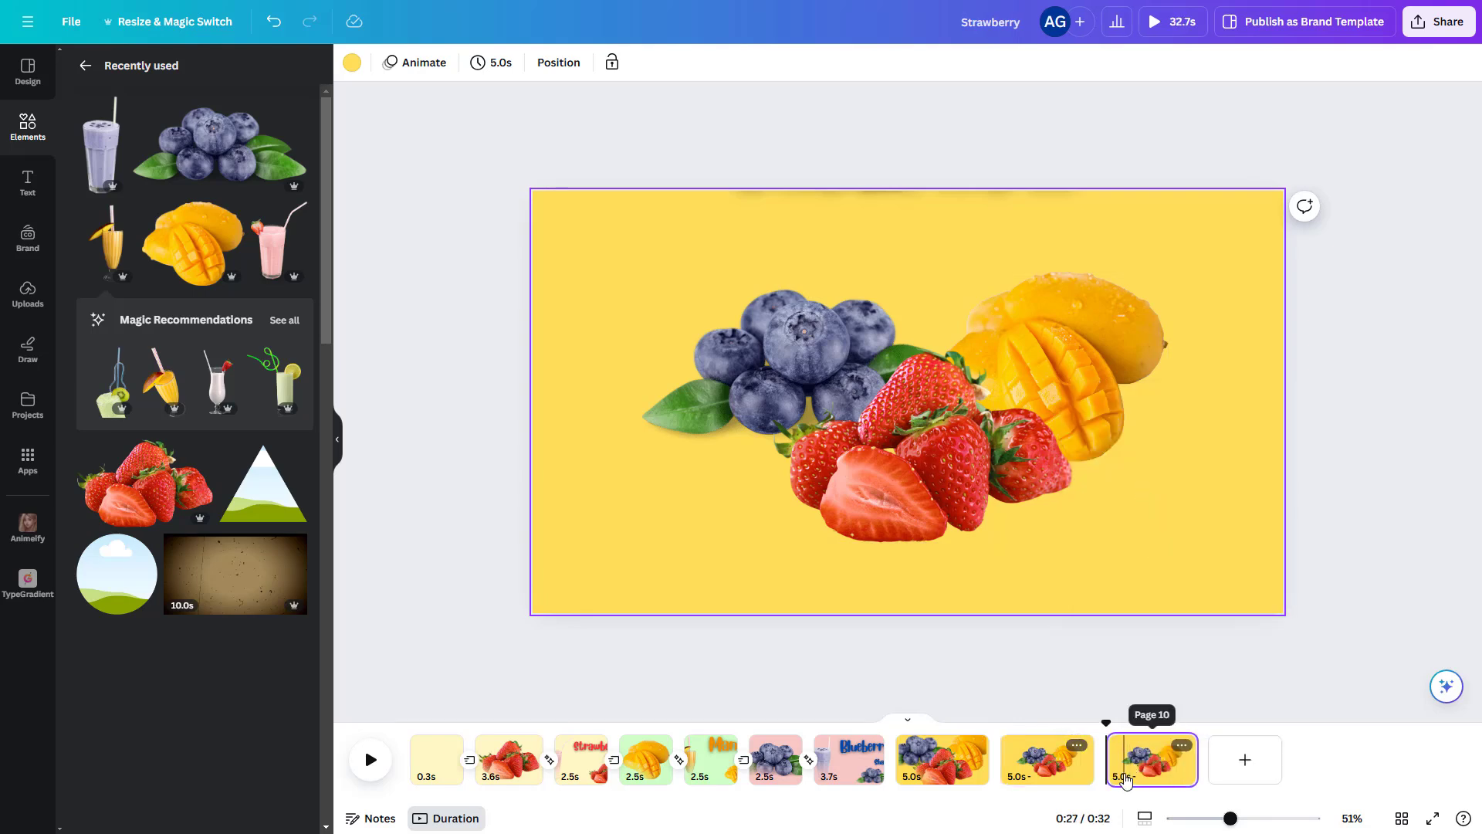
click(672, 298)
drag(639, 266, 959, 433)
drag(1076, 484, 1359, 646)
- Place the ORDER NOW heading at the page's bottom center and line up the mango, strawberry and blueberry shakes above it
click(874, 193)
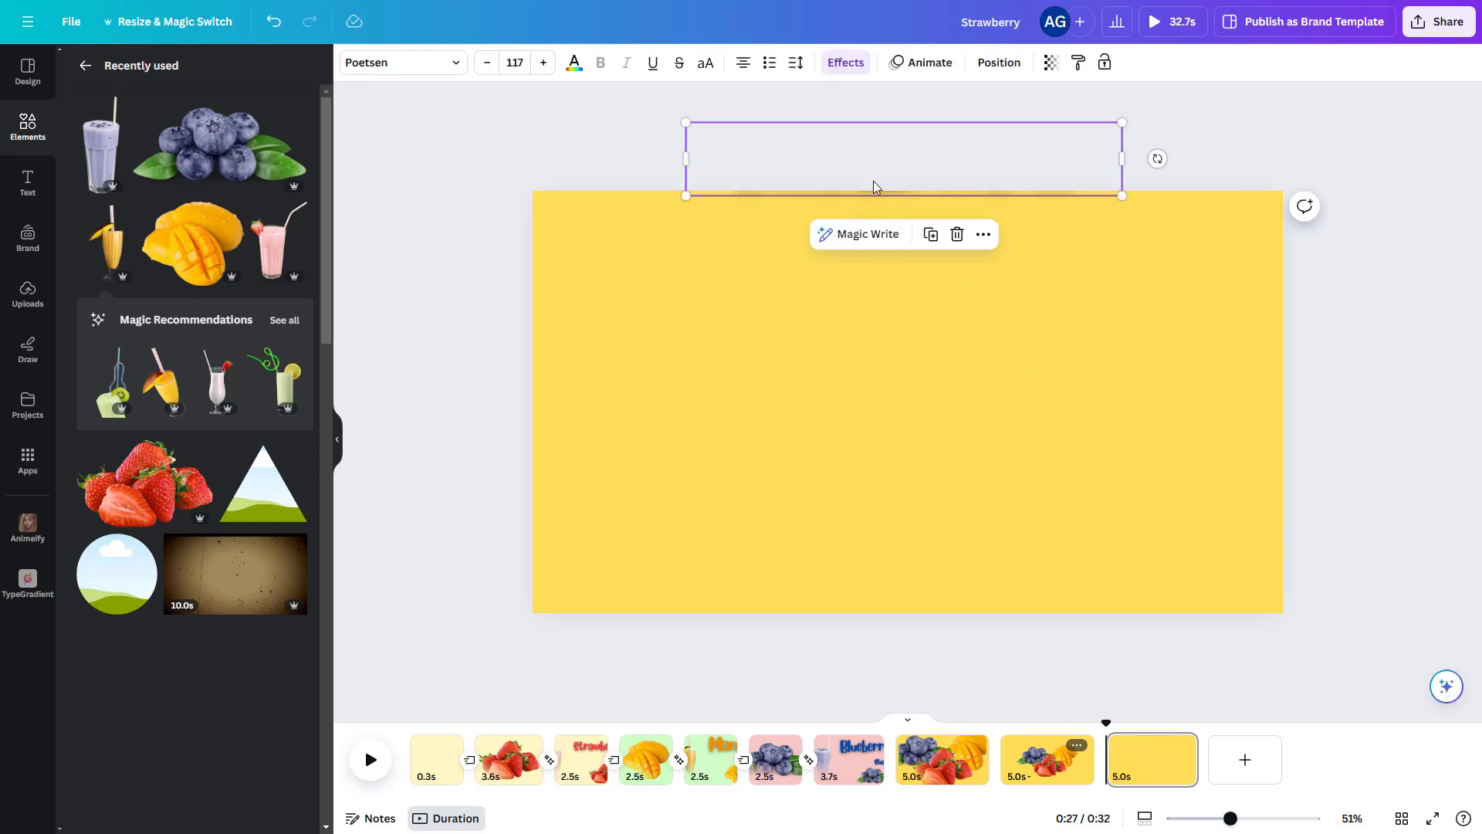
drag(875, 186, 1161, 320)
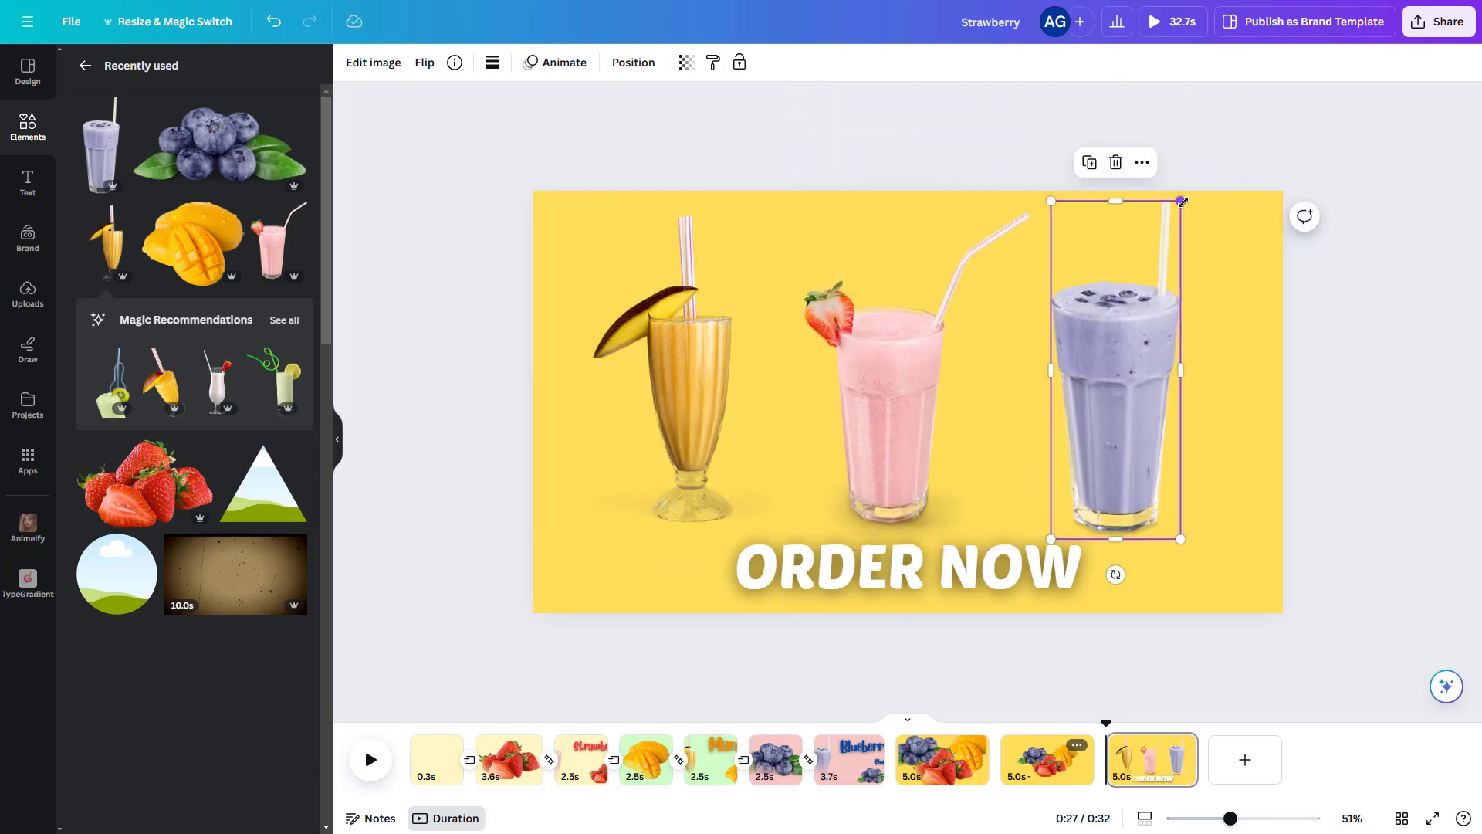
drag(1182, 201, 1170, 228)
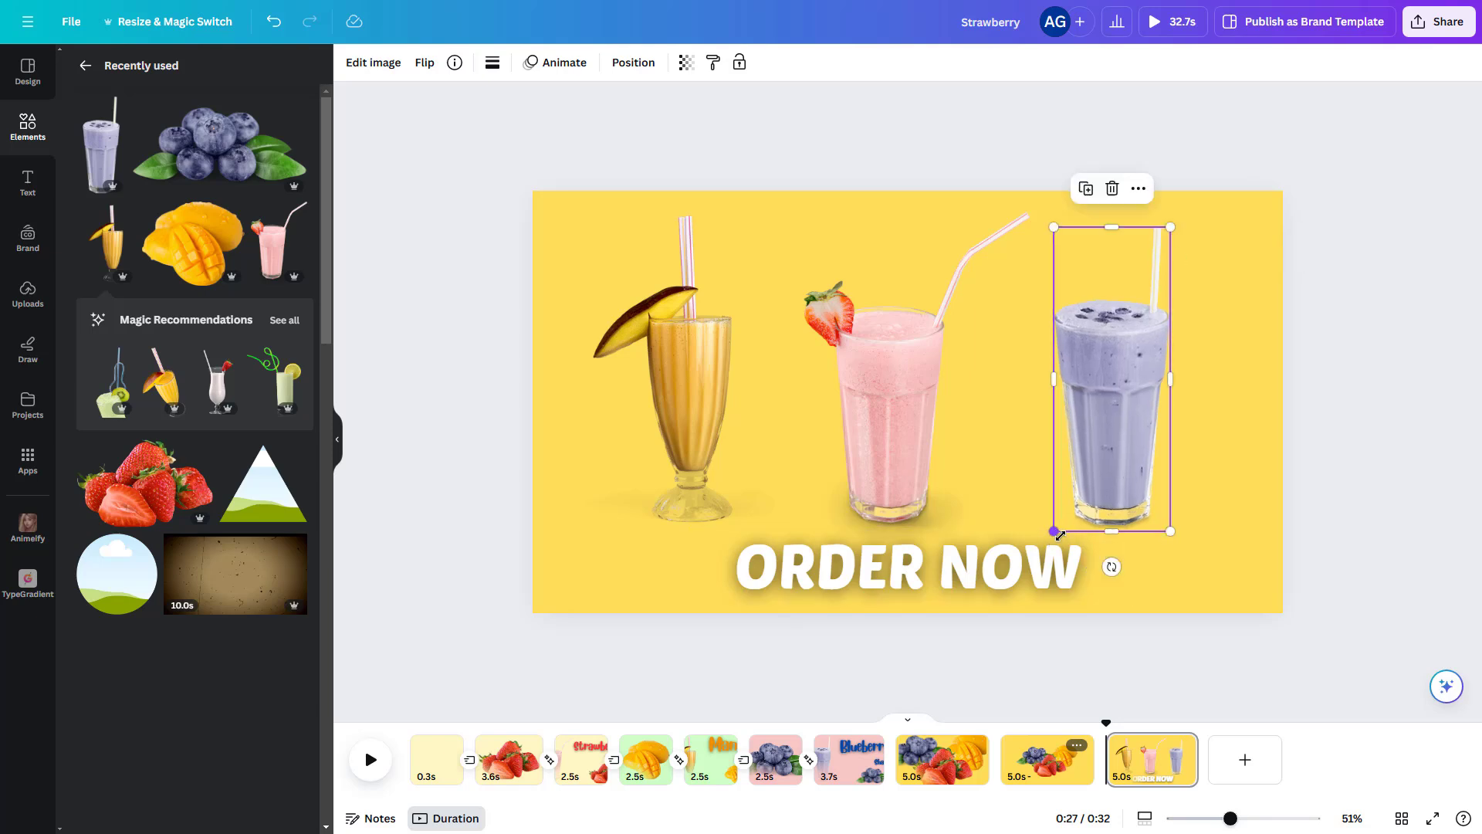
click(903, 407)
drag(903, 406, 912, 405)
drag(705, 404, 714, 406)
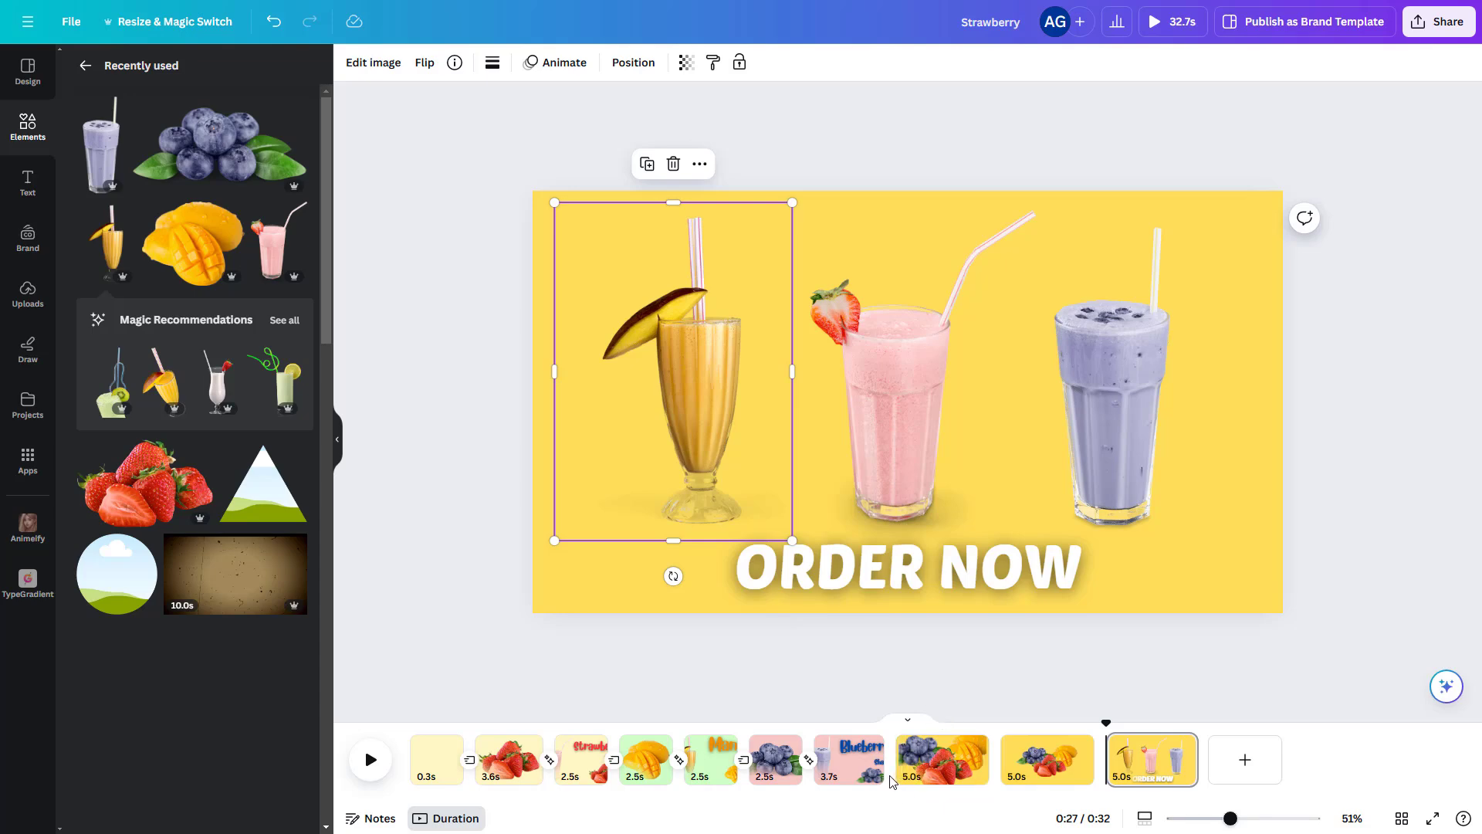
- Add a 2.5-second Flow transition between the blueberry shake page and the large yellow fruit page
click(897, 774)
click(193, 345)
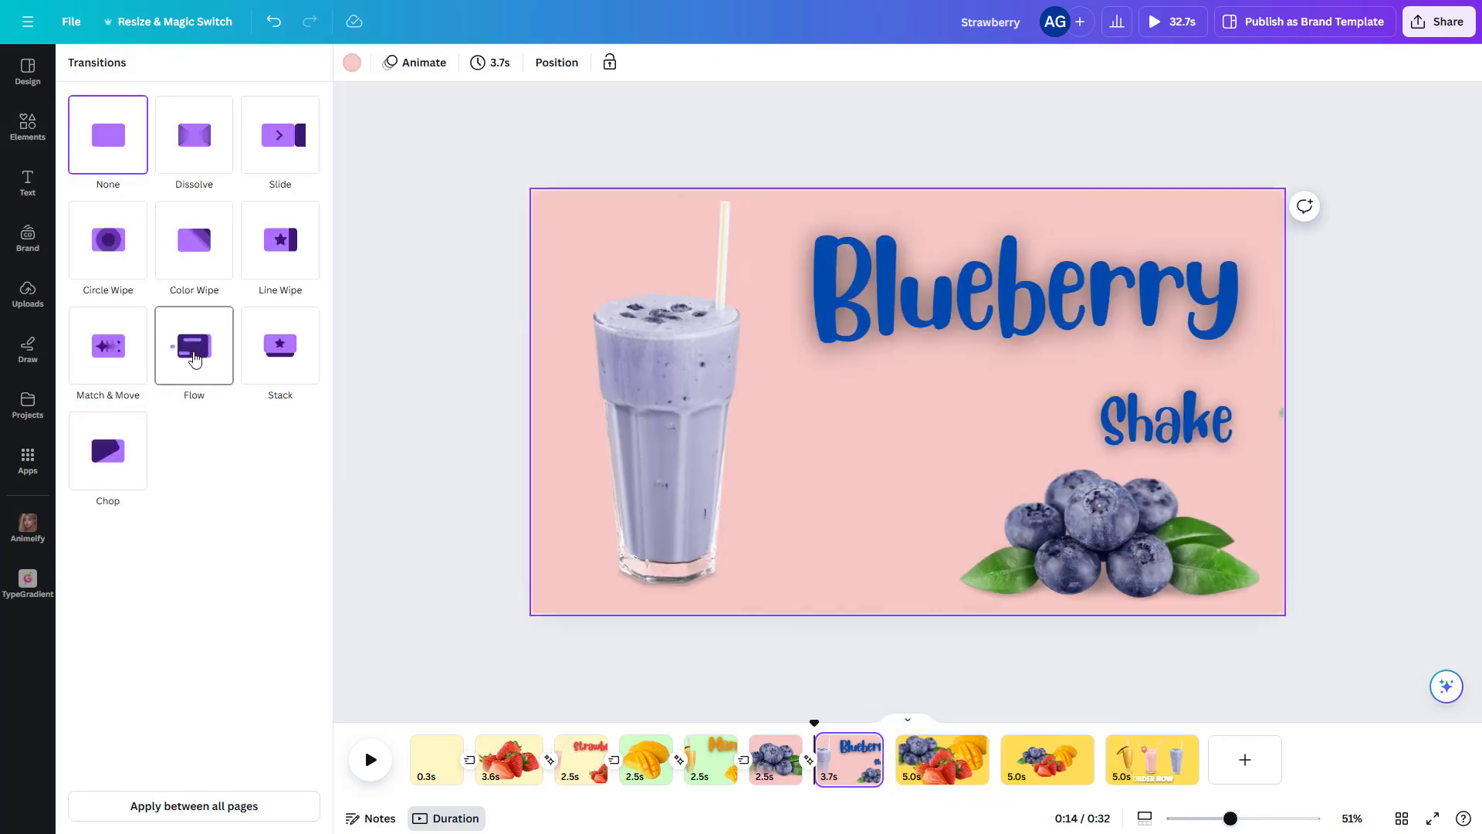
drag(276, 479, 278, 478)
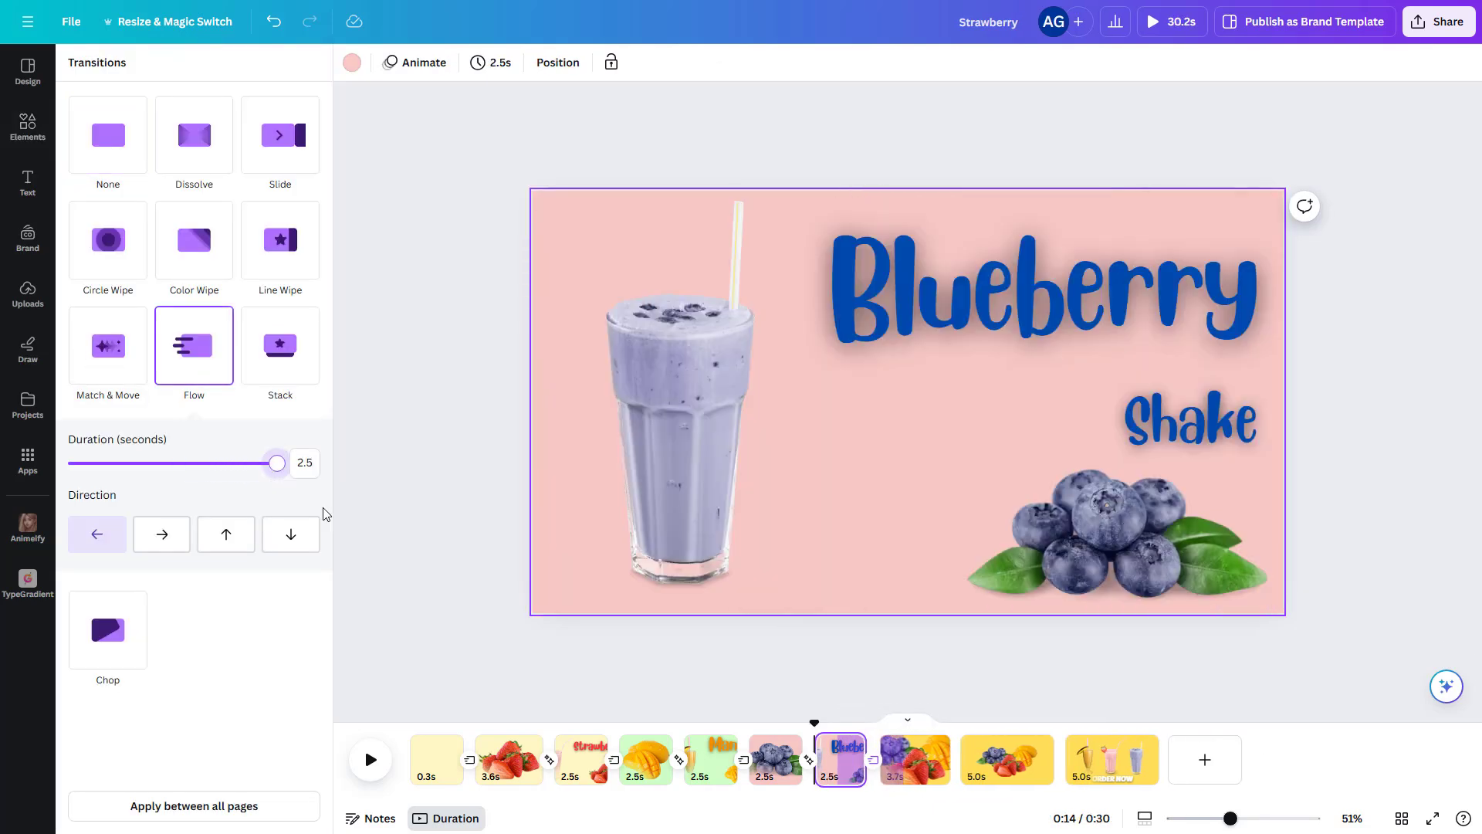
- Add a 2.5-second Match & Move transition between the large and small fruit pages
click(965, 774)
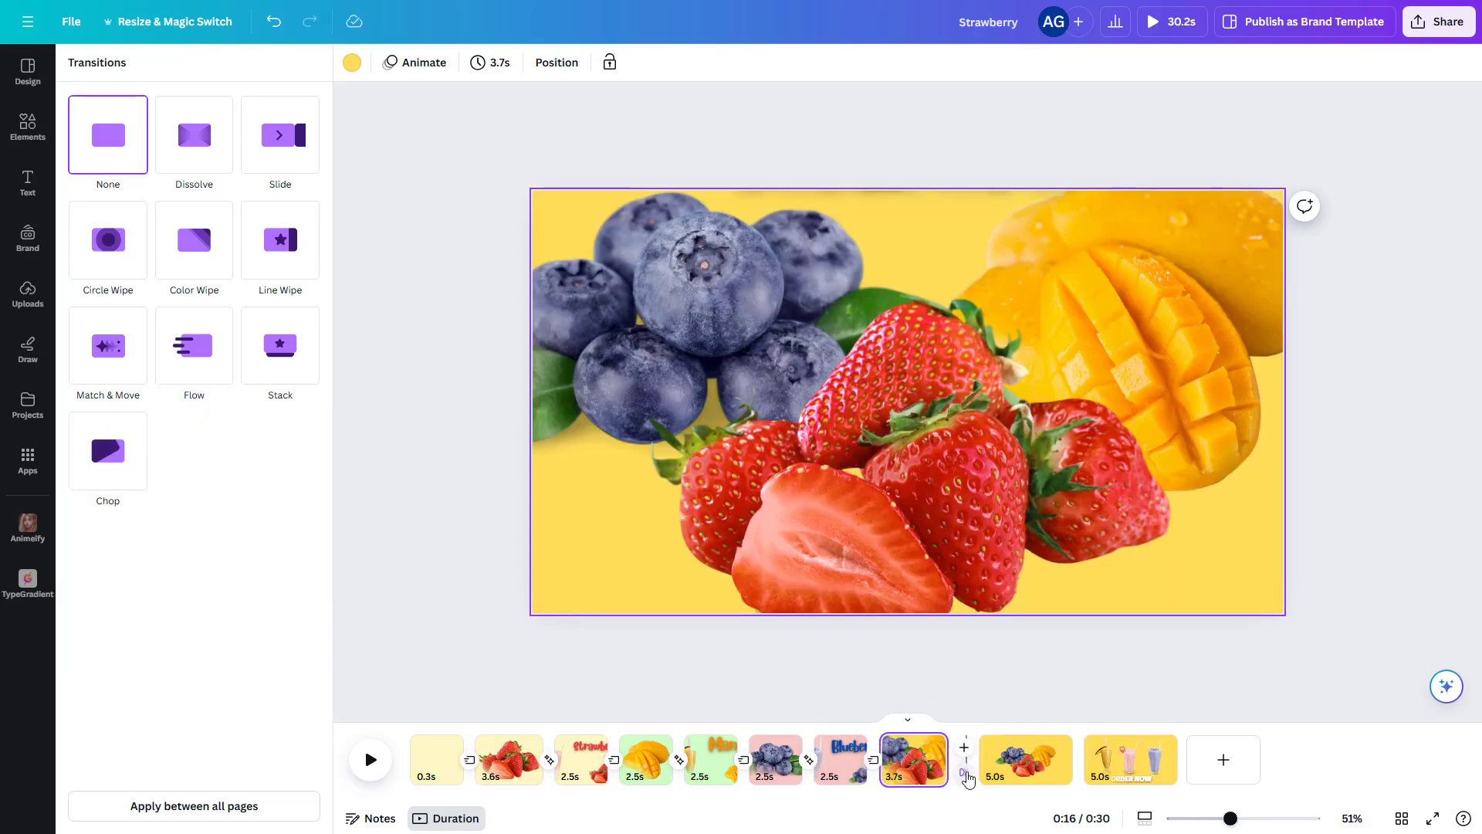
click(112, 382)
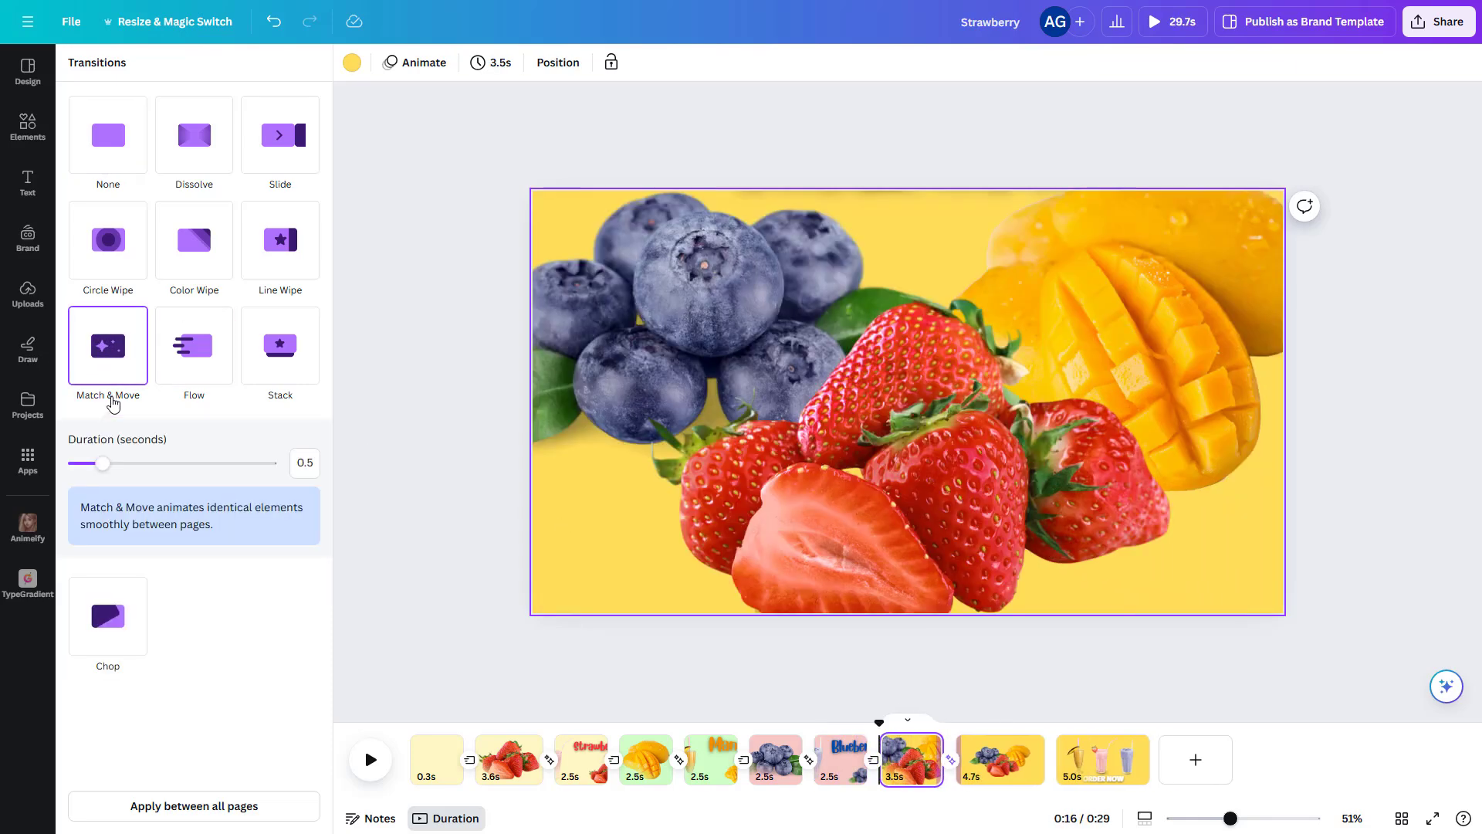
drag(262, 468, 279, 465)
- Add a 2.5-second Match & Move transition between the small-fruit page and the ORDER NOW page, and play the video
click(1025, 781)
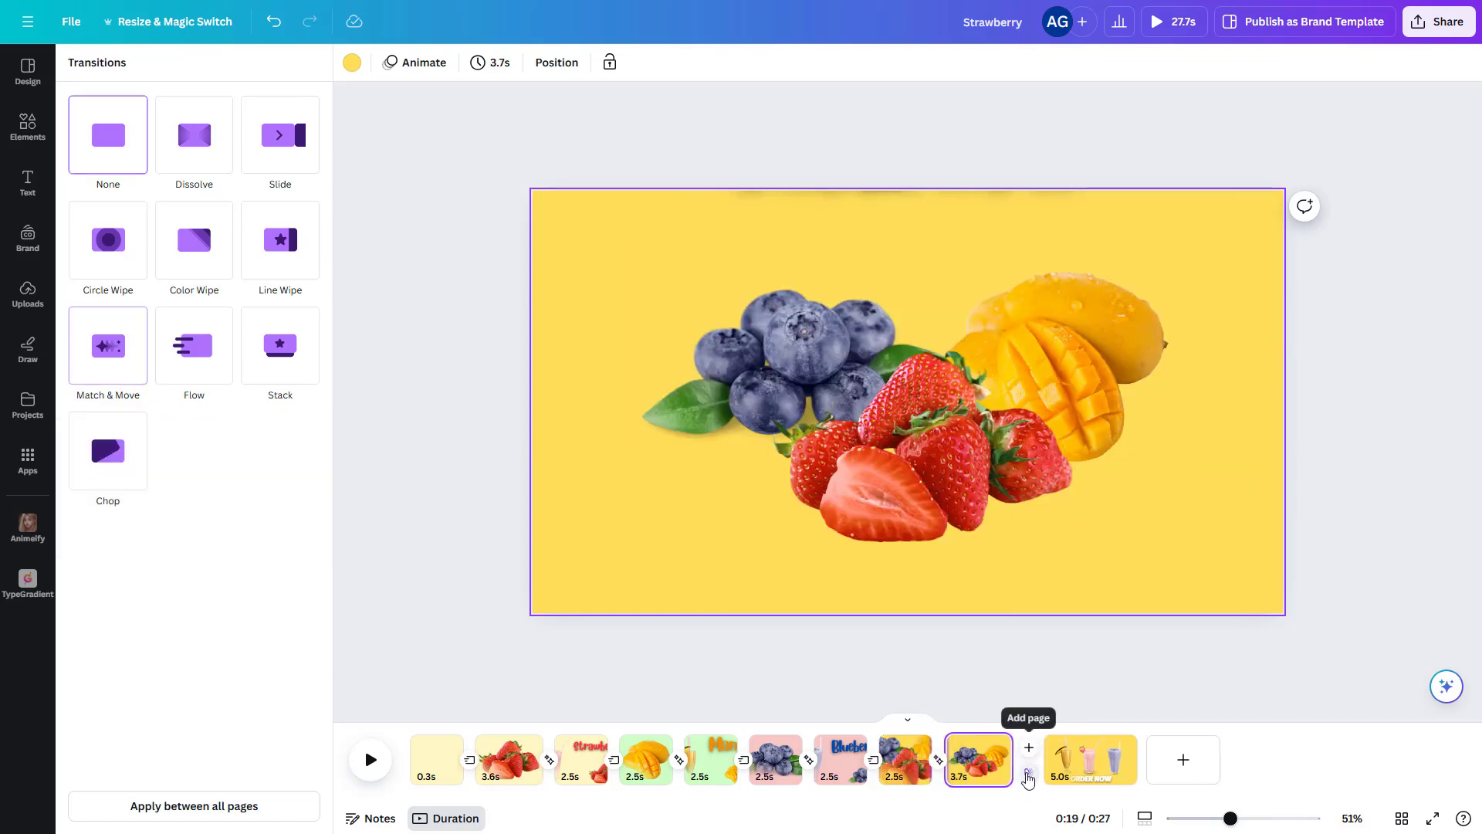
click(139, 388)
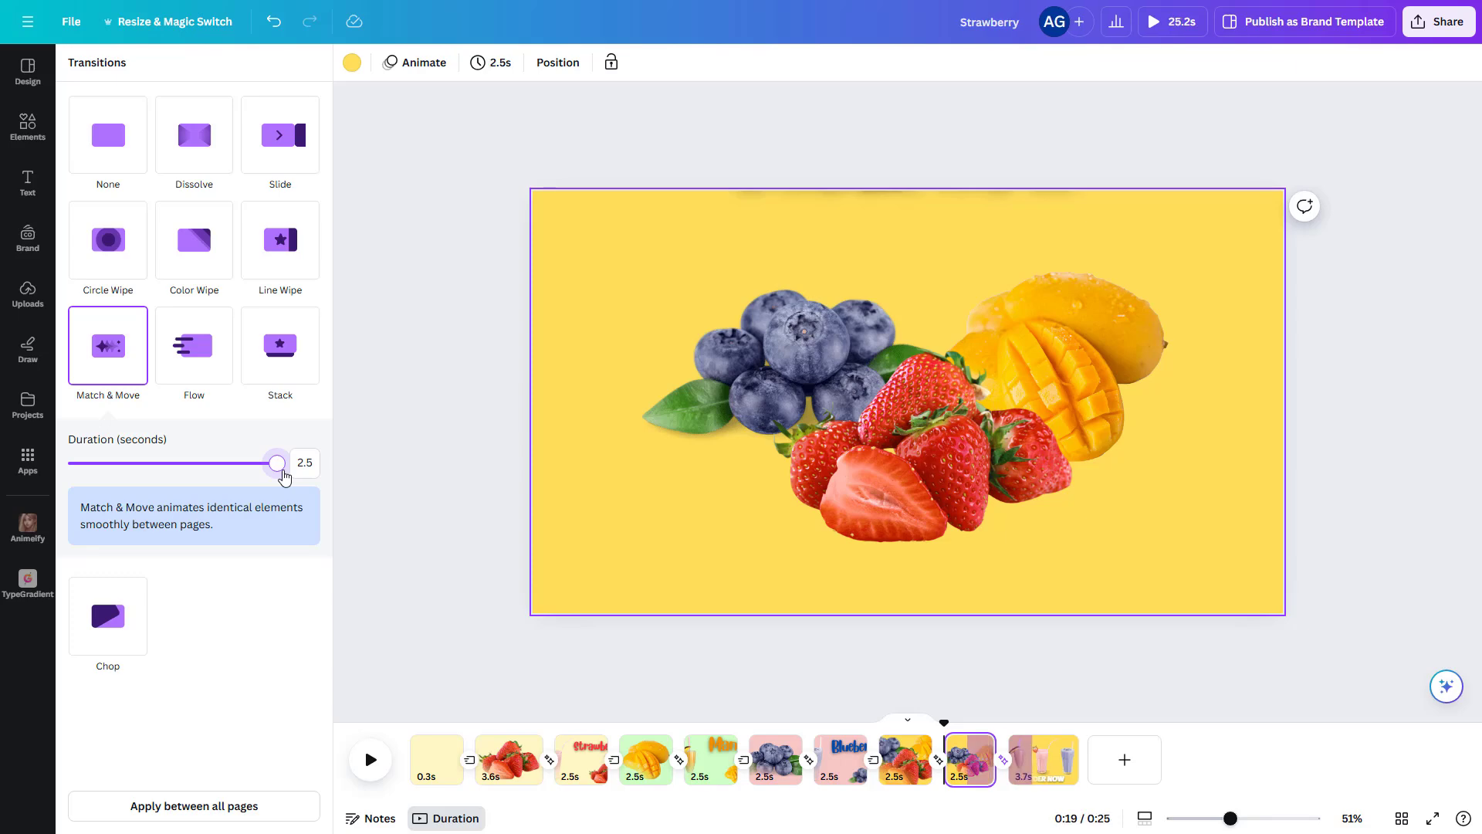
click(370, 759)
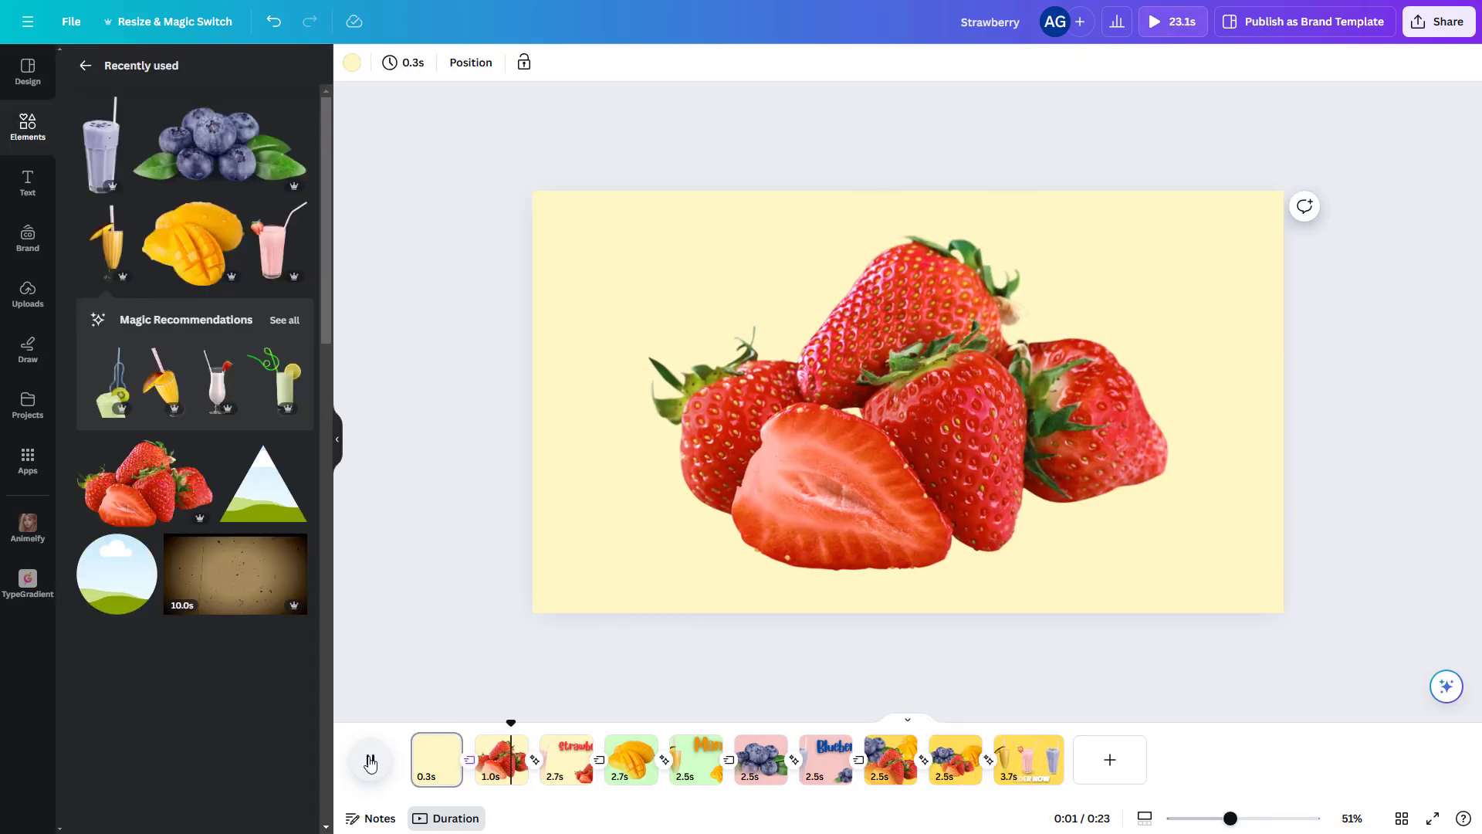